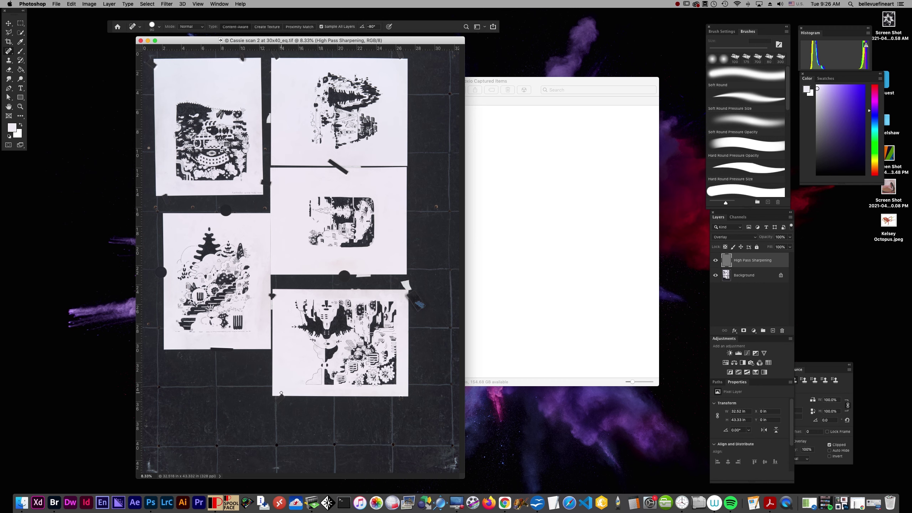
# - Enlarge the healing brush tip and merge the High Pass Sharpening layer down into the Background layer
pyautogui.press(']')
pyautogui.press(']')
pyautogui.press(']')
pyautogui.press('super+e')
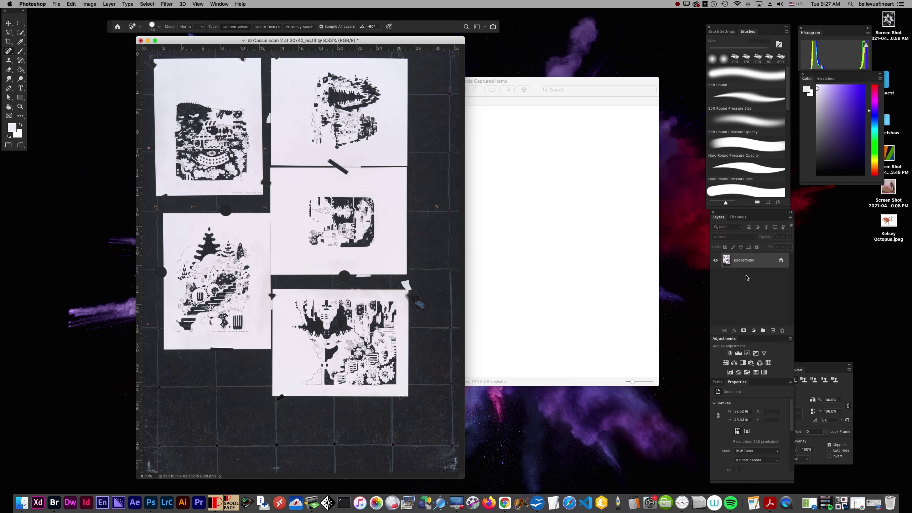
# - Paint out the black tape and magnet marks along the corners and edges of the scanned sheets with the healing brush
pyautogui.moveTo(281, 397); pyautogui.dragTo(282, 396)
pyautogui.moveTo(274, 297); pyautogui.dragTo(273, 301)
pyautogui.moveTo(409, 295); pyautogui.dragTo(417, 302)
pyautogui.moveTo(339, 276)
pyautogui.mouseDown()
pyautogui.moveTo(348, 278)
pyautogui.moveTo(346, 269)
pyautogui.mouseUp()
pyautogui.moveTo(232, 217)
pyautogui.mouseDown()
pyautogui.moveTo(223, 212)
pyautogui.moveTo(231, 209)
pyautogui.mouseUp()
pyautogui.moveTo(400, 62); pyautogui.dragTo(410, 54)
pyautogui.moveTo(281, 58); pyautogui.dragTo(241, 58)
pyautogui.moveTo(155, 69); pyautogui.dragTo(154, 63)
pyautogui.moveTo(264, 177); pyautogui.dragTo(274, 183)
pyautogui.moveTo(165, 196); pyautogui.dragTo(170, 201)
pyautogui.moveTo(263, 187); pyautogui.dragTo(259, 182)
# - Copy the lowest landscape drawing from the scan and paste it into a new 4517 × 3554 px document at 328 pixels/inch
pyautogui.press('m')
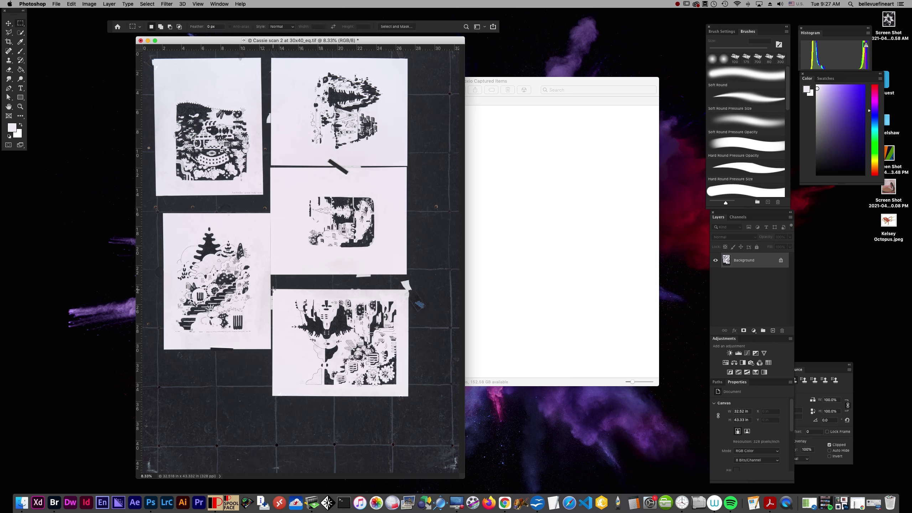
pyautogui.moveTo(272, 289); pyautogui.dragTo(407, 395)
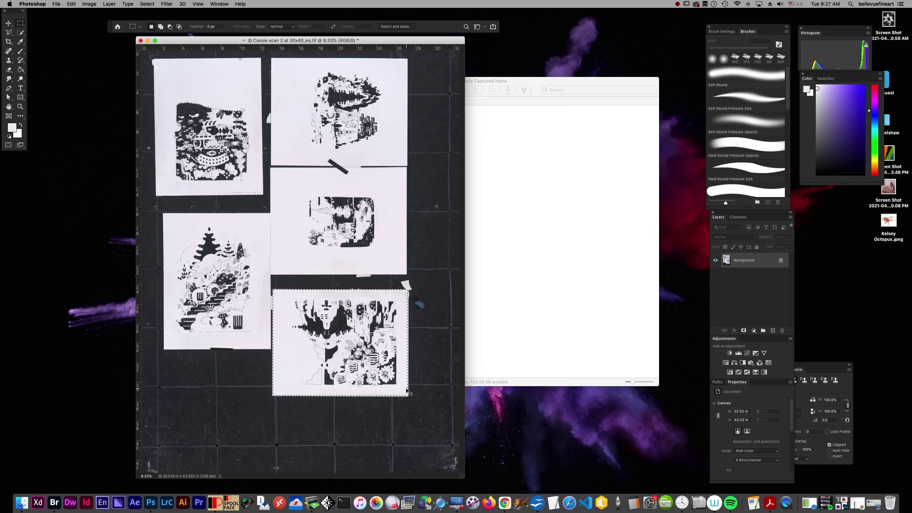
pyautogui.press('super+n')
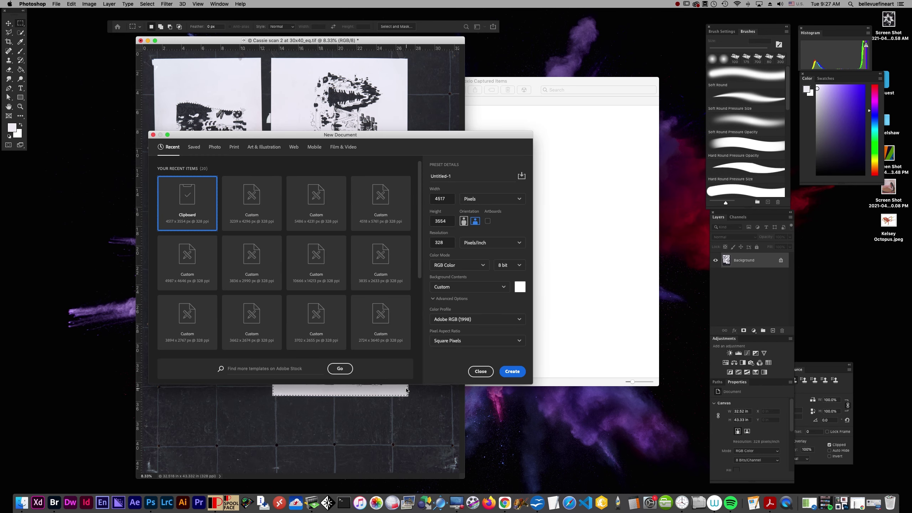
pyautogui.click(513, 372)
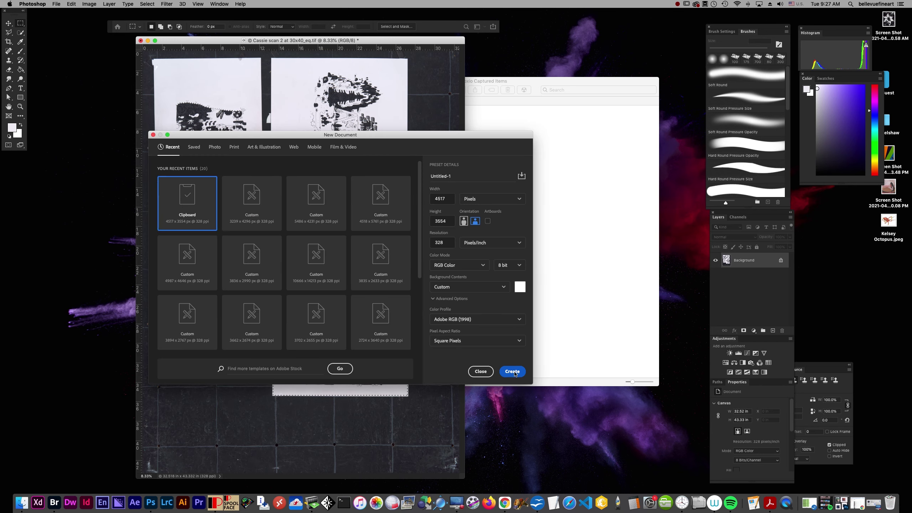
pyautogui.press('super+v')
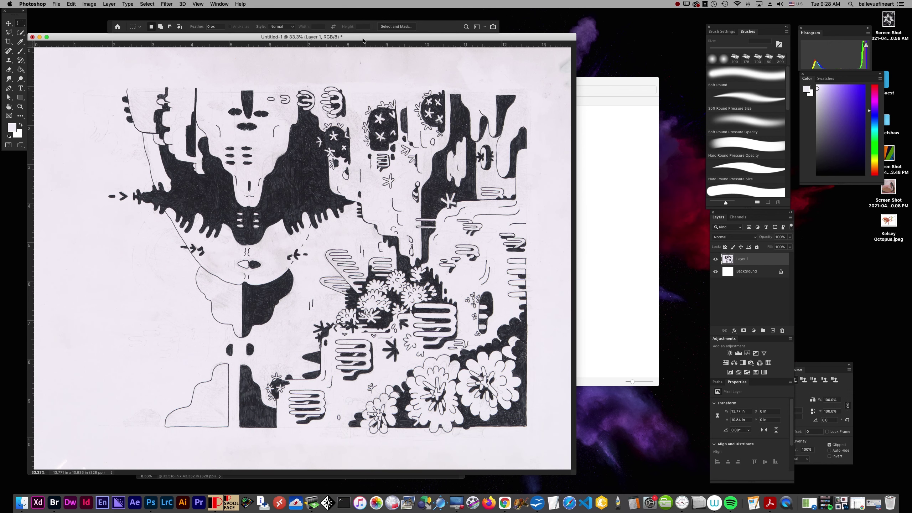
# - Rotate the pasted drawing 180 degrees
pyautogui.moveTo(363, 39); pyautogui.dragTo(377, 47)
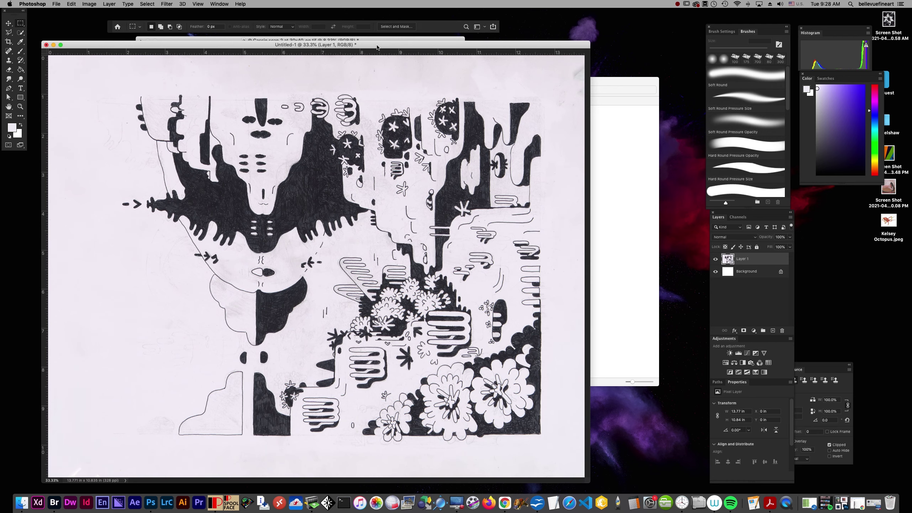
pyautogui.press('super+shift+r')
pyautogui.press('super+shift+r')
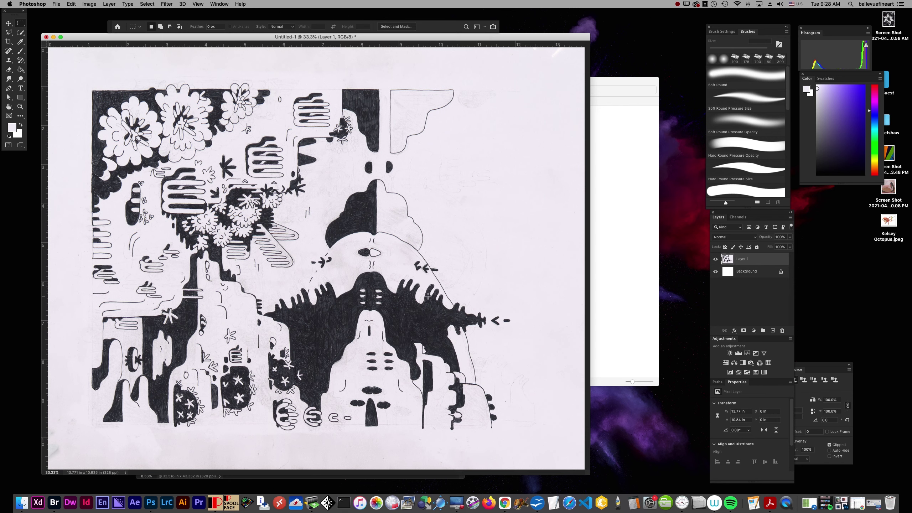
# - Start a Color Range selection by sampling the dark ink beside the central figure and setting Fuzziness to about 27
pyautogui.click(147, 4)
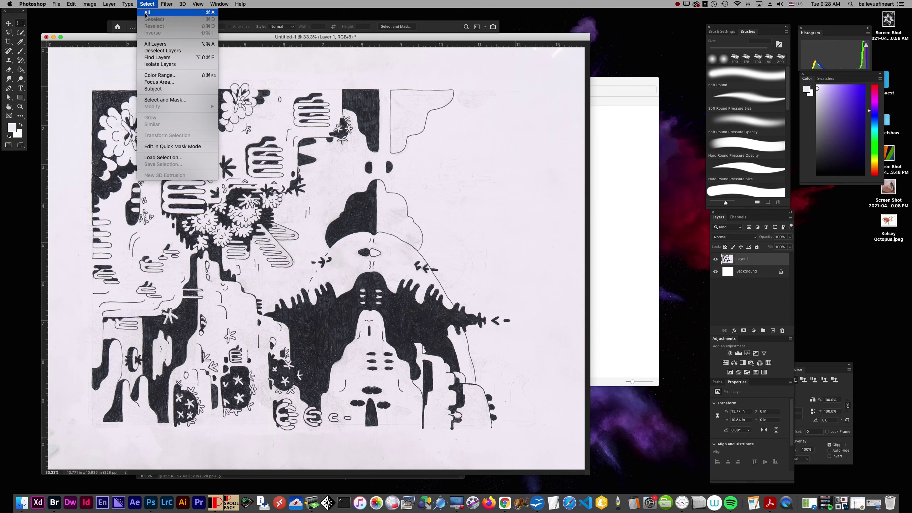
pyautogui.click(165, 75)
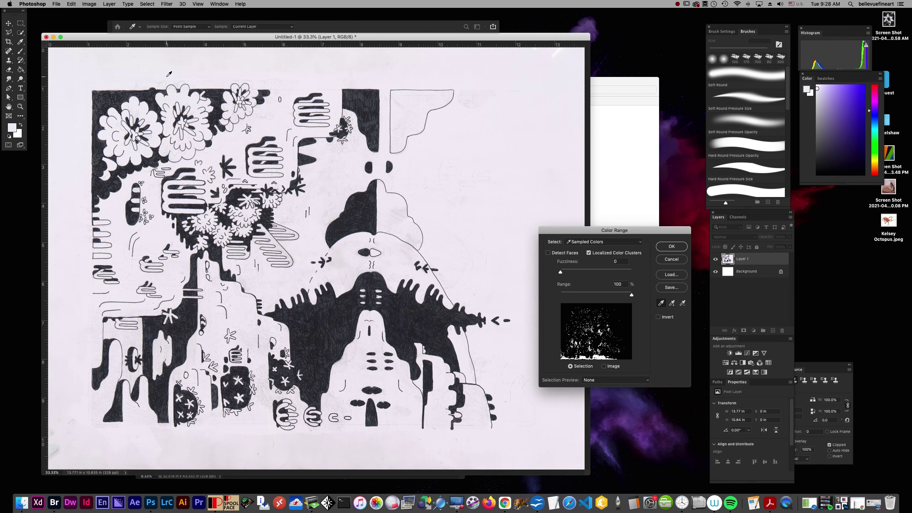
pyautogui.moveTo(574, 230); pyautogui.dragTo(481, 193)
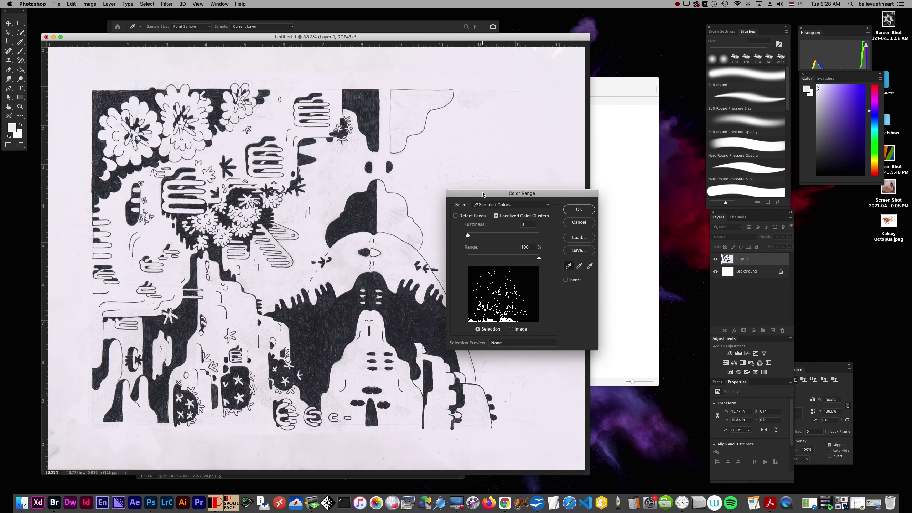
pyautogui.click(346, 309)
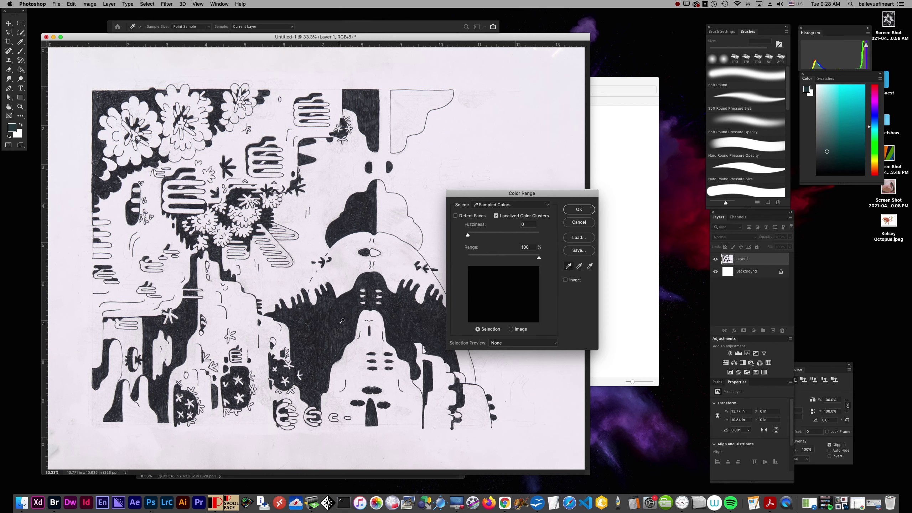
pyautogui.click(341, 319)
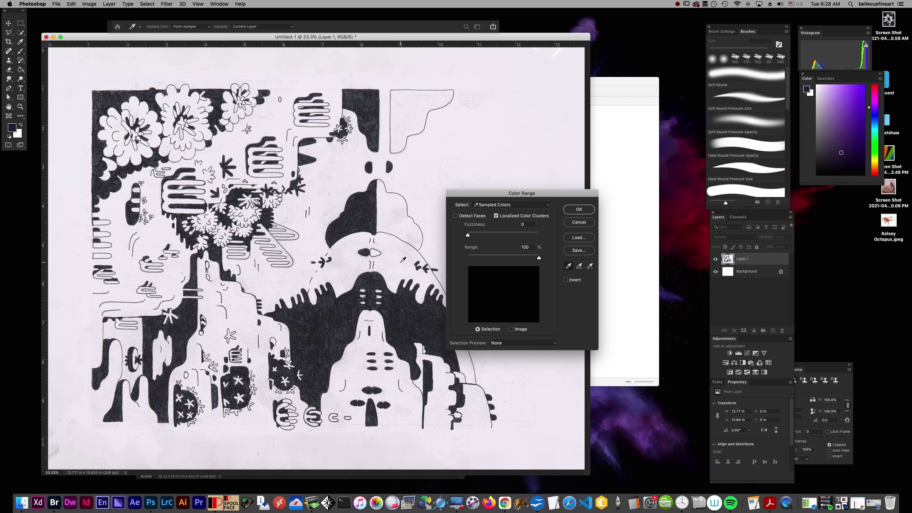
pyautogui.moveTo(469, 237); pyautogui.dragTo(478, 236)
pyautogui.click(343, 322)
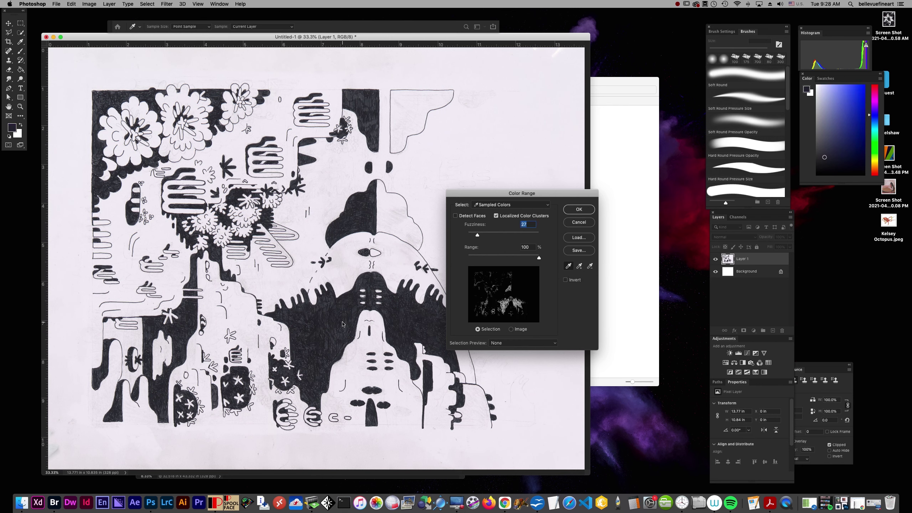
# - Sample more dark ink tones across the drawing, including the hat, upper block, corner foliage and outer shapes, for the Color Range selection
pyautogui.click(318, 327)
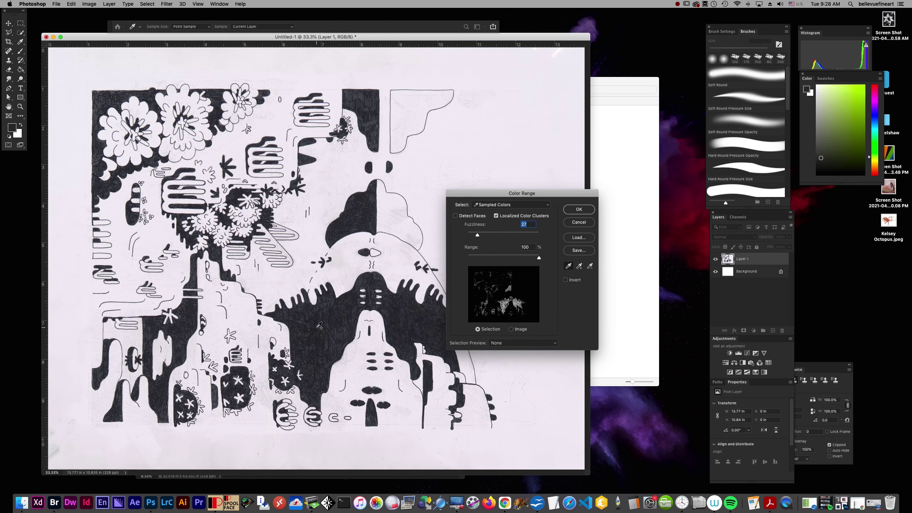
pyautogui.click(300, 336)
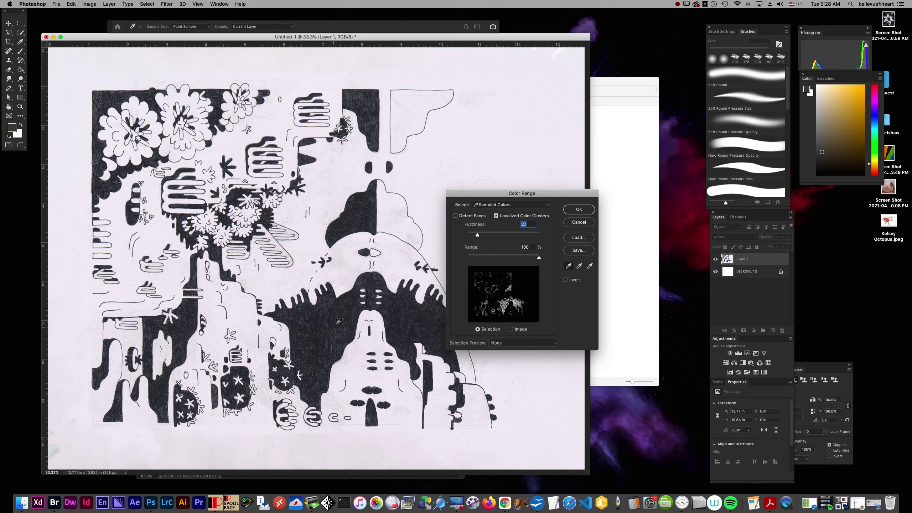
pyautogui.click(357, 223)
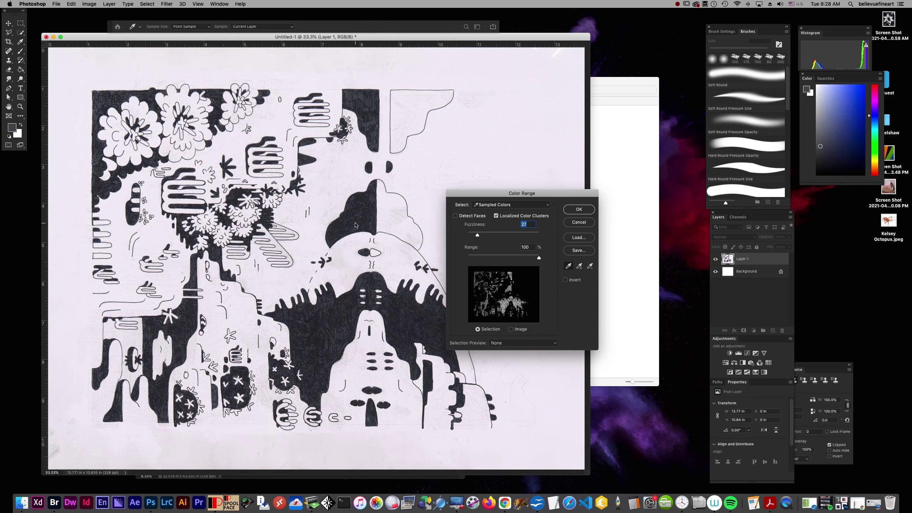
pyautogui.click(355, 208)
pyautogui.moveTo(372, 116); pyautogui.dragTo(369, 127)
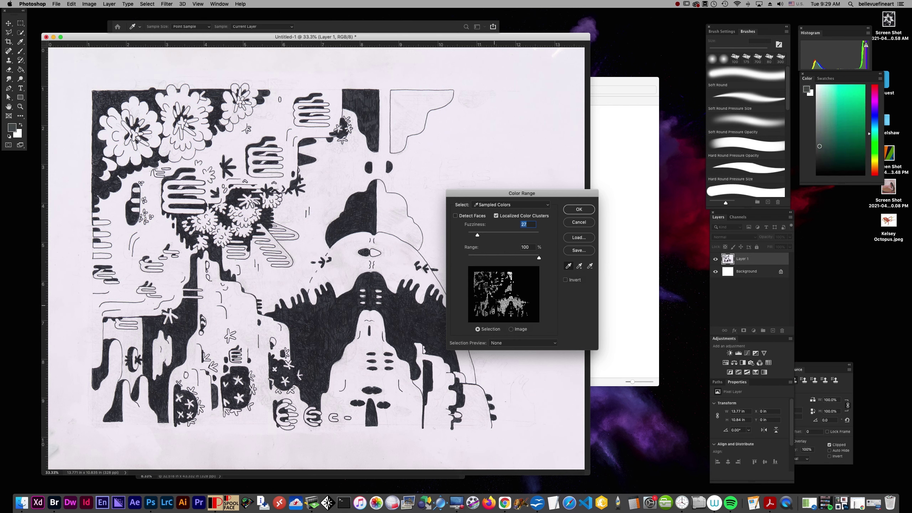
pyautogui.click(181, 318)
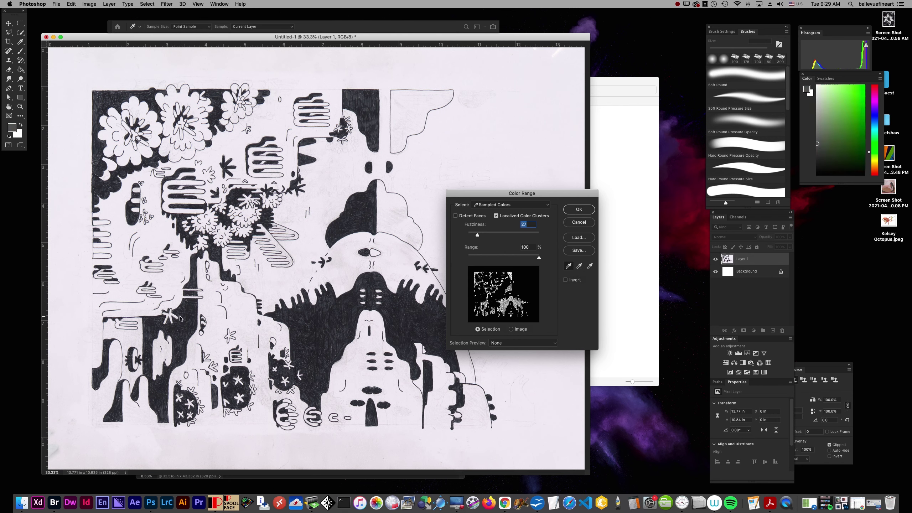
pyautogui.click(102, 190)
pyautogui.click(116, 183)
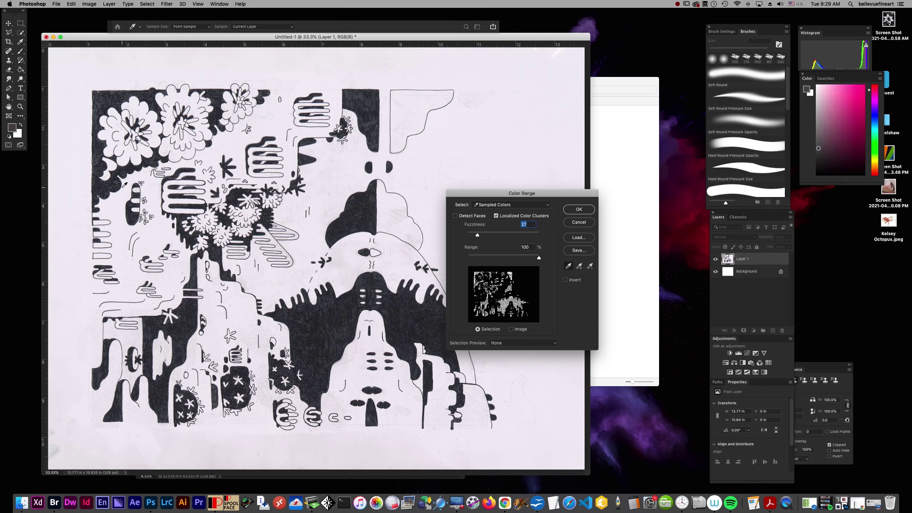
pyautogui.click(454, 357)
pyautogui.click(461, 401)
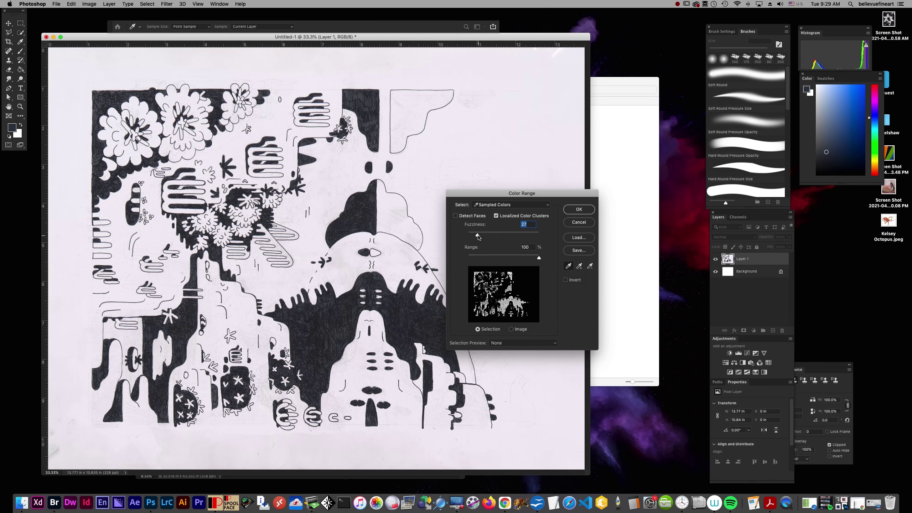
# - Raise the Color Range Fuzziness to about 96 and apply the selection of the dark ink
pyautogui.moveTo(477, 236); pyautogui.dragTo(520, 242)
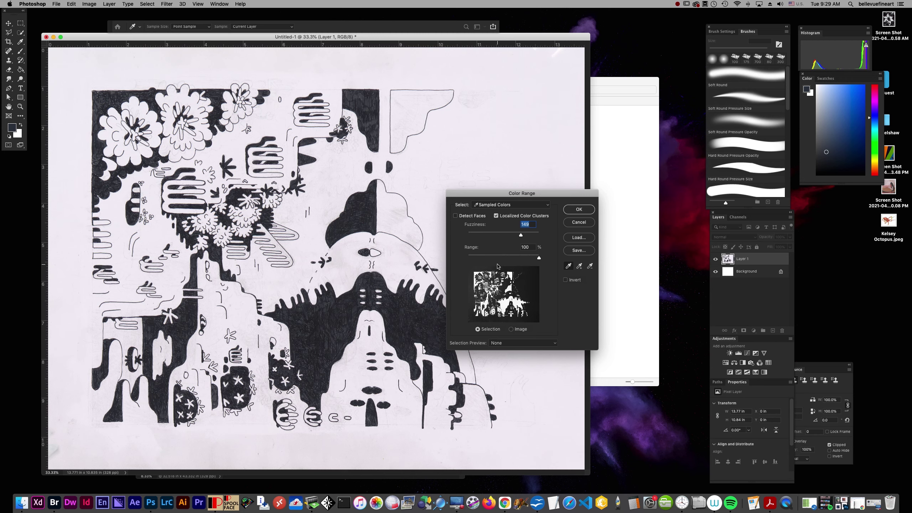
pyautogui.moveTo(521, 237); pyautogui.dragTo(502, 240)
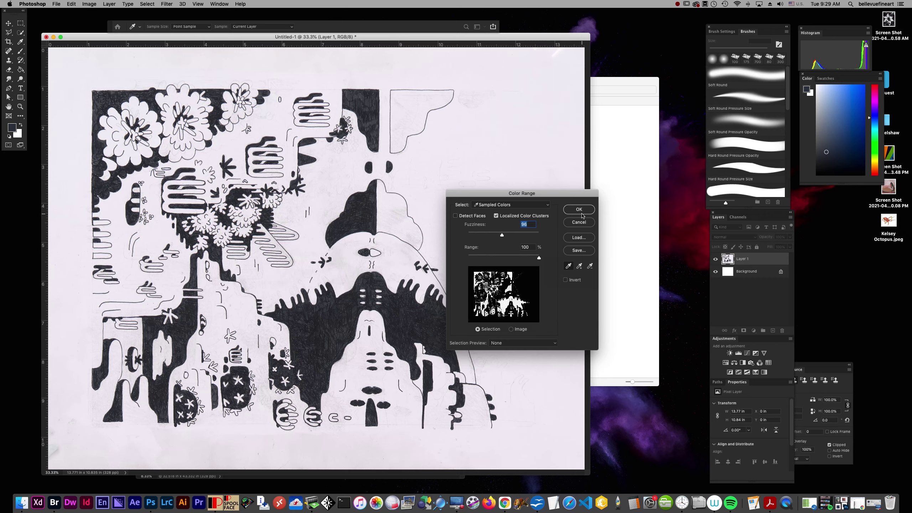
pyautogui.click(582, 212)
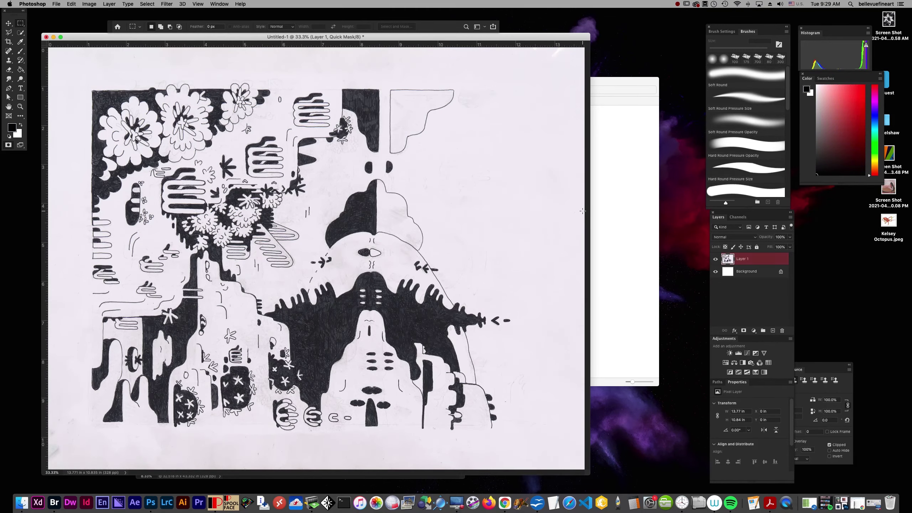
# - Show the selection as a Quick Mask and erase the red mask residue inside the large dark area beside the central figure
pyautogui.press('q')
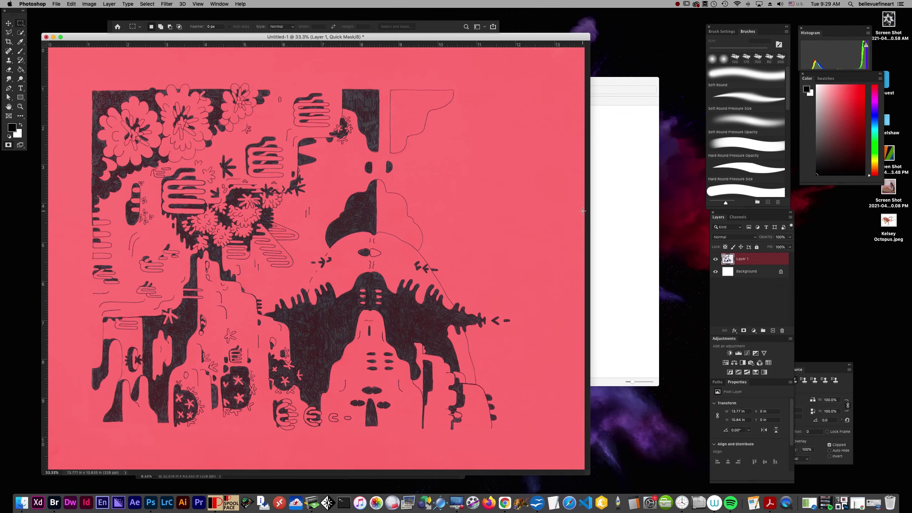
pyautogui.press('super+equal')
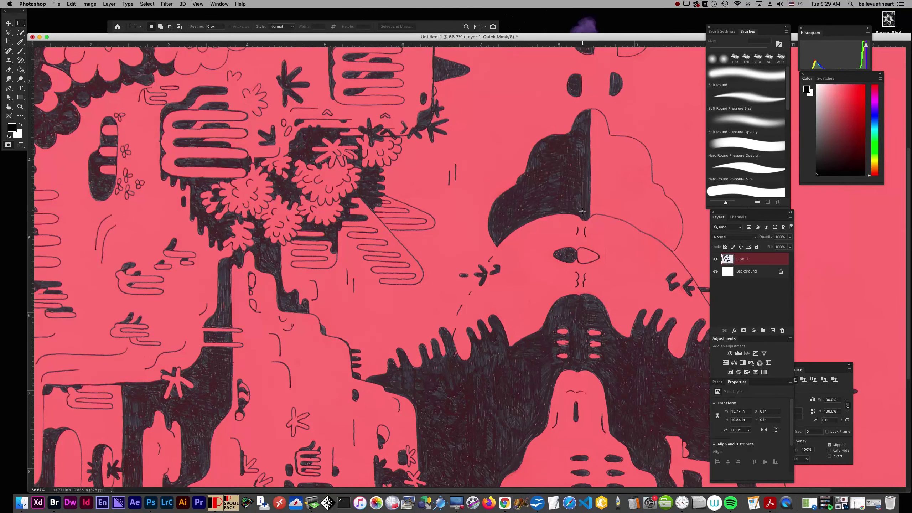
pyautogui.moveTo(510, 430); pyautogui.dragTo(359, 265)
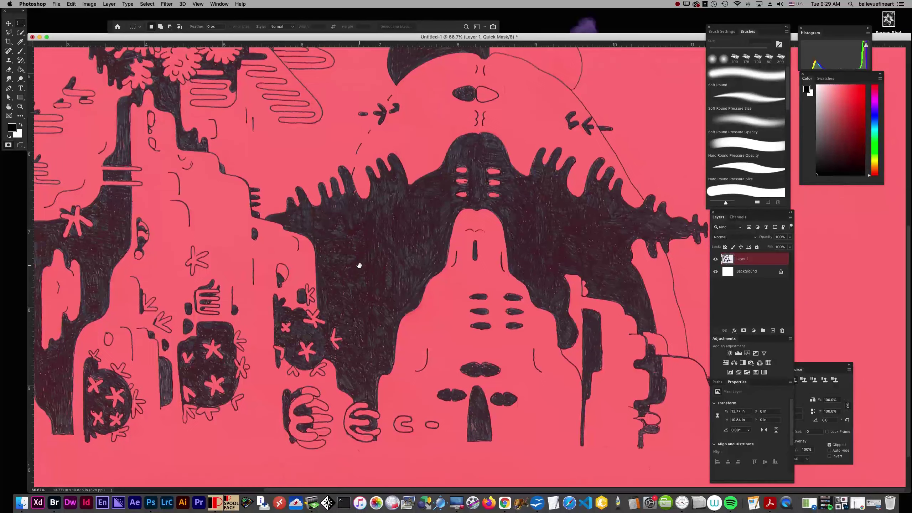
pyautogui.press('e')
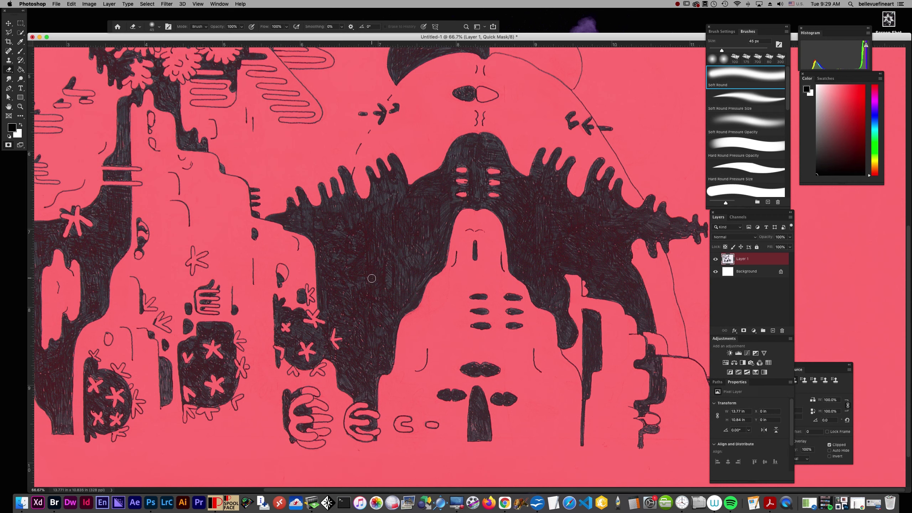
pyautogui.click(366, 285)
pyautogui.moveTo(362, 238); pyautogui.dragTo(357, 312)
pyautogui.moveTo(322, 236)
pyautogui.mouseDown()
pyautogui.moveTo(323, 289)
pyautogui.moveTo(345, 286)
pyautogui.moveTo(348, 309)
pyautogui.moveTo(342, 327)
pyautogui.moveTo(325, 325)
pyautogui.mouseUp()
pyautogui.moveTo(326, 333)
pyautogui.mouseDown()
pyautogui.moveTo(332, 312)
pyautogui.moveTo(346, 318)
pyautogui.moveTo(345, 355)
pyautogui.moveTo(326, 348)
pyautogui.moveTo(345, 380)
pyautogui.moveTo(361, 316)
pyautogui.moveTo(355, 395)
pyautogui.moveTo(366, 393)
pyautogui.moveTo(363, 332)
pyautogui.moveTo(383, 305)
pyautogui.moveTo(374, 289)
pyautogui.moveTo(384, 269)
pyautogui.moveTo(368, 271)
pyautogui.moveTo(408, 259)
pyautogui.moveTo(368, 224)
pyautogui.moveTo(354, 230)
pyautogui.moveTo(347, 253)
pyautogui.mouseUp()
pyautogui.moveTo(387, 276)
pyautogui.mouseDown()
pyautogui.moveTo(381, 252)
pyautogui.moveTo(399, 232)
pyautogui.moveTo(355, 245)
pyautogui.moveTo(291, 218)
pyautogui.moveTo(324, 216)
pyautogui.moveTo(328, 237)
pyautogui.moveTo(345, 213)
pyautogui.moveTo(359, 228)
pyautogui.moveTo(381, 212)
pyautogui.mouseUp()
# - Erase the remaining mask specks inside the dark cactus shapes, columns and lower solid areas using a larger eraser
pyautogui.press(']')
pyautogui.moveTo(195, 374)
pyautogui.mouseDown()
pyautogui.moveTo(191, 381)
pyautogui.moveTo(201, 368)
pyautogui.moveTo(197, 343)
pyautogui.moveTo(224, 328)
pyautogui.moveTo(229, 356)
pyautogui.moveTo(210, 370)
pyautogui.moveTo(229, 393)
pyautogui.moveTo(205, 397)
pyautogui.mouseUp()
pyautogui.moveTo(555, 249)
pyautogui.mouseDown()
pyautogui.moveTo(574, 241)
pyautogui.moveTo(599, 257)
pyautogui.moveTo(617, 244)
pyautogui.moveTo(588, 209)
pyautogui.moveTo(519, 195)
pyautogui.moveTo(515, 181)
pyautogui.moveTo(525, 183)
pyautogui.moveTo(523, 206)
pyautogui.moveTo(511, 208)
pyautogui.moveTo(515, 253)
pyautogui.moveTo(535, 284)
pyautogui.moveTo(522, 262)
pyautogui.moveTo(545, 213)
pyautogui.moveTo(548, 293)
pyautogui.moveTo(565, 260)
pyautogui.moveTo(613, 288)
pyautogui.moveTo(625, 242)
pyautogui.moveTo(618, 275)
pyautogui.moveTo(627, 301)
pyautogui.moveTo(636, 285)
pyautogui.moveTo(648, 324)
pyautogui.moveTo(617, 292)
pyautogui.moveTo(552, 259)
pyautogui.moveTo(561, 284)
pyautogui.moveTo(537, 292)
pyautogui.moveTo(522, 269)
pyautogui.moveTo(510, 208)
pyautogui.moveTo(487, 205)
pyautogui.moveTo(501, 204)
pyautogui.moveTo(508, 179)
pyautogui.moveTo(449, 214)
pyautogui.moveTo(448, 171)
pyautogui.moveTo(422, 189)
pyautogui.moveTo(475, 148)
pyautogui.moveTo(473, 192)
pyautogui.moveTo(455, 205)
pyautogui.mouseUp()
pyautogui.moveTo(341, 418); pyautogui.dragTo(506, 415)
pyautogui.moveTo(230, 367)
pyautogui.mouseDown()
pyautogui.moveTo(229, 357)
pyautogui.moveTo(222, 383)
pyautogui.moveTo(242, 412)
pyautogui.moveTo(236, 350)
pyautogui.moveTo(246, 371)
pyautogui.moveTo(251, 326)
pyautogui.moveTo(272, 294)
pyautogui.moveTo(280, 300)
pyautogui.moveTo(278, 245)
pyautogui.moveTo(266, 236)
pyautogui.moveTo(268, 251)
pyautogui.mouseUp()
pyautogui.moveTo(215, 300)
pyautogui.mouseDown()
pyautogui.moveTo(212, 307)
pyautogui.moveTo(215, 244)
pyautogui.moveTo(217, 321)
pyautogui.moveTo(233, 370)
pyautogui.mouseUp()
pyautogui.moveTo(115, 328)
pyautogui.mouseDown()
pyautogui.moveTo(108, 340)
pyautogui.moveTo(128, 319)
pyautogui.moveTo(125, 330)
pyautogui.moveTo(131, 274)
pyautogui.moveTo(139, 296)
pyautogui.mouseUp()
pyautogui.moveTo(153, 377)
pyautogui.mouseDown()
pyautogui.moveTo(160, 355)
pyautogui.moveTo(138, 411)
pyautogui.moveTo(145, 418)
pyautogui.moveTo(155, 360)
pyautogui.mouseUp()
pyautogui.moveTo(215, 246)
pyautogui.mouseDown()
pyautogui.moveTo(218, 233)
pyautogui.moveTo(225, 251)
pyautogui.moveTo(231, 225)
pyautogui.moveTo(214, 224)
pyautogui.moveTo(243, 223)
pyautogui.moveTo(291, 194)
pyautogui.moveTo(291, 236)
pyautogui.moveTo(301, 220)
pyautogui.moveTo(302, 236)
pyautogui.moveTo(307, 215)
pyautogui.moveTo(283, 286)
pyautogui.mouseUp()
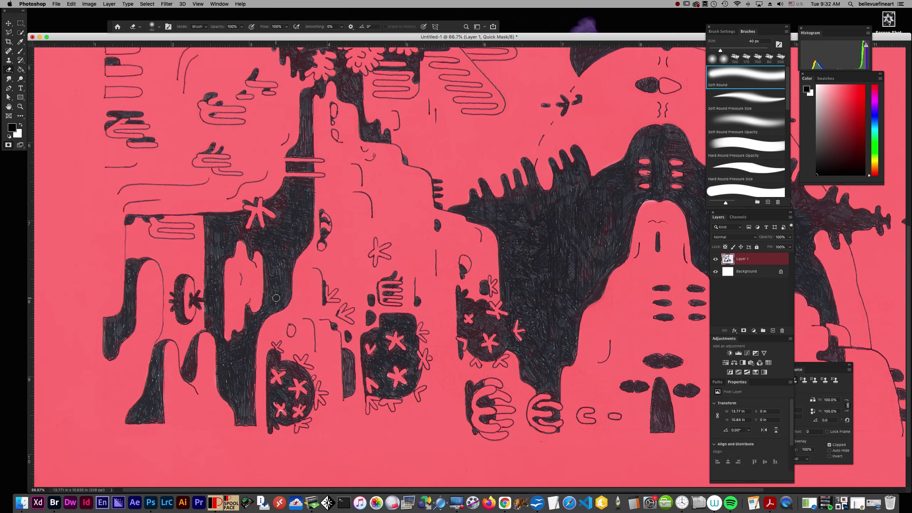
# - Clear the mask from the thin curved ink lines near the star-shaped plant with a 3 px eraser at 200% zoom
pyautogui.press('super+equal')
pyautogui.press('super+equal')
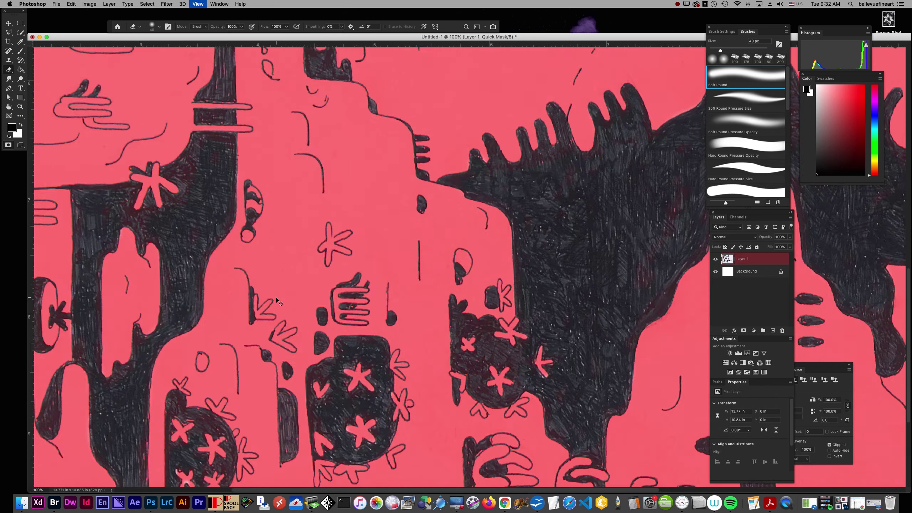
pyautogui.moveTo(299, 391); pyautogui.dragTo(759, 458)
pyautogui.moveTo(310, 251); pyautogui.dragTo(382, 376)
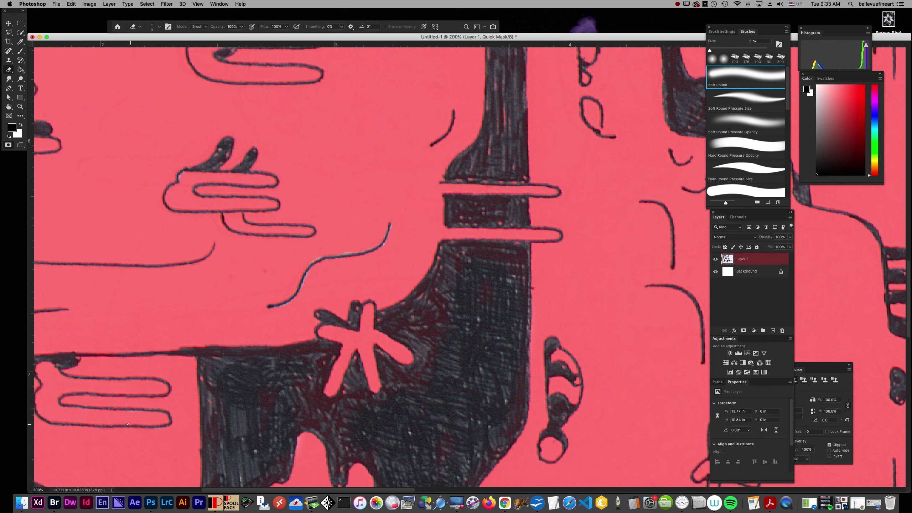
pyautogui.moveTo(93, 392); pyautogui.dragTo(186, 383)
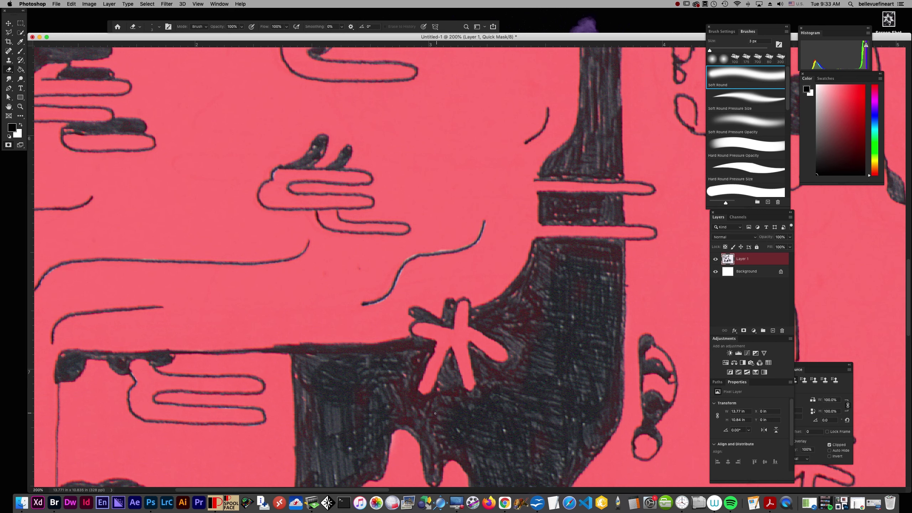
# - Enlarge the eraser to 15 px and clear mask residue from the dark area around the star-shaped plant
pyautogui.press(']')
pyautogui.press(']')
pyautogui.moveTo(426, 348); pyautogui.dragTo(297, 351)
pyautogui.moveTo(513, 306)
pyautogui.mouseDown()
pyautogui.moveTo(537, 317)
pyautogui.moveTo(502, 322)
pyautogui.moveTo(507, 327)
pyautogui.moveTo(584, 376)
pyautogui.mouseUp()
# - Clear the mask residue from the tall dark trunk and the dripping dark foliage beside the lower flower with the 15 px eraser
pyautogui.hscroll(5, 585, 377)
pyautogui.scroll(3, 584, 377)
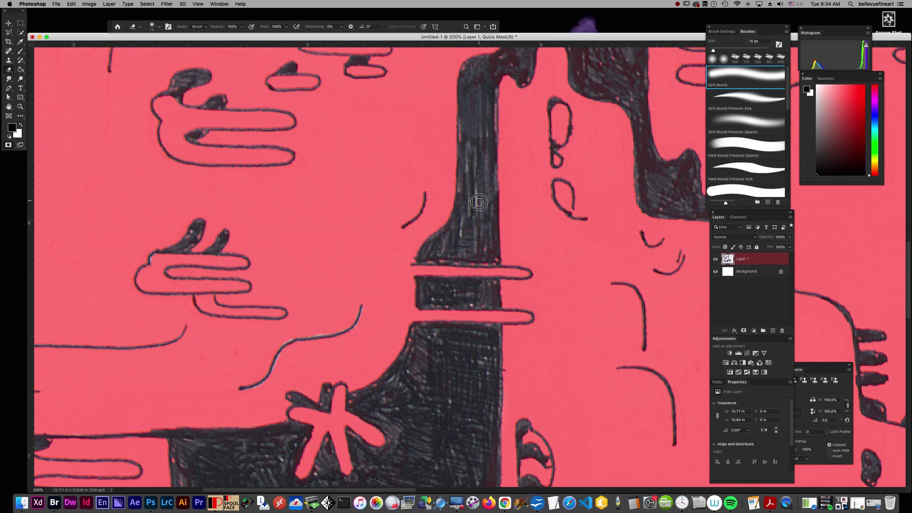
pyautogui.moveTo(468, 204); pyautogui.dragTo(439, 398)
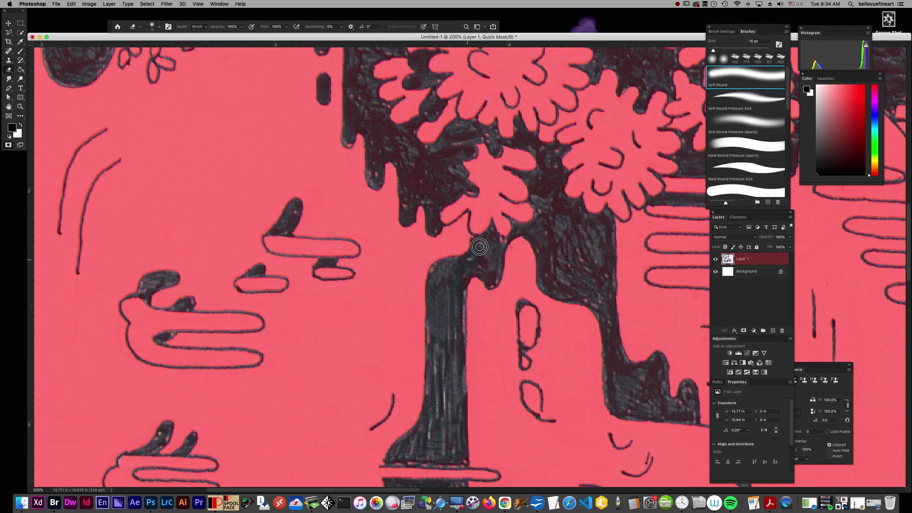
pyautogui.moveTo(404, 183)
pyautogui.mouseDown()
pyautogui.moveTo(404, 158)
pyautogui.moveTo(412, 181)
pyautogui.moveTo(431, 151)
pyautogui.moveTo(434, 190)
pyautogui.moveTo(455, 193)
pyautogui.moveTo(438, 196)
pyautogui.moveTo(432, 226)
pyautogui.moveTo(426, 182)
pyautogui.moveTo(408, 219)
pyautogui.moveTo(371, 131)
pyautogui.moveTo(389, 151)
pyautogui.moveTo(387, 131)
pyautogui.moveTo(351, 113)
pyautogui.moveTo(359, 85)
pyautogui.moveTo(367, 113)
pyautogui.mouseUp()
pyautogui.moveTo(474, 191); pyautogui.dragTo(439, 318)
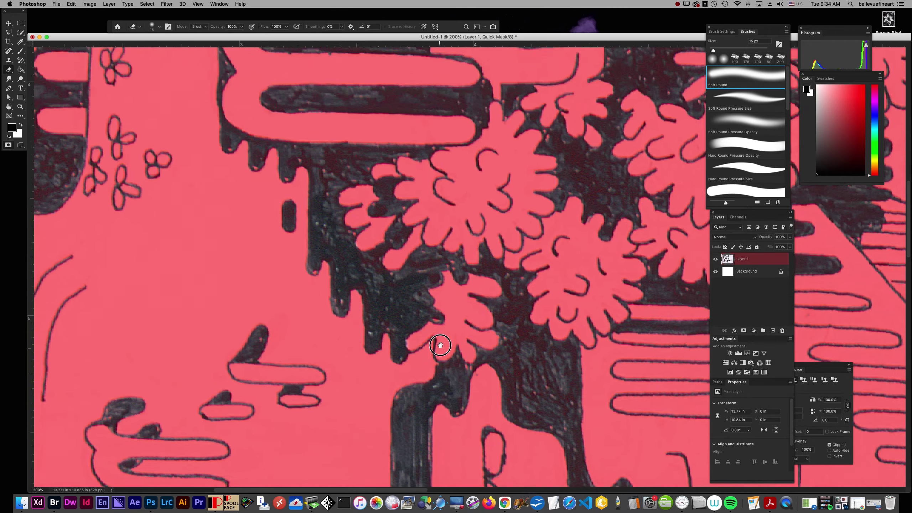
pyautogui.moveTo(442, 259)
pyautogui.mouseDown()
pyautogui.moveTo(366, 264)
pyautogui.moveTo(379, 271)
pyautogui.moveTo(374, 253)
pyautogui.moveTo(398, 217)
pyautogui.moveTo(386, 189)
pyautogui.mouseUp()
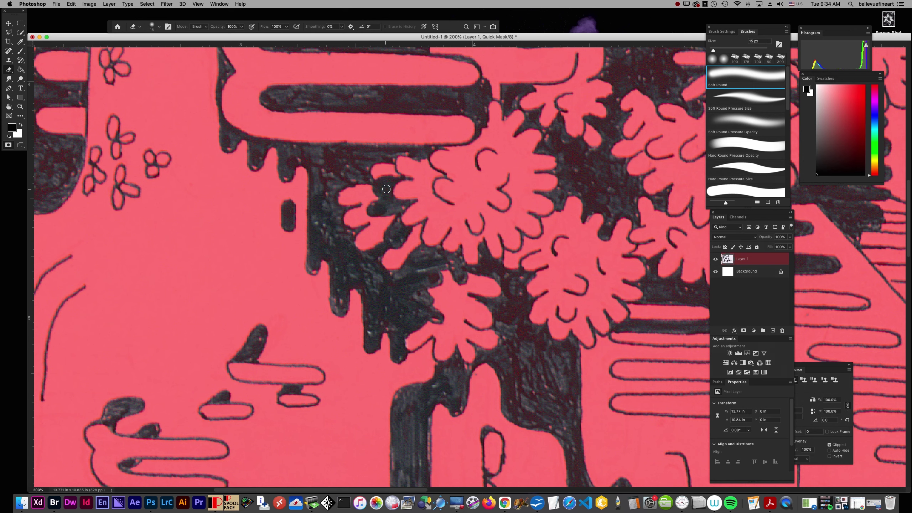
# - Erase the remaining mask residue in the dark areas surrounding the flower cluster and the trunk's branches, reducing the eraser to 5 px
pyautogui.moveTo(340, 161)
pyautogui.mouseDown()
pyautogui.moveTo(324, 188)
pyautogui.moveTo(360, 172)
pyautogui.moveTo(345, 152)
pyautogui.moveTo(364, 156)
pyautogui.mouseUp()
pyautogui.moveTo(288, 167)
pyautogui.mouseDown()
pyautogui.moveTo(307, 160)
pyautogui.moveTo(256, 159)
pyautogui.moveTo(255, 143)
pyautogui.mouseUp()
pyautogui.moveTo(301, 97); pyautogui.dragTo(288, 103)
pyautogui.moveTo(378, 102)
pyautogui.mouseDown()
pyautogui.moveTo(417, 98)
pyautogui.moveTo(378, 92)
pyautogui.moveTo(434, 97)
pyautogui.moveTo(334, 104)
pyautogui.moveTo(442, 99)
pyautogui.moveTo(360, 104)
pyautogui.moveTo(430, 107)
pyautogui.mouseUp()
pyautogui.moveTo(571, 150)
pyautogui.mouseDown()
pyautogui.moveTo(567, 143)
pyautogui.moveTo(604, 190)
pyautogui.moveTo(594, 204)
pyautogui.moveTo(624, 186)
pyautogui.moveTo(625, 205)
pyautogui.mouseUp()
pyautogui.moveTo(516, 355)
pyautogui.mouseDown()
pyautogui.moveTo(516, 375)
pyautogui.moveTo(503, 371)
pyautogui.moveTo(541, 380)
pyautogui.moveTo(537, 338)
pyautogui.moveTo(511, 347)
pyautogui.moveTo(523, 330)
pyautogui.moveTo(502, 314)
pyautogui.moveTo(523, 308)
pyautogui.moveTo(485, 256)
pyautogui.moveTo(514, 306)
pyautogui.mouseUp()
pyautogui.moveTo(557, 372)
pyautogui.mouseDown()
pyautogui.moveTo(556, 356)
pyautogui.moveTo(569, 378)
pyautogui.moveTo(568, 416)
pyautogui.moveTo(528, 405)
pyautogui.moveTo(534, 380)
pyautogui.mouseUp()
pyautogui.press('[')
pyautogui.press('[')
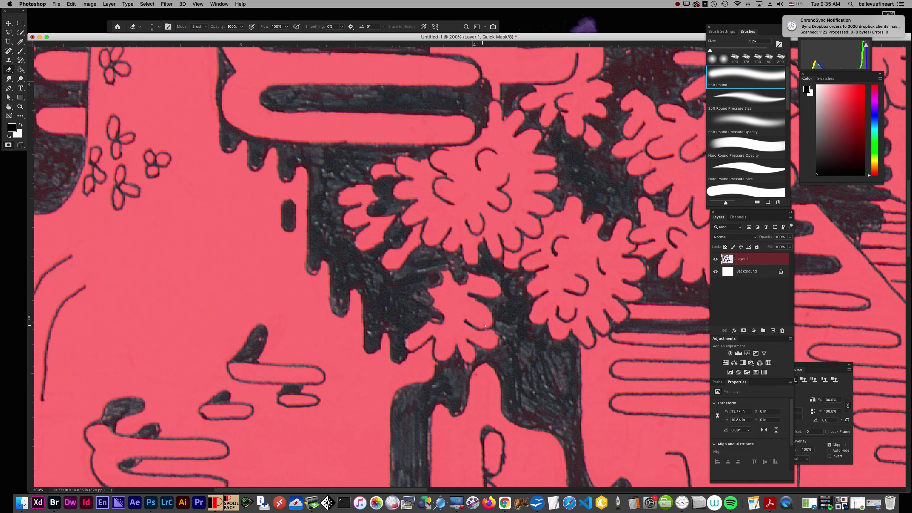
# - Clear the mask from the dark scallops under the big flowers and the dark oval shape with a 20 px eraser
pyautogui.scroll(-2, 488, 330)
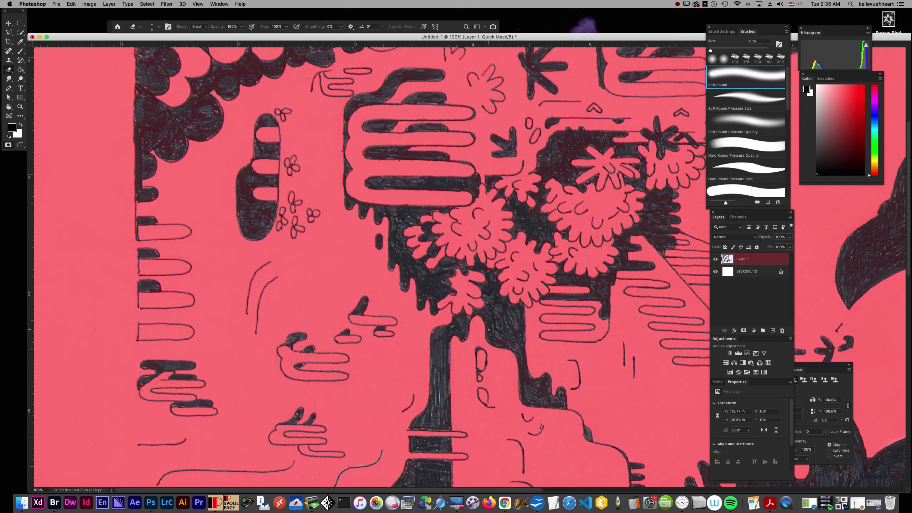
pyautogui.press(']')
pyautogui.moveTo(172, 149)
pyautogui.mouseDown()
pyautogui.moveTo(157, 120)
pyautogui.moveTo(172, 119)
pyautogui.moveTo(142, 92)
pyautogui.moveTo(143, 171)
pyautogui.moveTo(150, 158)
pyautogui.mouseUp()
pyautogui.moveTo(214, 116)
pyautogui.mouseDown()
pyautogui.moveTo(194, 138)
pyautogui.moveTo(214, 104)
pyautogui.moveTo(198, 114)
pyautogui.mouseUp()
pyautogui.moveTo(248, 171); pyautogui.dragTo(240, 206)
pyautogui.moveTo(303, 208); pyautogui.dragTo(366, 430)
pyautogui.moveTo(244, 265)
pyautogui.mouseDown()
pyautogui.moveTo(235, 278)
pyautogui.moveTo(226, 270)
pyautogui.moveTo(228, 286)
pyautogui.moveTo(254, 256)
pyautogui.moveTo(250, 272)
pyautogui.moveTo(264, 276)
pyautogui.moveTo(257, 262)
pyautogui.moveTo(277, 247)
pyautogui.moveTo(284, 263)
pyautogui.moveTo(281, 241)
pyautogui.moveTo(316, 250)
pyautogui.mouseUp()
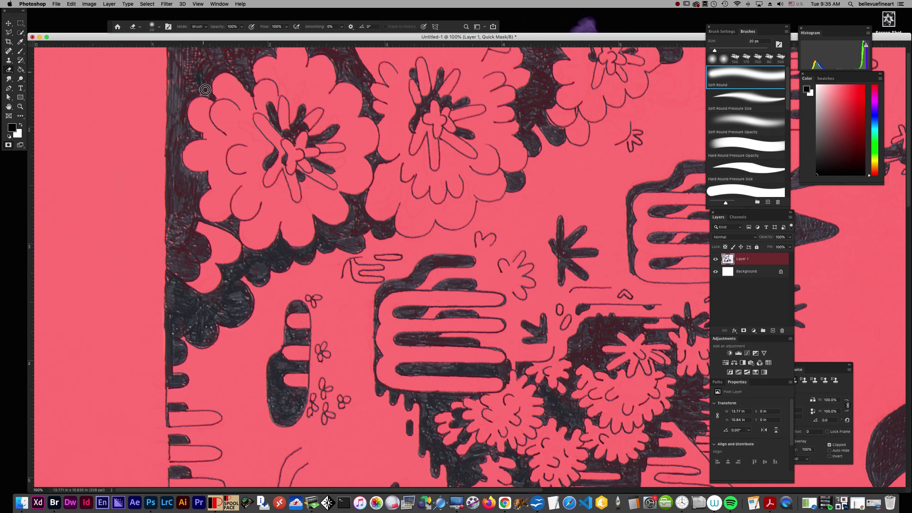
# - Erase the mask residue from the dark background around the large flowers in the drawing's upper-left corner and inside the middle flower
pyautogui.moveTo(207, 82); pyautogui.dragTo(183, 108)
pyautogui.moveTo(172, 144)
pyautogui.mouseDown()
pyautogui.moveTo(170, 193)
pyautogui.moveTo(188, 187)
pyautogui.moveTo(190, 211)
pyautogui.mouseUp()
pyautogui.moveTo(395, 258); pyautogui.dragTo(376, 374)
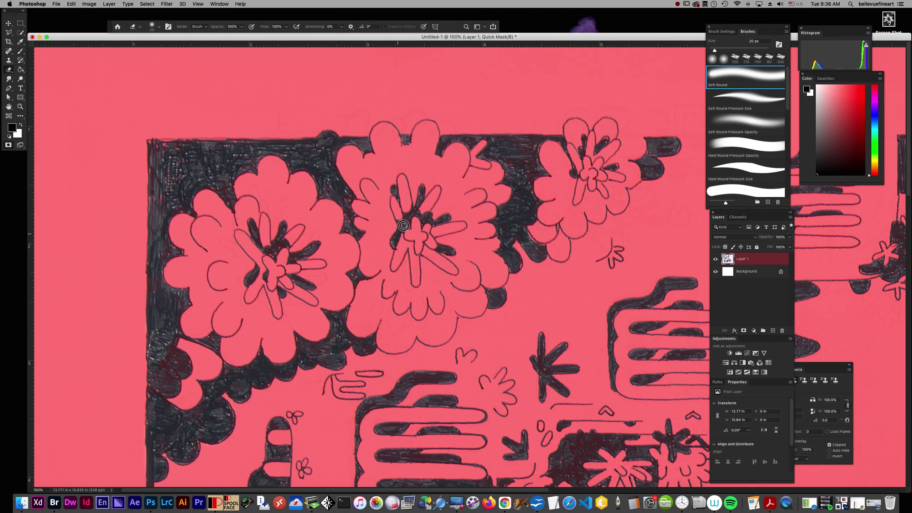
pyautogui.moveTo(415, 211); pyautogui.dragTo(417, 205)
# - Clear the mask residue from the dark area surrounding the spiky flower above the flower cluster
pyautogui.moveTo(650, 176); pyautogui.dragTo(376, 152)
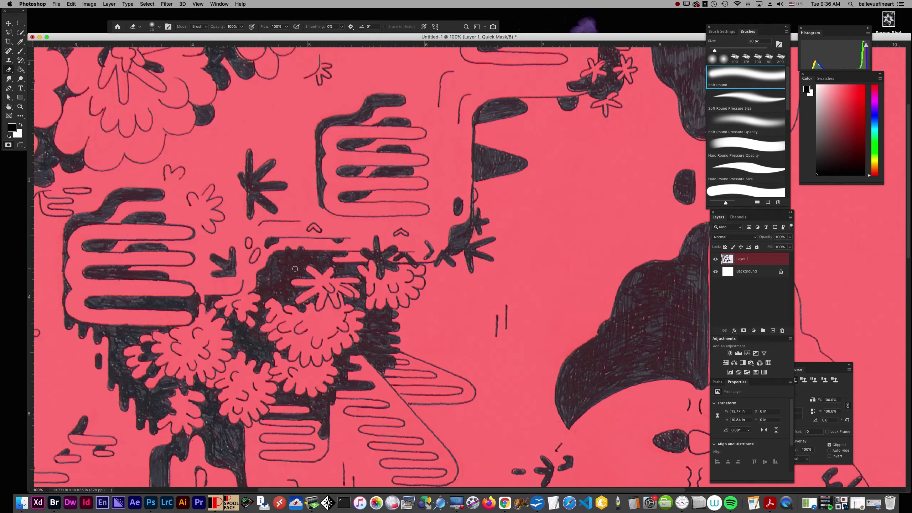
pyautogui.moveTo(280, 282)
pyautogui.mouseDown()
pyautogui.moveTo(296, 257)
pyautogui.moveTo(298, 266)
pyautogui.moveTo(308, 258)
pyautogui.mouseUp()
pyautogui.moveTo(280, 293)
pyautogui.mouseDown()
pyautogui.moveTo(291, 292)
pyautogui.moveTo(286, 260)
pyautogui.mouseUp()
pyautogui.moveTo(331, 262); pyautogui.dragTo(348, 268)
pyautogui.moveTo(230, 443)
pyautogui.mouseDown()
pyautogui.moveTo(215, 461)
pyautogui.moveTo(230, 456)
pyautogui.mouseUp()
# - Enlarge the eraser to 35 px and clear the mask from the large dark half of the cloud-shaped hill
pyautogui.moveTo(573, 403); pyautogui.dragTo(276, 388)
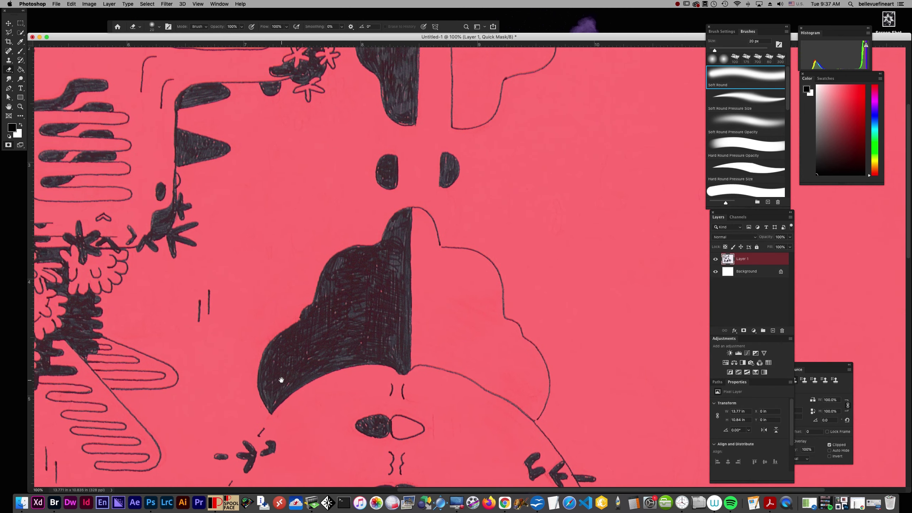
pyautogui.press(']')
pyautogui.press(']')
pyautogui.press(']')
pyautogui.moveTo(291, 341)
pyautogui.mouseDown()
pyautogui.moveTo(335, 297)
pyautogui.moveTo(337, 357)
pyautogui.moveTo(376, 330)
pyautogui.moveTo(372, 308)
pyautogui.moveTo(383, 305)
pyautogui.moveTo(399, 271)
pyautogui.moveTo(376, 258)
pyautogui.moveTo(342, 260)
pyautogui.moveTo(364, 252)
pyautogui.mouseUp()
# - Clear the mask along the top edge of the outlined stepped shape using a 3 px eraser at 300% zoom
pyautogui.moveTo(471, 323); pyautogui.dragTo(421, 465)
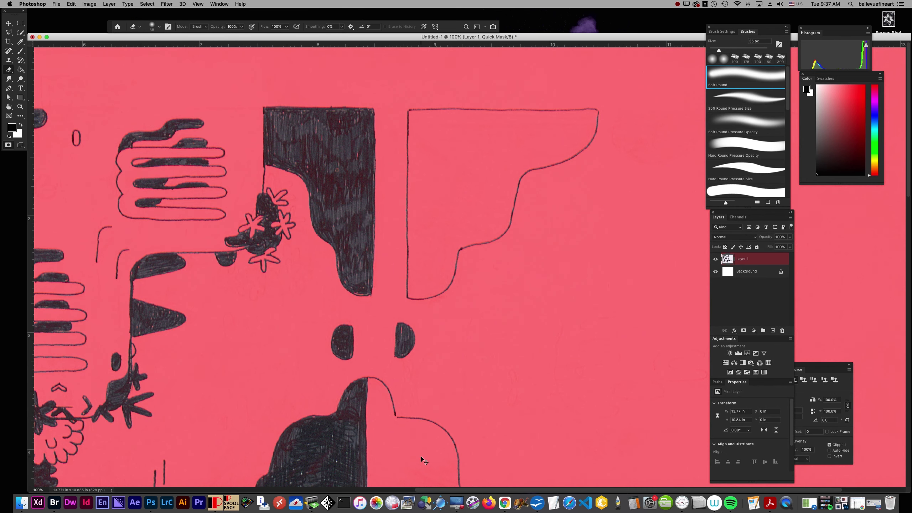
pyautogui.press('super+equal')
pyautogui.press('super+equal')
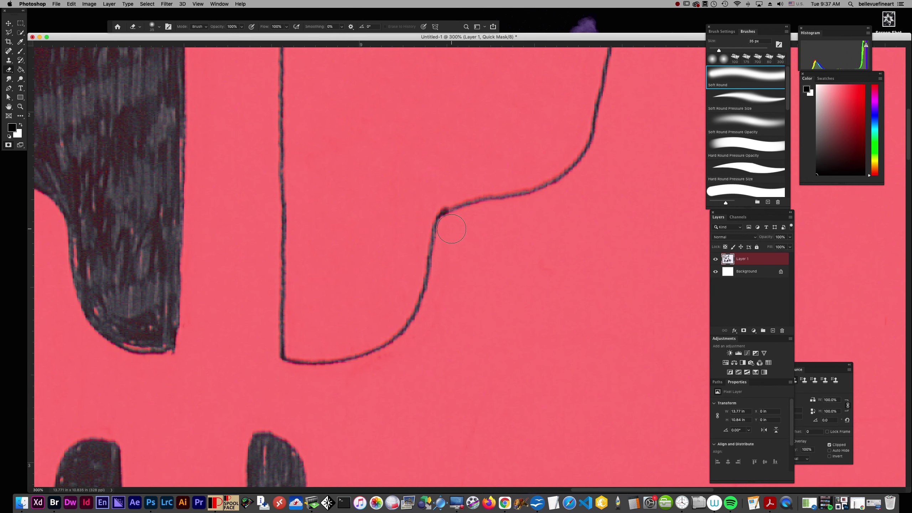
pyautogui.press('[')
pyautogui.press('[')
pyautogui.press('[')
pyautogui.press('[')
pyautogui.press('[')
pyautogui.moveTo(419, 293); pyautogui.dragTo(468, 482)
pyautogui.moveTo(425, 147)
pyautogui.mouseDown()
pyautogui.moveTo(434, 198)
pyautogui.moveTo(333, 332)
pyautogui.moveTo(330, 324)
pyautogui.mouseUp()
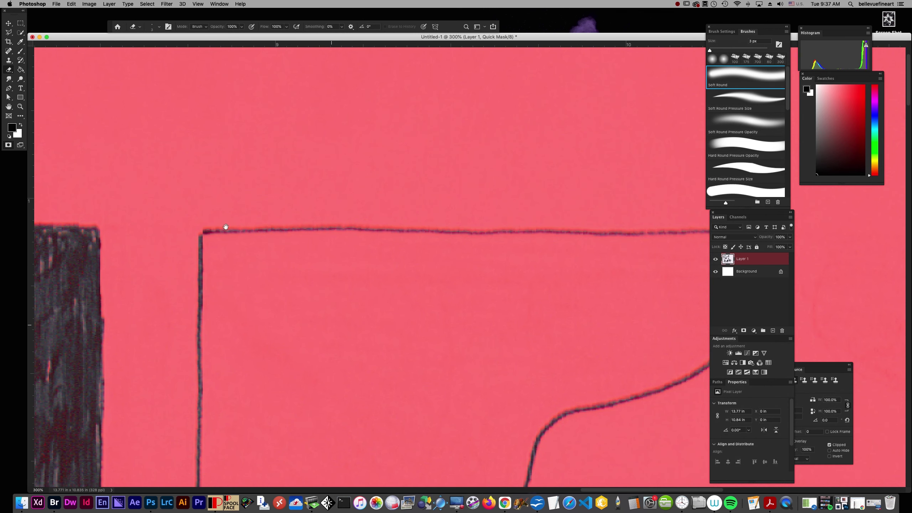
pyautogui.moveTo(206, 233); pyautogui.dragTo(536, 227)
pyautogui.press('super+z')
pyautogui.moveTo(440, 231); pyautogui.dragTo(661, 228)
# - Erase the mask along the rest of the stepped shape's top edge, its corner and its curved outer edge
pyautogui.moveTo(641, 294); pyautogui.dragTo(439, 336)
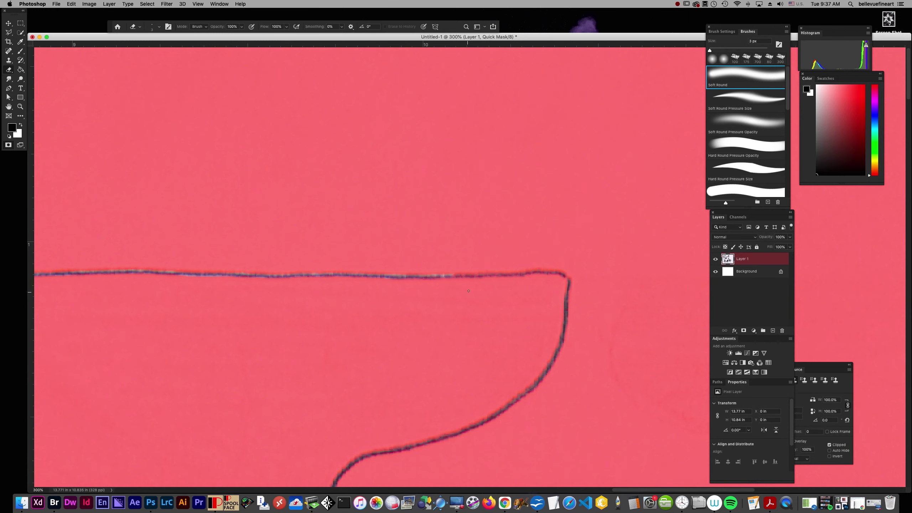
pyautogui.moveTo(452, 275); pyautogui.dragTo(541, 271)
pyautogui.press('super+z')
pyautogui.moveTo(462, 275)
pyautogui.mouseDown()
pyautogui.moveTo(563, 275)
pyautogui.moveTo(558, 352)
pyautogui.moveTo(534, 388)
pyautogui.moveTo(495, 416)
pyautogui.moveTo(341, 474)
pyautogui.mouseUp()
pyautogui.moveTo(411, 452); pyautogui.dragTo(455, 246)
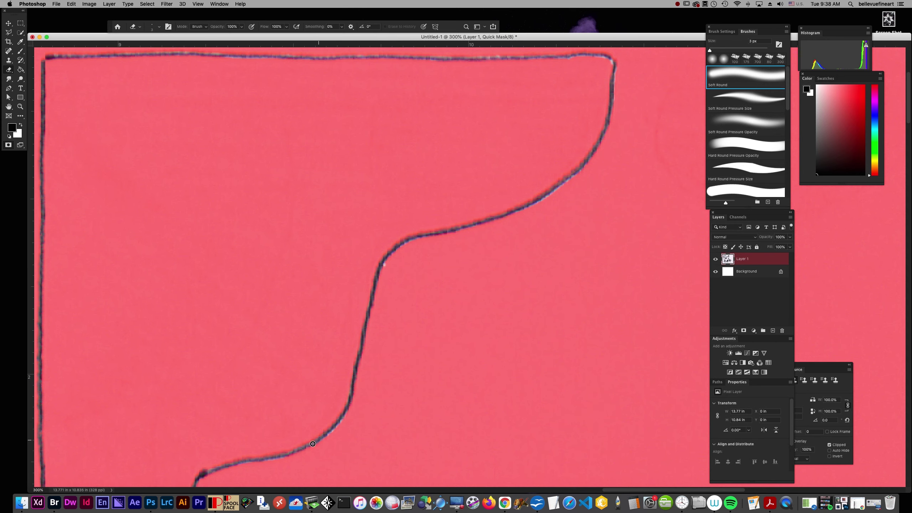
pyautogui.moveTo(389, 389); pyautogui.dragTo(455, 252)
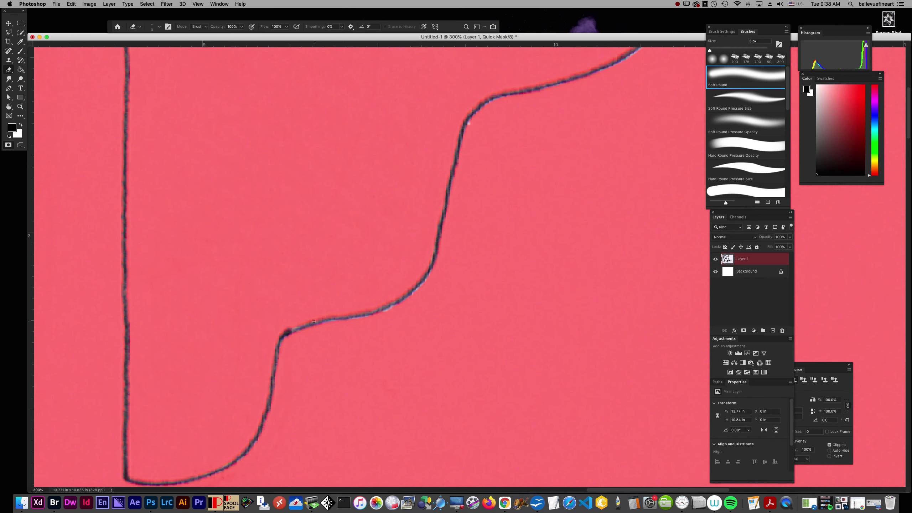
# - View the whole drawing and compare the selection outline with the Quick Mask overlay
pyautogui.press('super+minus')
pyautogui.press('super+minus')
pyautogui.press('super+minus')
pyautogui.press('super+minus')
pyautogui.press('super+minus')
pyautogui.press('super+minus')
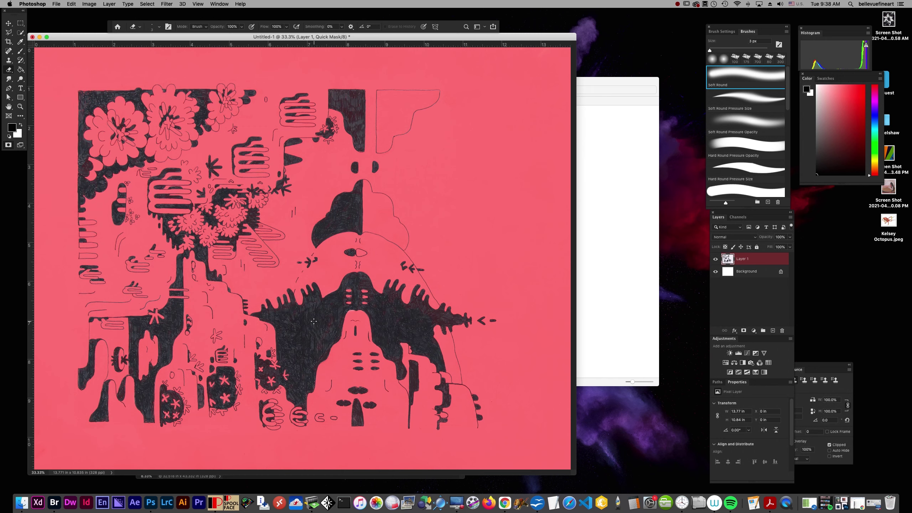
pyautogui.press('q')
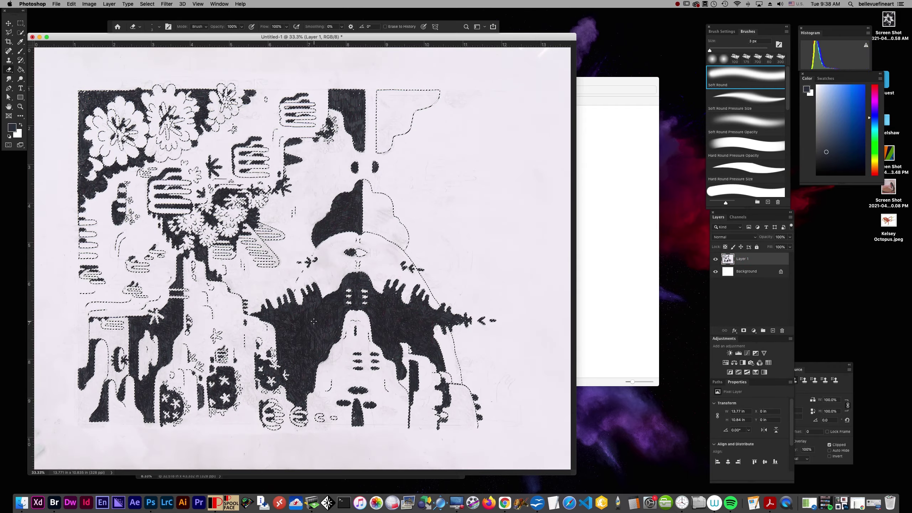
pyautogui.press('q')
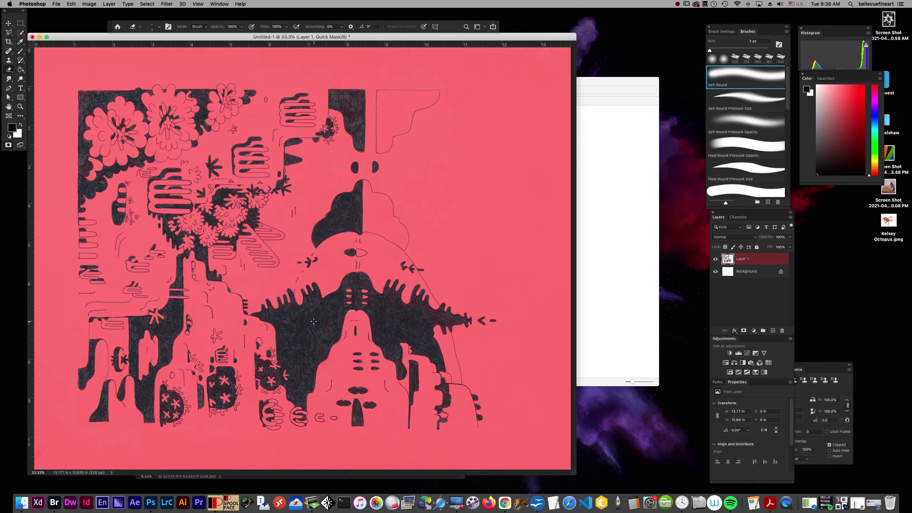
pyautogui.press('q')
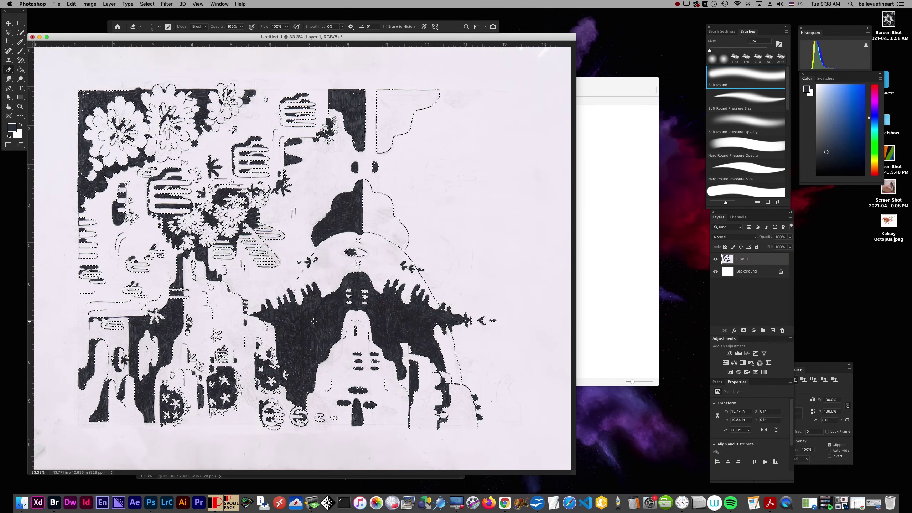
pyautogui.press('q')
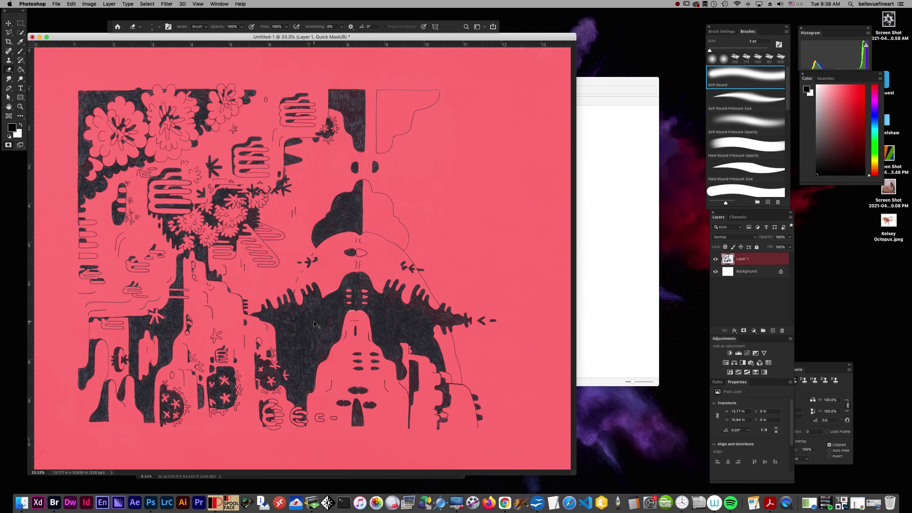
# - Switch to the Brush tool in Quick Mask and reduce its tip to 15 px
pyautogui.press('super+equal')
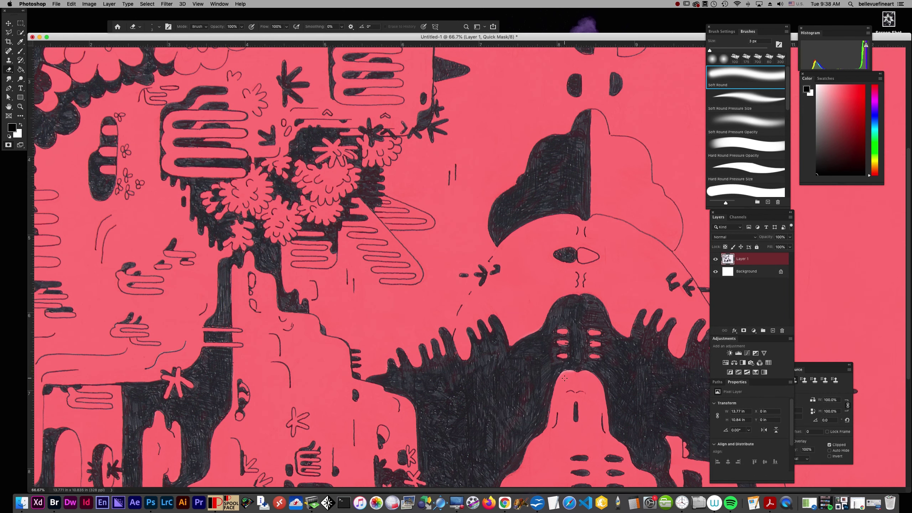
pyautogui.press('b')
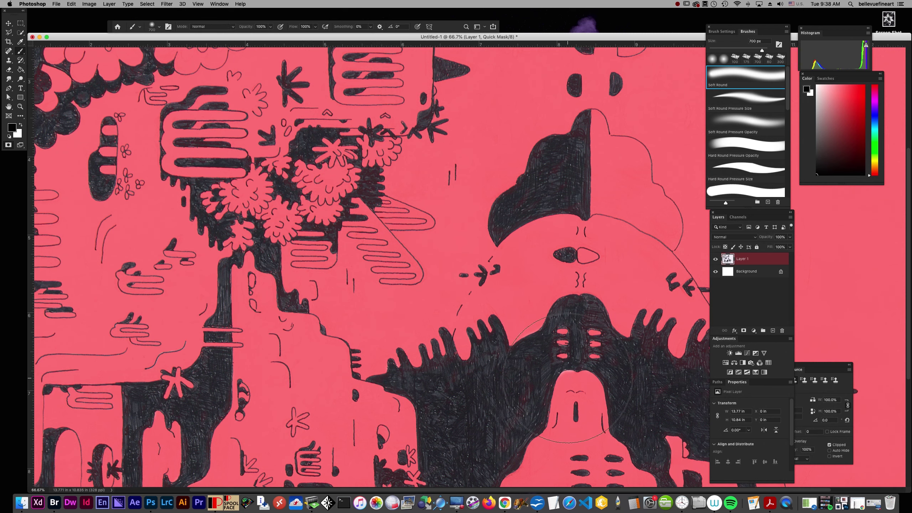
pyautogui.press('[')
pyautogui.press('[')
pyautogui.press('[')
pyautogui.press('[')
pyautogui.press('[')
pyautogui.press('[')
pyautogui.press('[')
pyautogui.press('[')
pyautogui.press('[')
pyautogui.press('[')
pyautogui.press('[')
pyautogui.press('[')
pyautogui.press('super+minus')
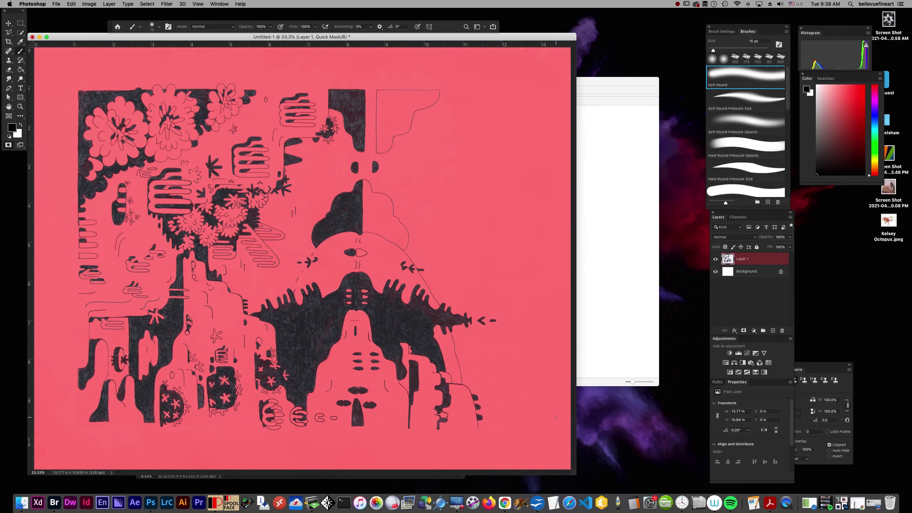
# - Leave Quick Mask and try copying the selected ink to a new layer, then undo the copy
pyautogui.press('q')
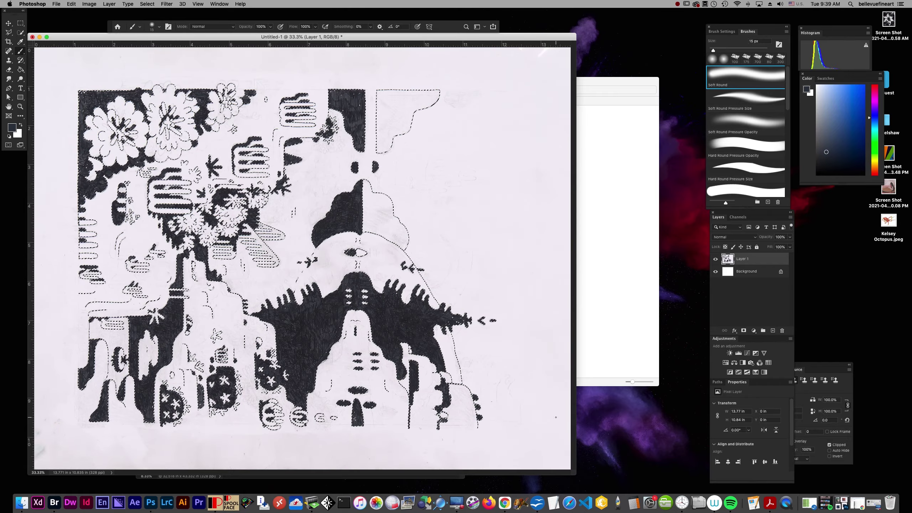
pyautogui.press('super+j')
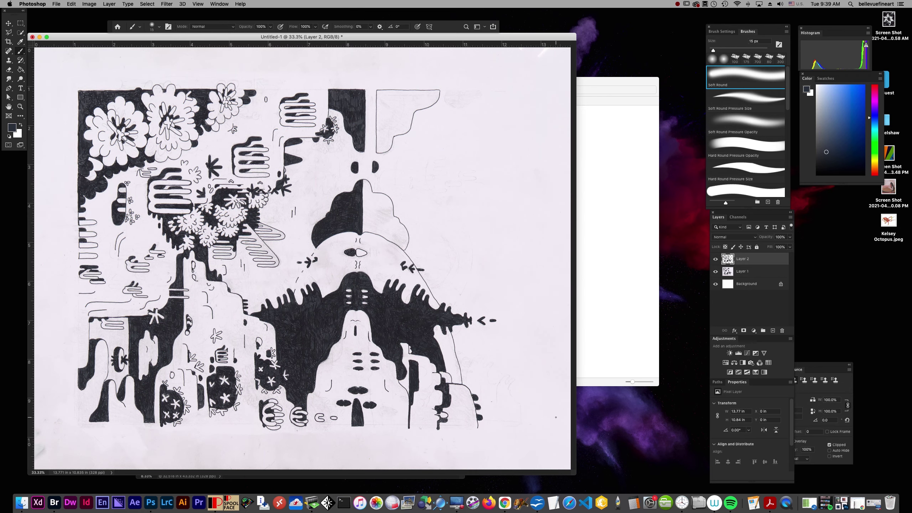
pyautogui.press('super+z')
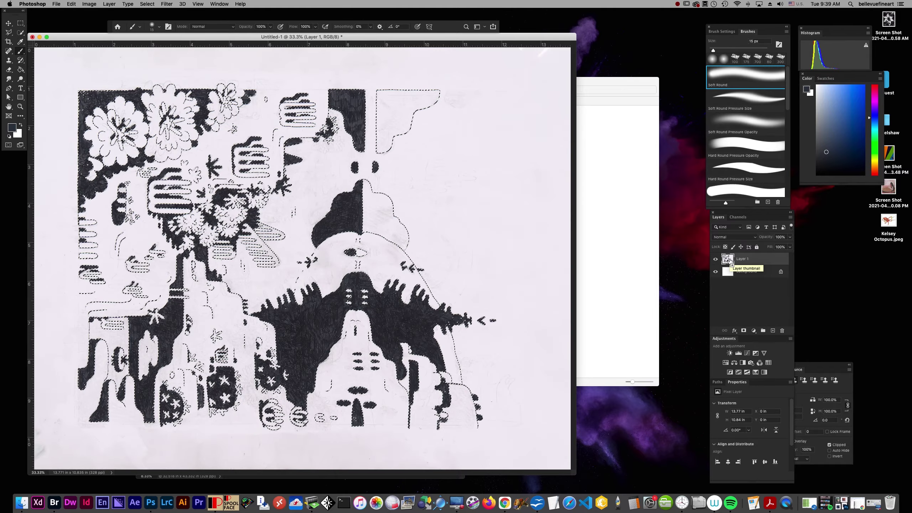
# - Copy the inverted selection of paper areas to a new layer and hide Layer 1 and Background
pyautogui.press('shift+super+i')
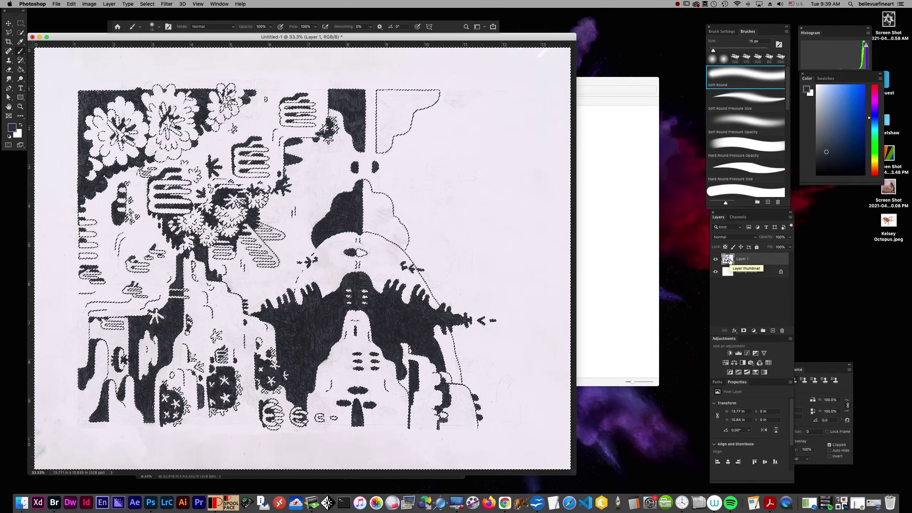
pyautogui.press('super+j')
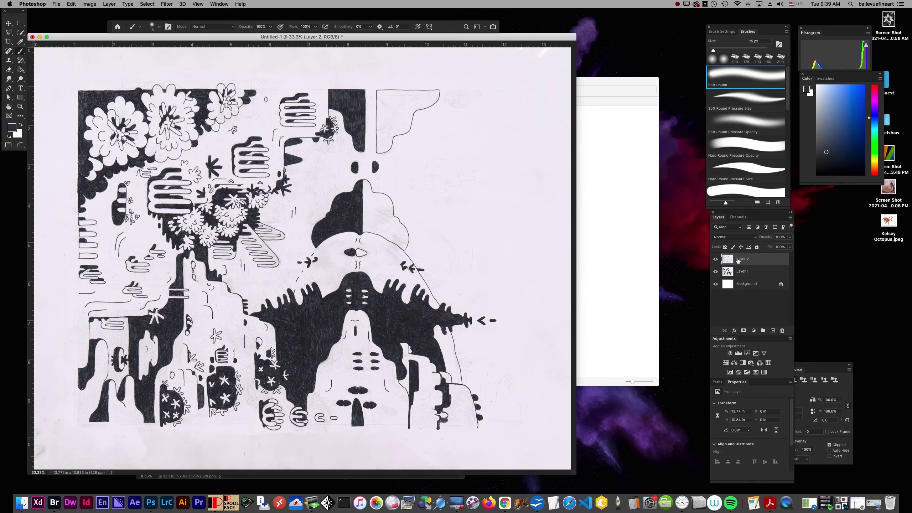
pyautogui.click(715, 271)
pyautogui.click(715, 284)
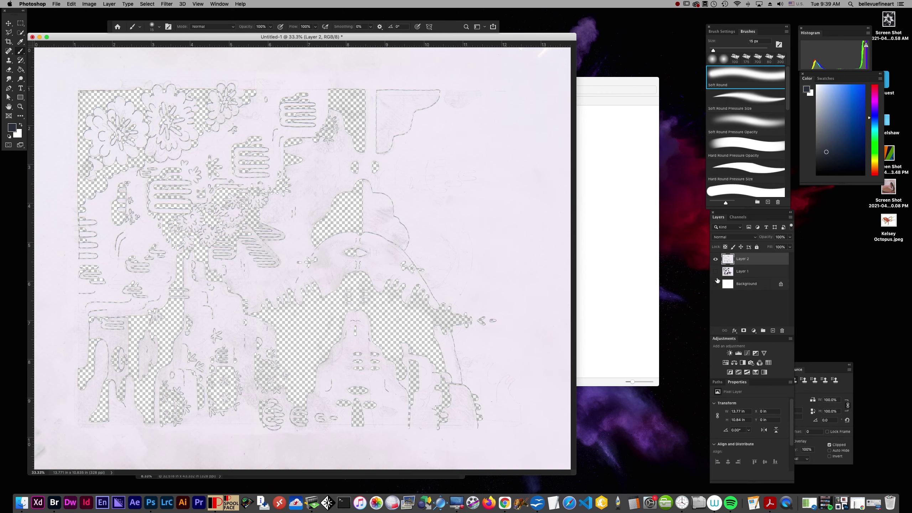
# - Erase leftover specks on the copied paper layer within the transparent scallops below the large flowers, using a 25 px eraser
pyautogui.press('super+1')
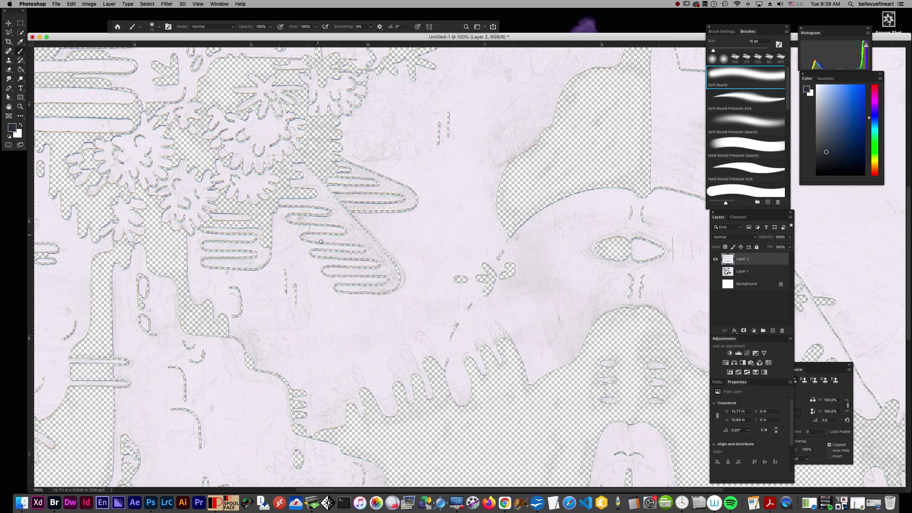
pyautogui.moveTo(347, 398)
pyautogui.mouseDown()
pyautogui.moveTo(542, 452)
pyautogui.moveTo(642, 447)
pyautogui.mouseUp()
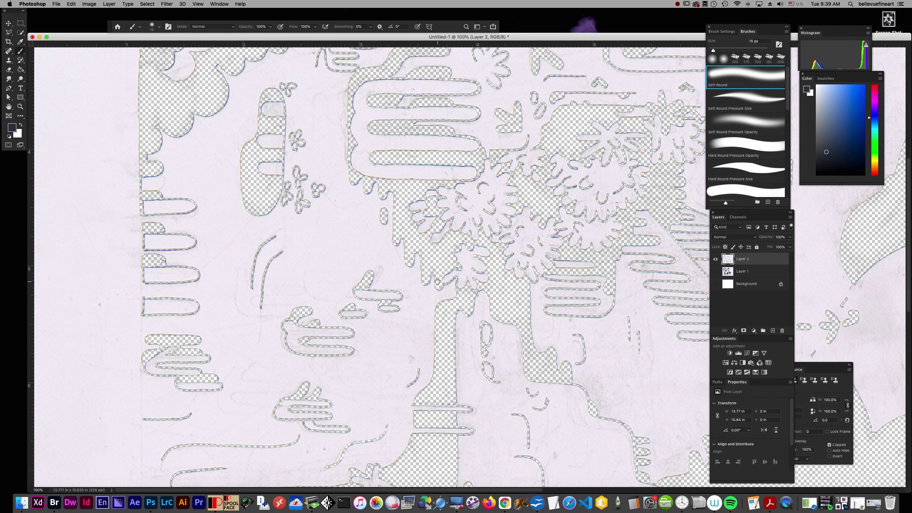
pyautogui.moveTo(437, 285); pyautogui.dragTo(422, 367)
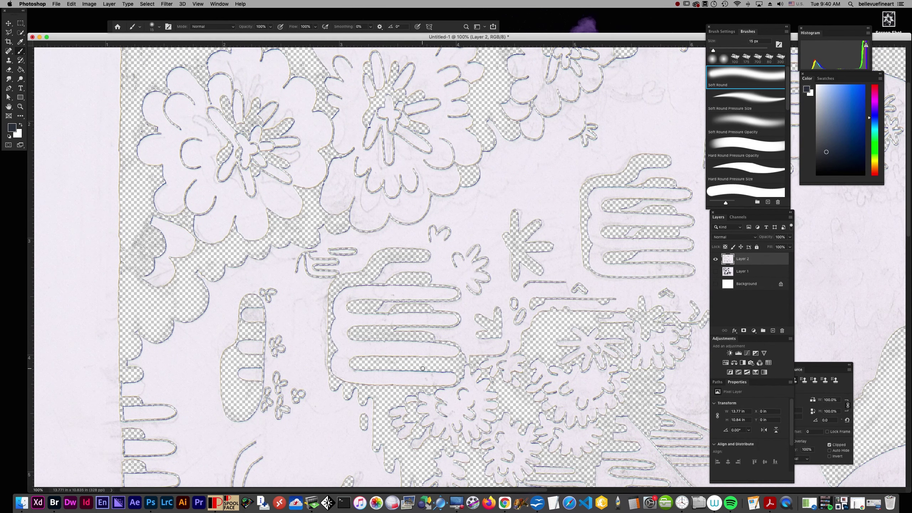
pyautogui.press('e')
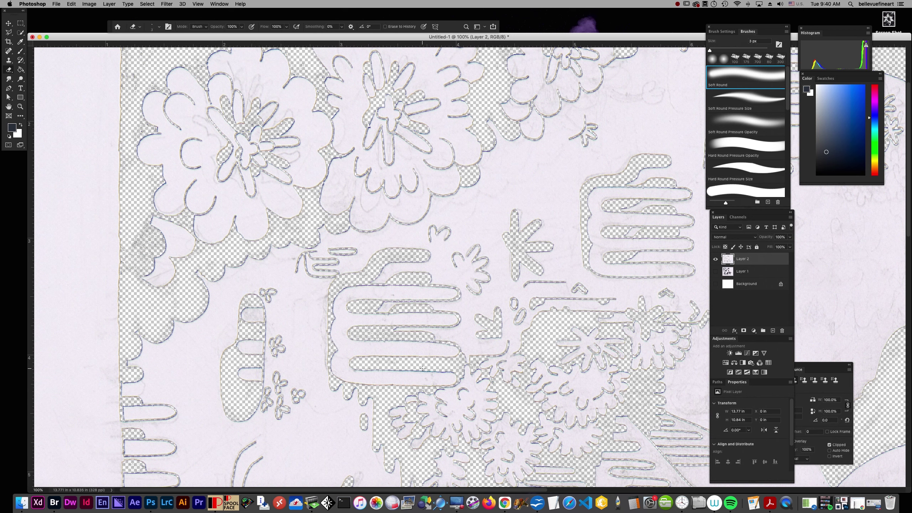
pyautogui.press(']')
pyautogui.press(']')
pyautogui.press(']')
pyautogui.press(']')
pyautogui.press(']')
pyautogui.press(']')
pyautogui.press(']')
pyautogui.press(']')
pyautogui.press(']')
pyautogui.press(']')
pyautogui.moveTo(184, 315)
pyautogui.mouseDown()
pyautogui.moveTo(195, 313)
pyautogui.moveTo(203, 290)
pyautogui.mouseUp()
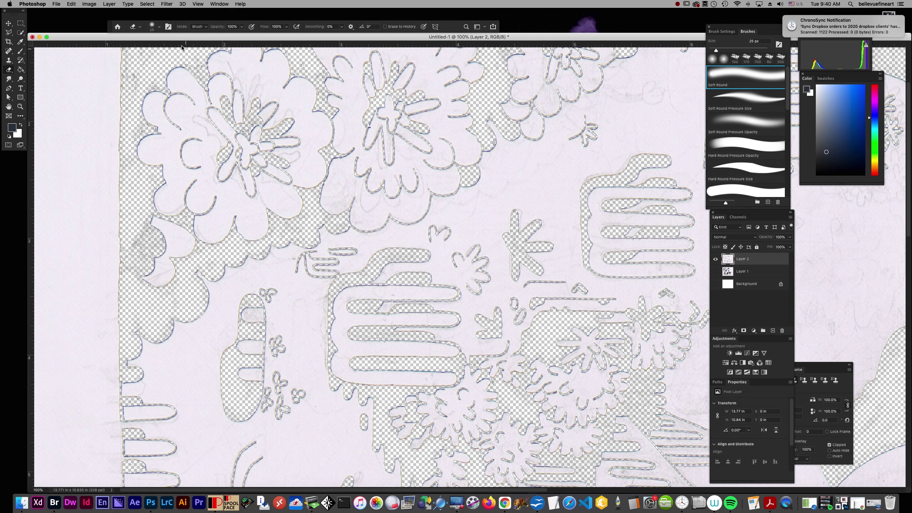
# - Switch the Eraser to a Hard Round tip and erase leftover specks on Layer 2 within the transparent oval, left-edge and striped shapes
pyautogui.click(159, 27)
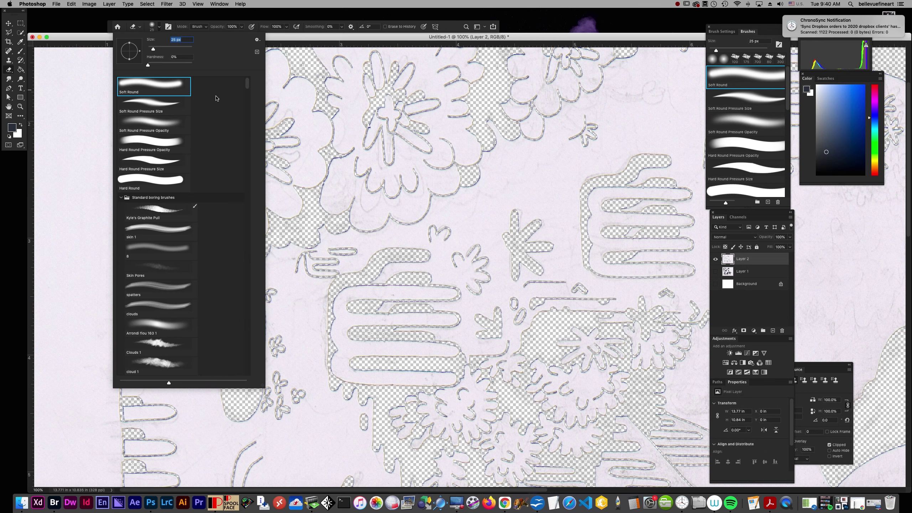
pyautogui.click(169, 181)
pyautogui.click(240, 406)
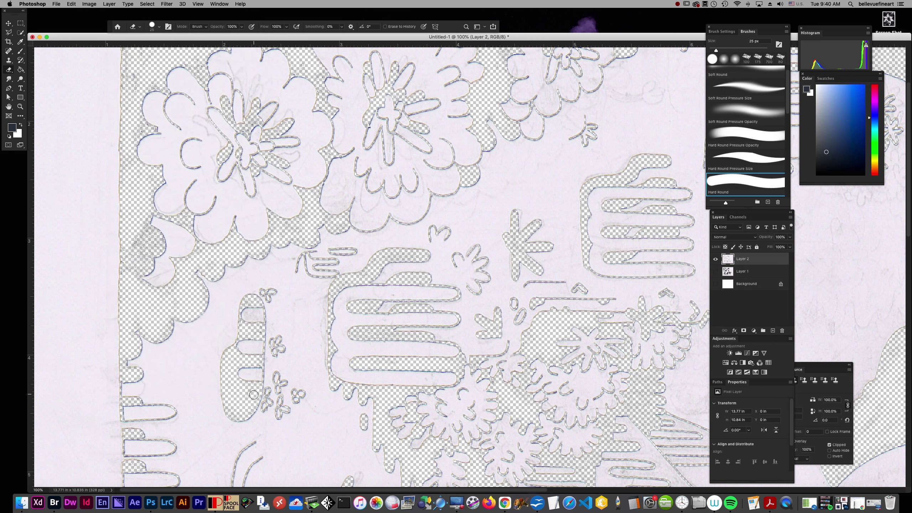
pyautogui.moveTo(245, 413); pyautogui.dragTo(254, 403)
pyautogui.moveTo(142, 268)
pyautogui.mouseDown()
pyautogui.moveTo(150, 261)
pyautogui.moveTo(139, 252)
pyautogui.moveTo(129, 265)
pyautogui.moveTo(147, 247)
pyautogui.moveTo(139, 237)
pyautogui.moveTo(158, 250)
pyautogui.moveTo(144, 212)
pyautogui.moveTo(143, 224)
pyautogui.moveTo(152, 193)
pyautogui.mouseUp()
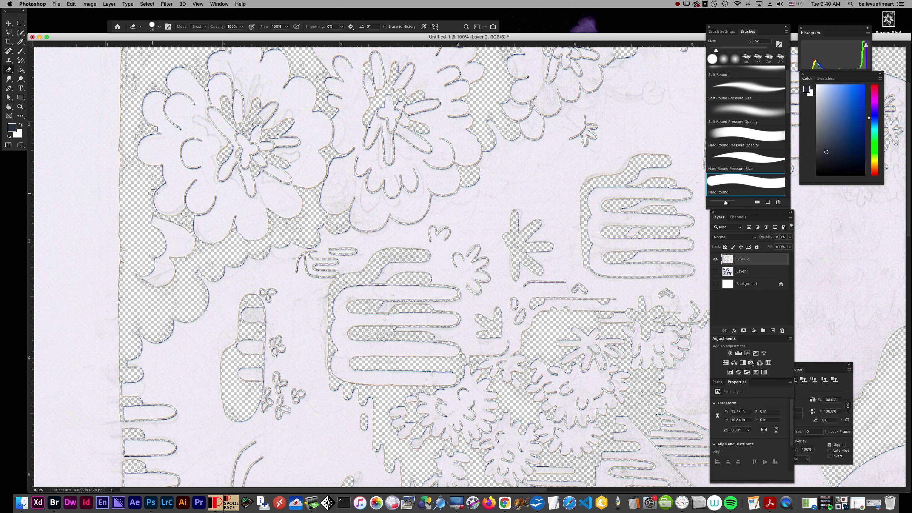
pyautogui.moveTo(134, 64)
pyautogui.mouseDown()
pyautogui.moveTo(140, 83)
pyautogui.moveTo(159, 76)
pyautogui.mouseUp()
pyautogui.scroll(-5, 599, 423)
pyautogui.hscroll(4, 599, 423)
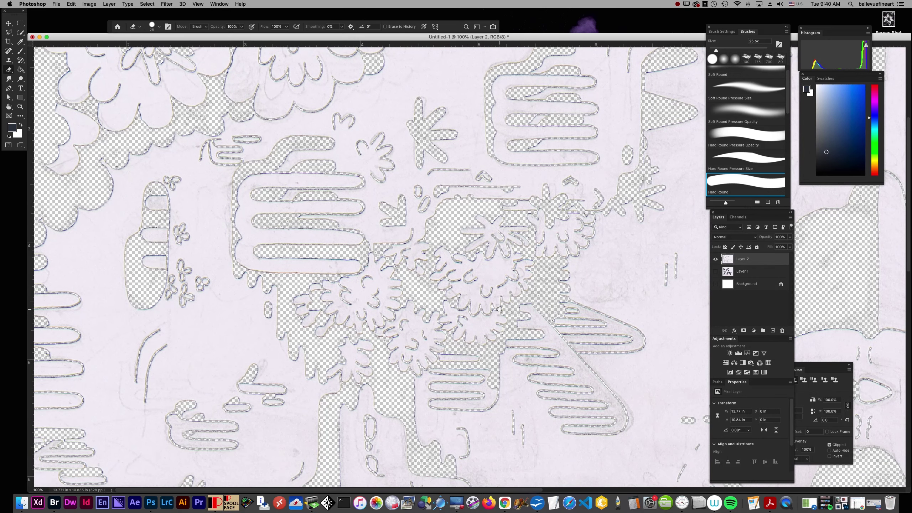
pyautogui.moveTo(273, 250); pyautogui.dragTo(354, 256)
# - Hide Layer 2 and show Layer 1 and Background with the whole drawing in view
pyautogui.press('super+minus')
pyautogui.press('super+minus')
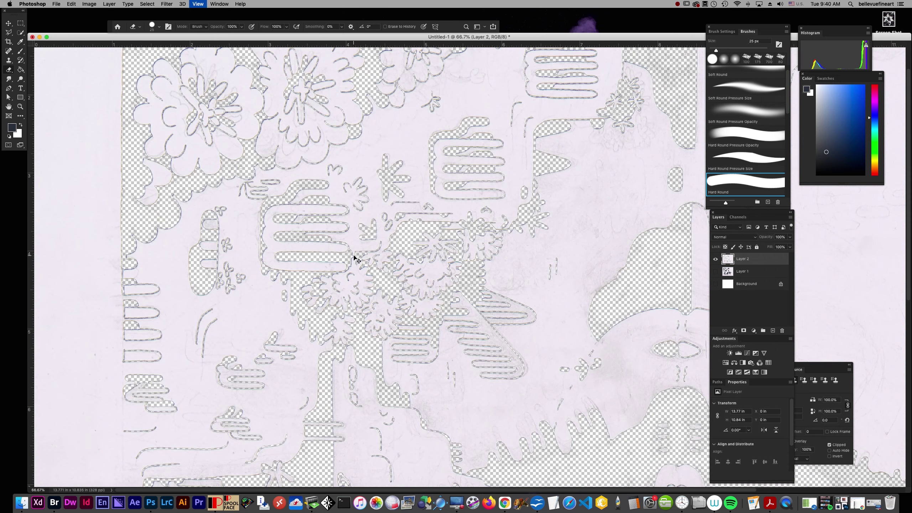
pyautogui.press('super+minus')
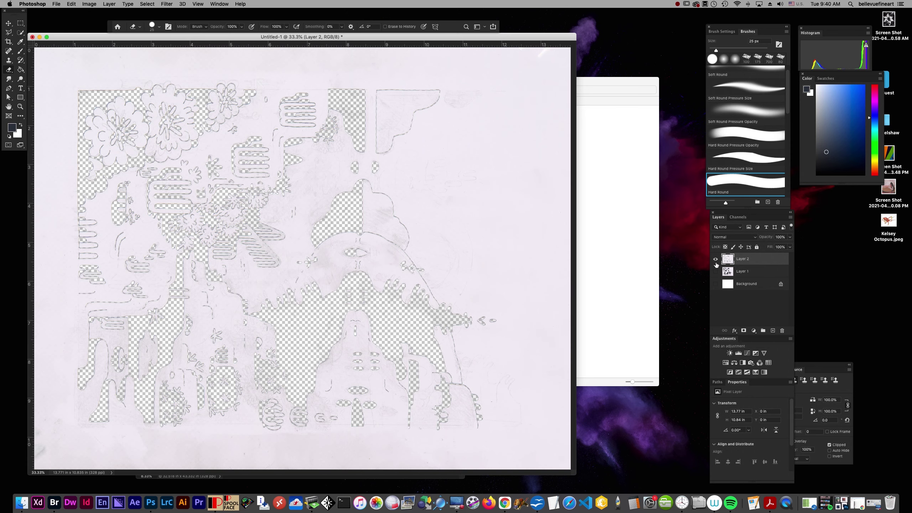
pyautogui.click(717, 263)
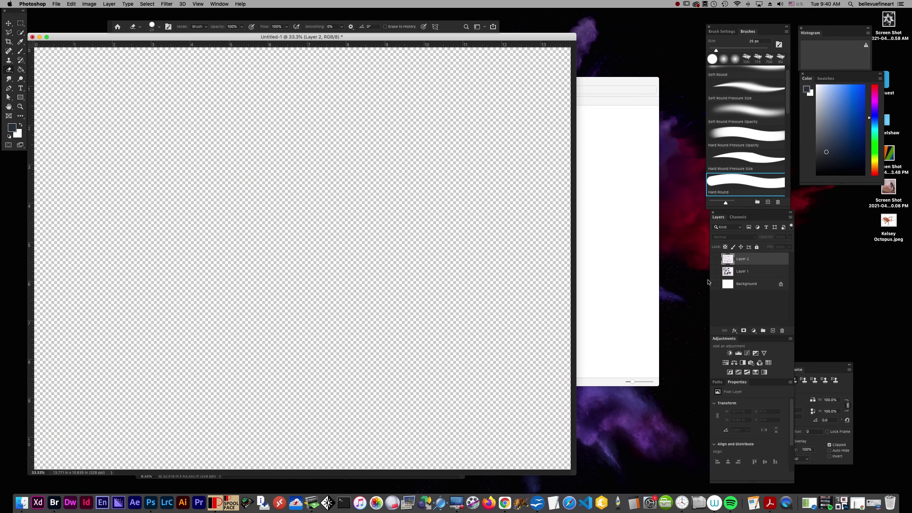
pyautogui.click(716, 285)
pyautogui.click(716, 272)
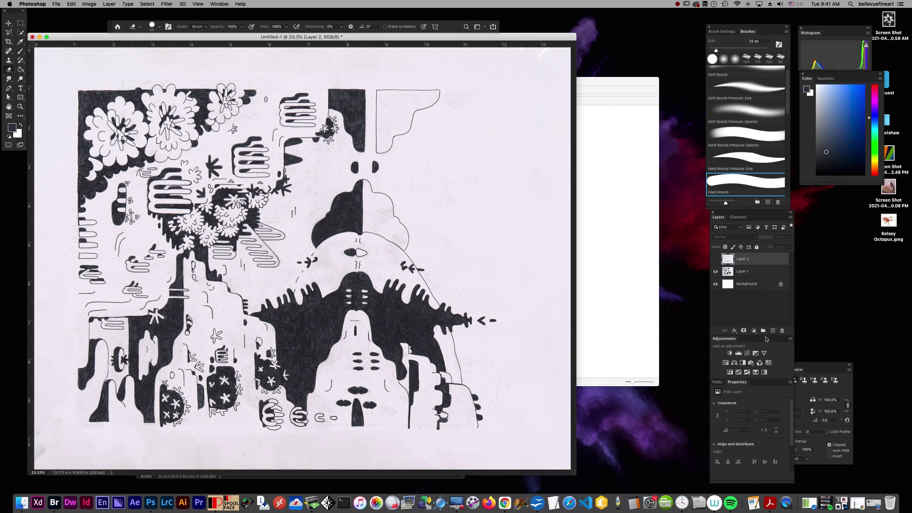
# - Add a Curves adjustment above Layer 1 and set its white point by sampling several blank paper areas around the drawing
pyautogui.click(746, 273)
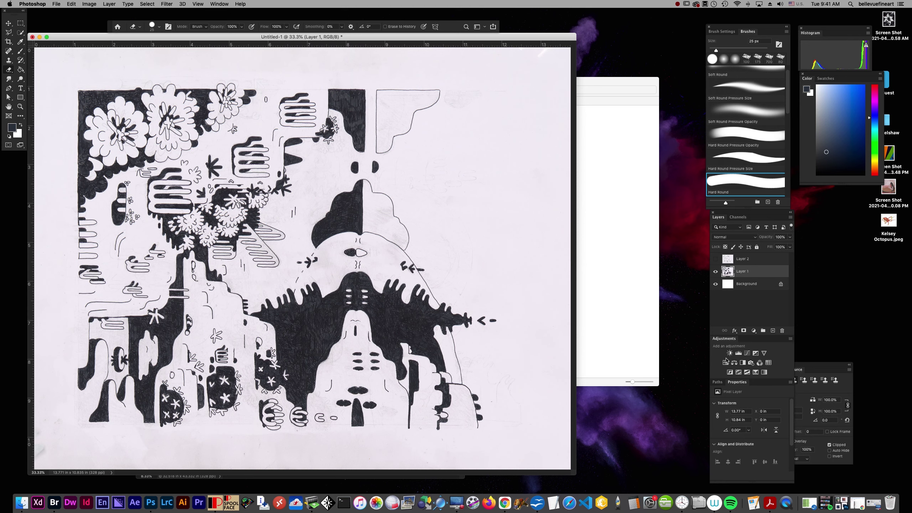
pyautogui.click(746, 354)
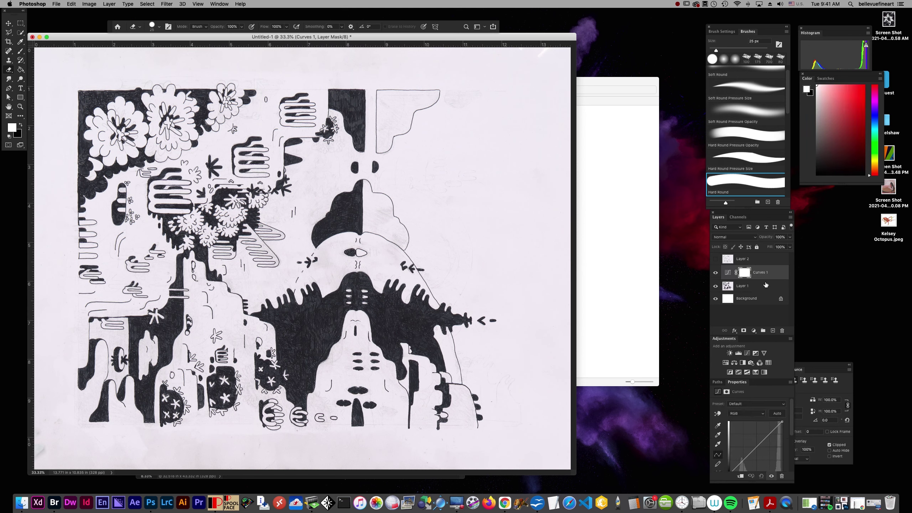
pyautogui.click(718, 444)
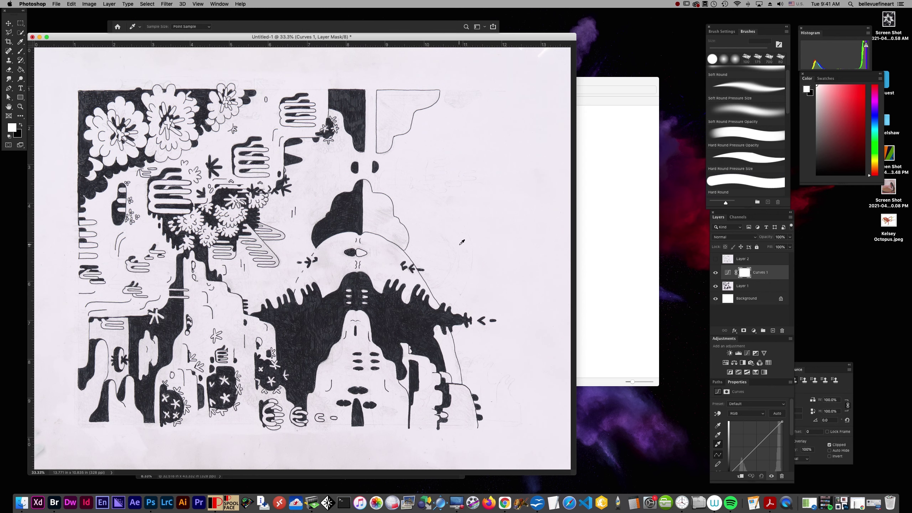
pyautogui.click(476, 235)
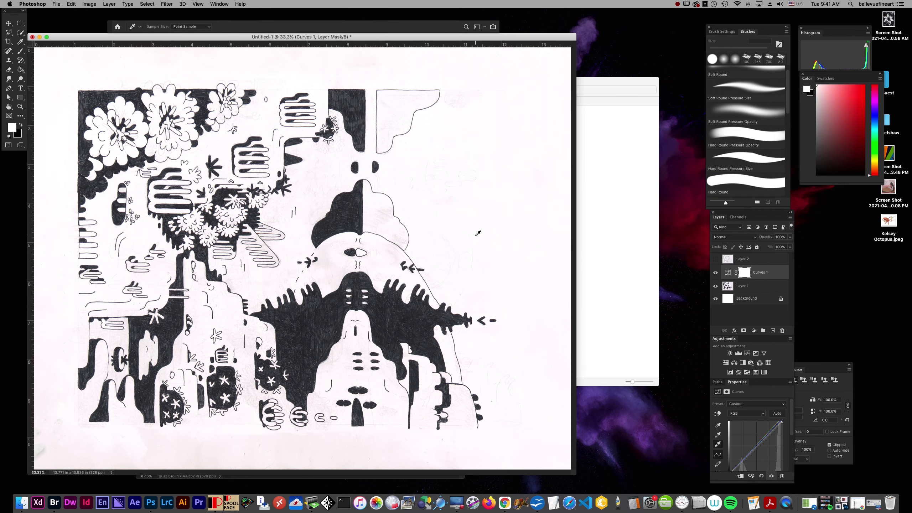
pyautogui.click(520, 195)
pyautogui.click(322, 62)
pyautogui.moveTo(768, 383); pyautogui.dragTo(648, 137)
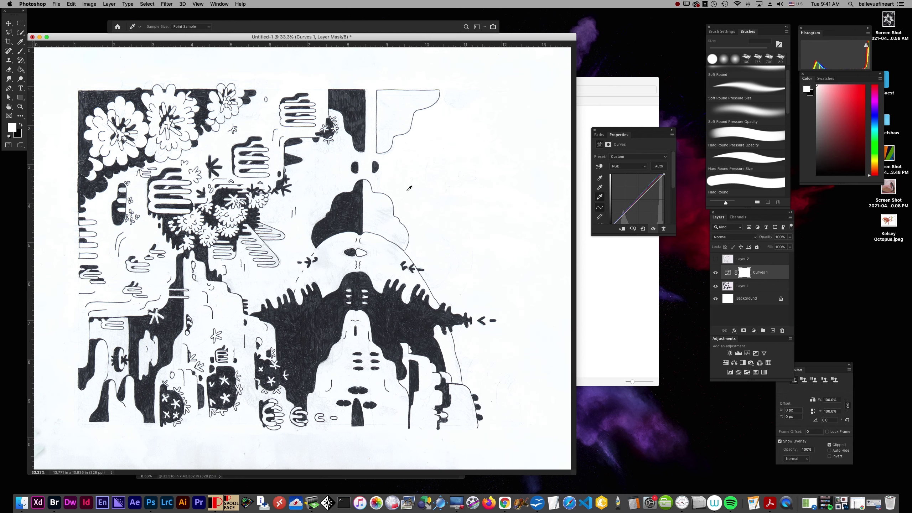
pyautogui.click(435, 197)
pyautogui.click(516, 262)
pyautogui.click(544, 399)
pyautogui.click(454, 258)
# - Select and show Layer 2, and lock its transparent pixels
pyautogui.click(752, 259)
pyautogui.press('e')
pyautogui.press('x')
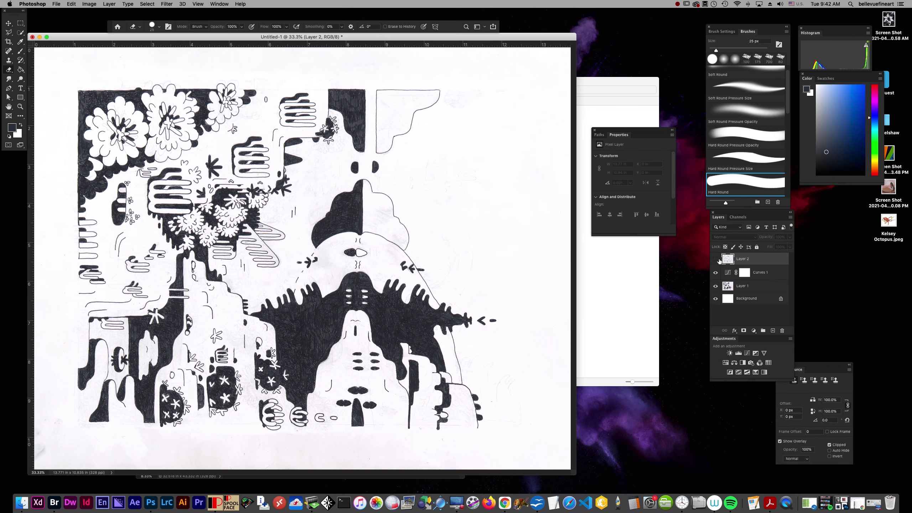
pyautogui.click(716, 259)
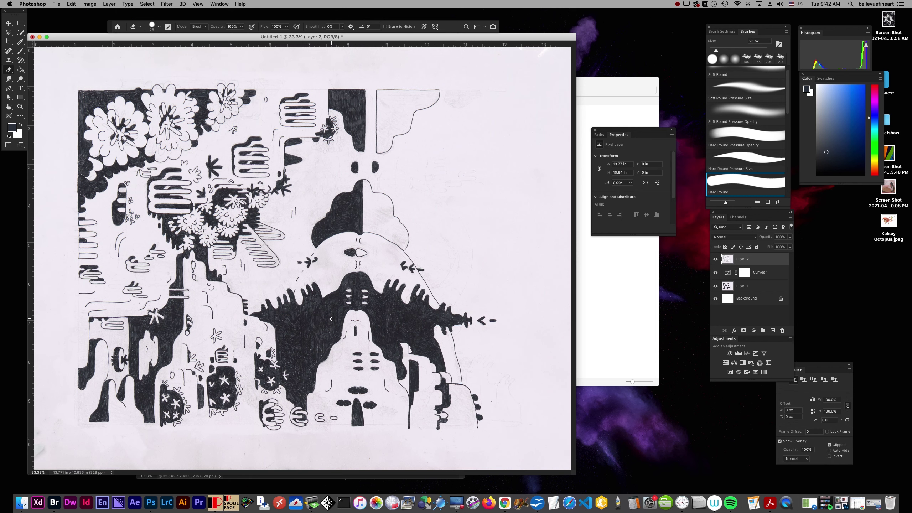
pyautogui.click(725, 247)
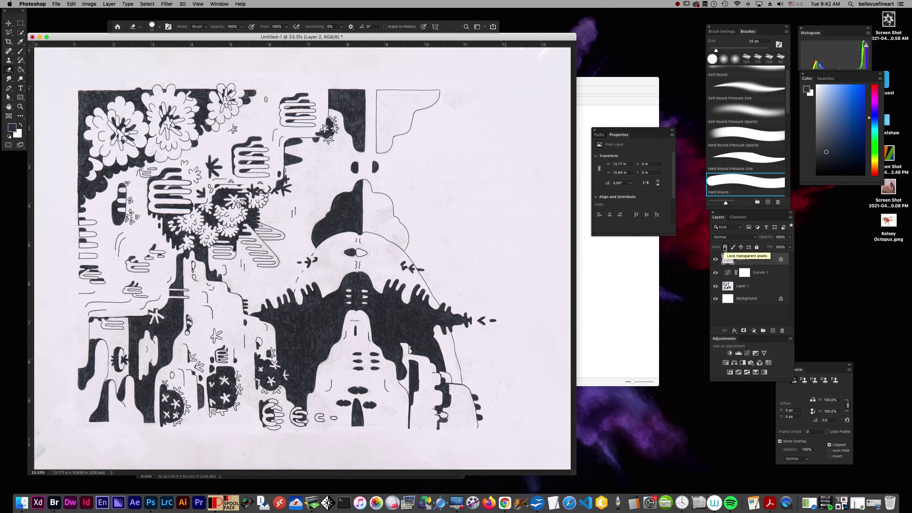
# - Fill Layer 2's paper areas with White at 100% opacity in Normal mode, and unlock its transparent pixels
pyautogui.hotkey('shift', 'BackSpace')
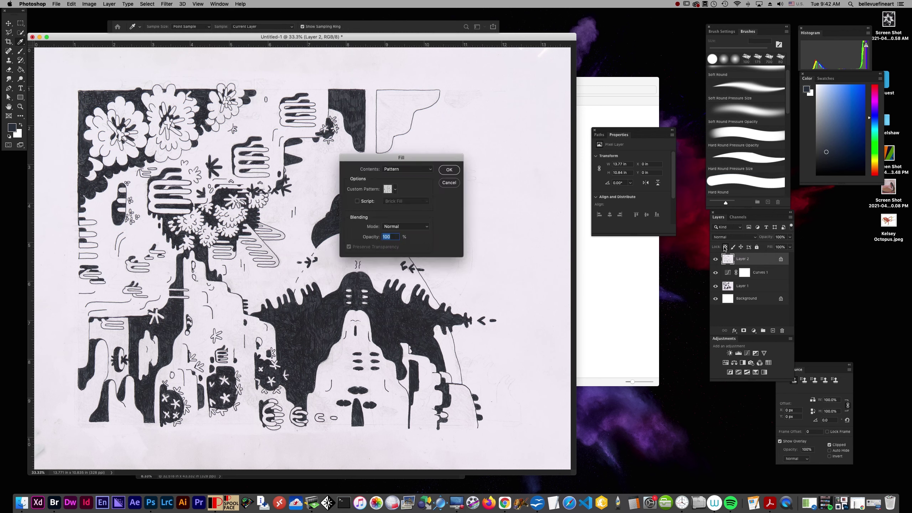
pyautogui.click(422, 169)
pyautogui.click(421, 200)
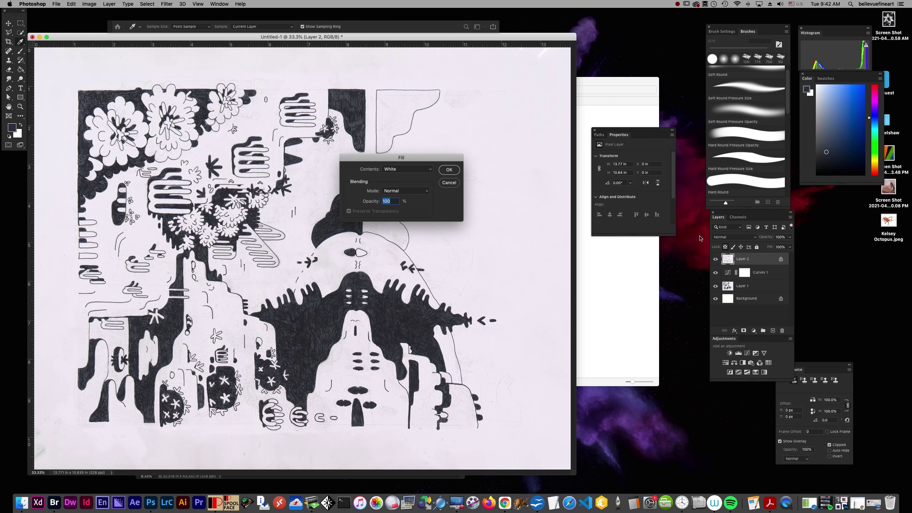
pyautogui.click(449, 170)
pyautogui.press('e')
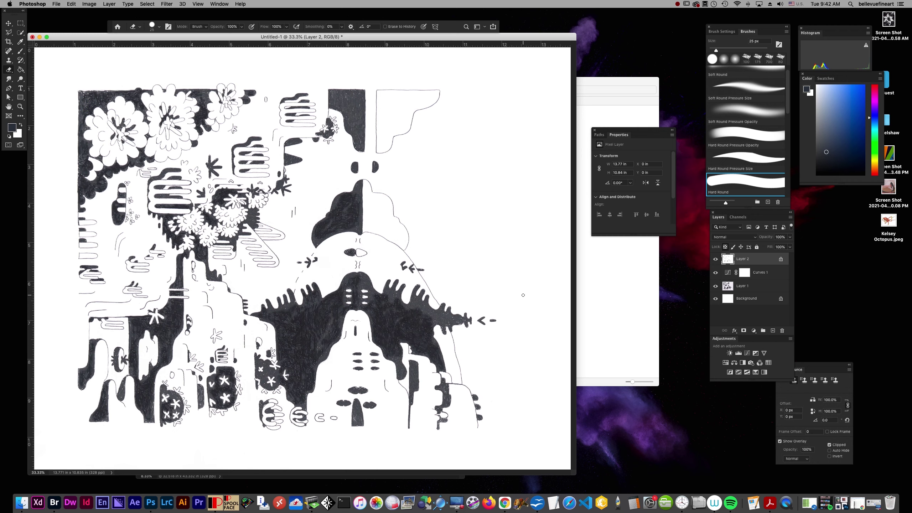
pyautogui.click(724, 247)
# - Erase white specks on Layer 2 over the small dark shapes in the drawing's lower-left area, using 9 px and 20 px eraser tips
pyautogui.press(']')
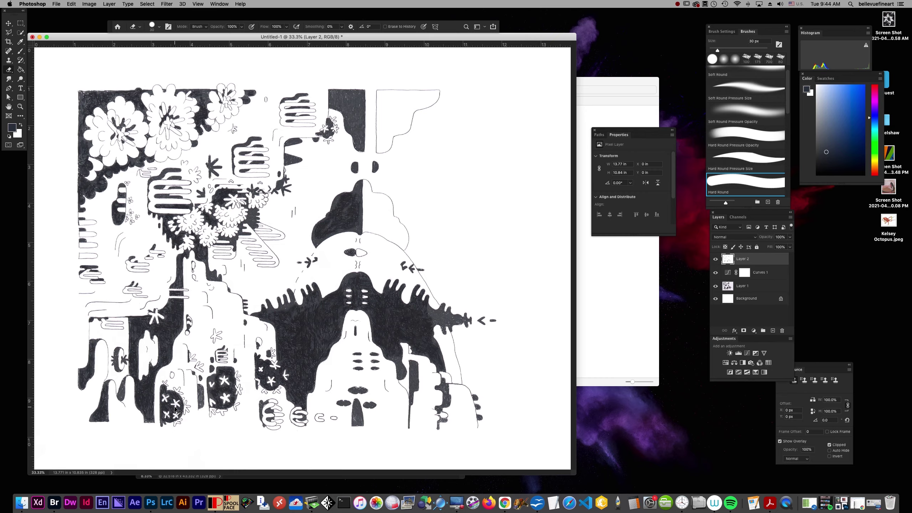
pyautogui.press('super+equal')
pyautogui.moveTo(418, 415); pyautogui.dragTo(458, 159)
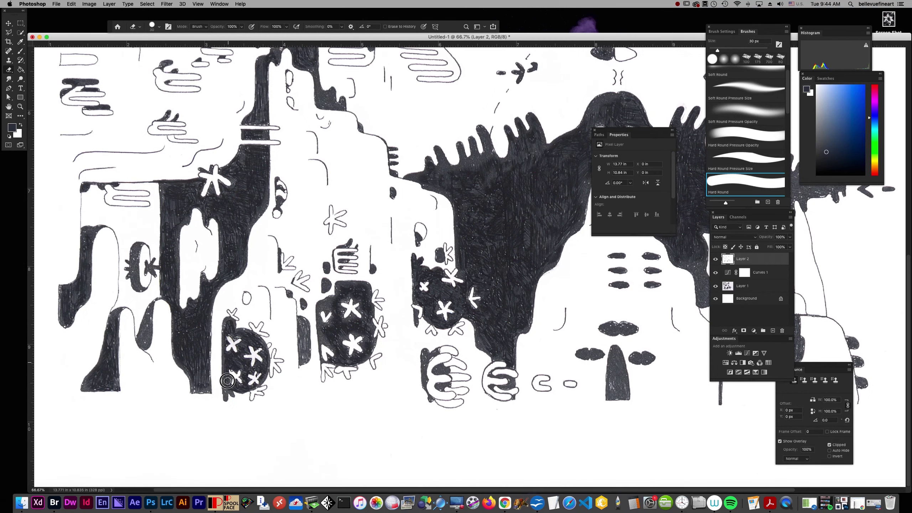
pyautogui.rightClick(225, 399)
pyautogui.press('Escape')
pyautogui.moveTo(301, 327); pyautogui.dragTo(301, 353)
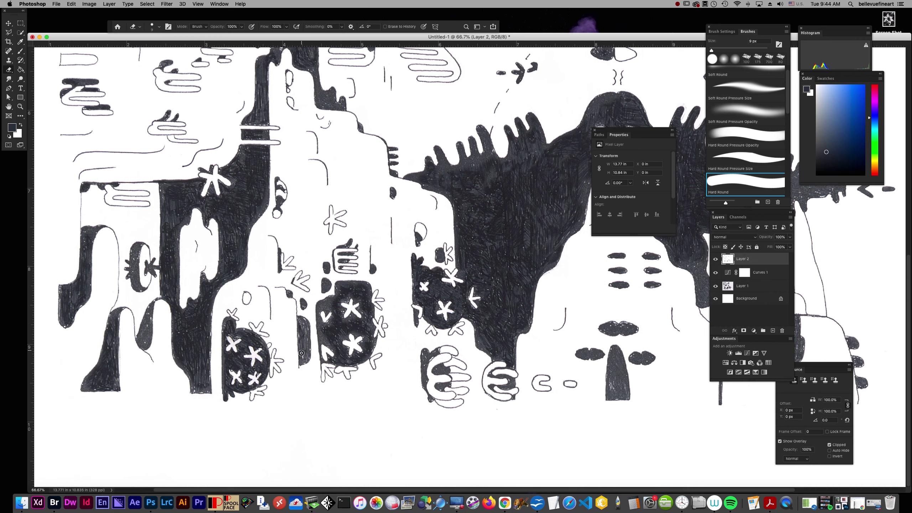
pyautogui.press(']')
pyautogui.moveTo(317, 322)
pyautogui.mouseDown()
pyautogui.moveTo(325, 305)
pyautogui.moveTo(319, 334)
pyautogui.moveTo(328, 338)
pyautogui.mouseUp()
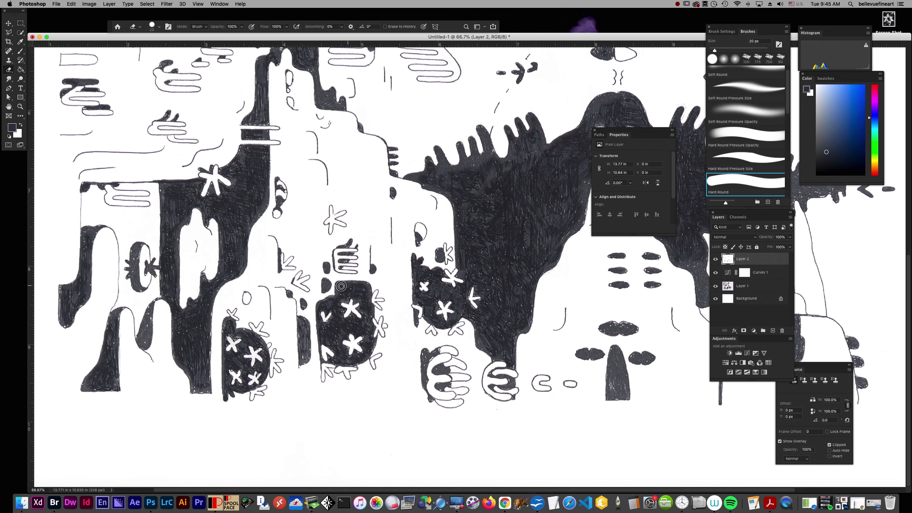
pyautogui.moveTo(339, 291)
pyautogui.mouseDown()
pyautogui.moveTo(345, 285)
pyautogui.moveTo(334, 303)
pyautogui.moveTo(323, 304)
pyautogui.moveTo(319, 333)
pyautogui.mouseUp()
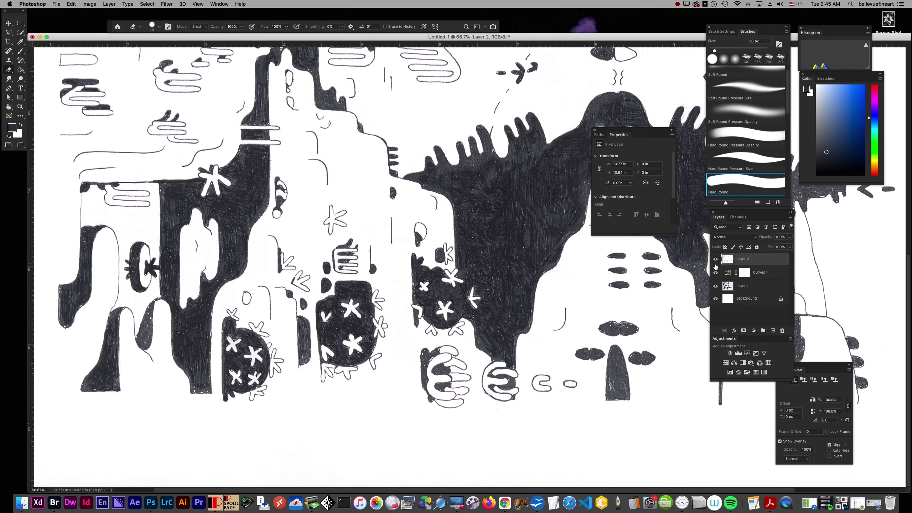
# - Hide Layer 2, select Curves 1, and examine the paper's color values with the Eyedropper and the Info readout
pyautogui.moveTo(722, 263); pyautogui.dragTo(754, 294)
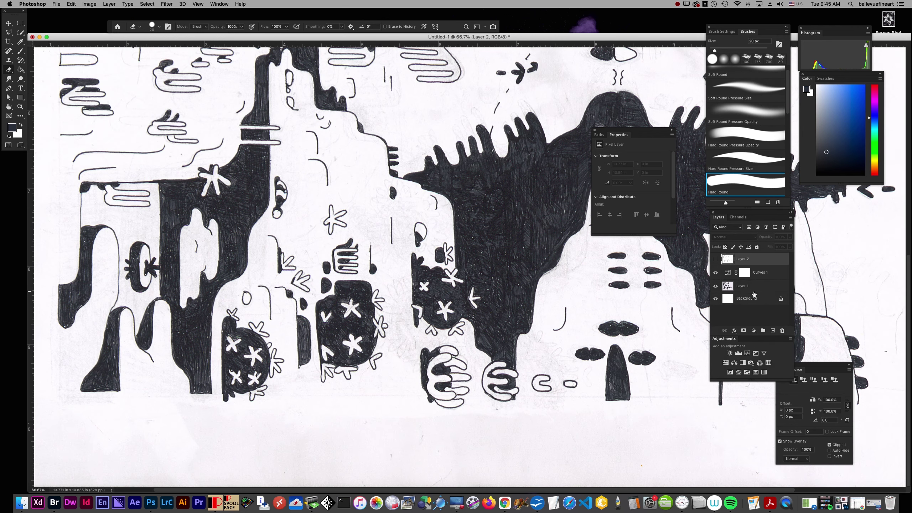
pyautogui.click(764, 272)
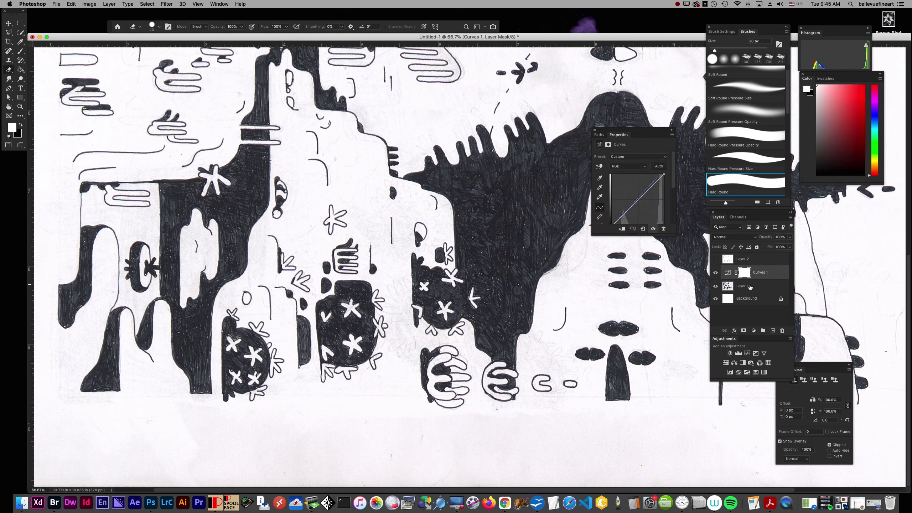
pyautogui.press('i')
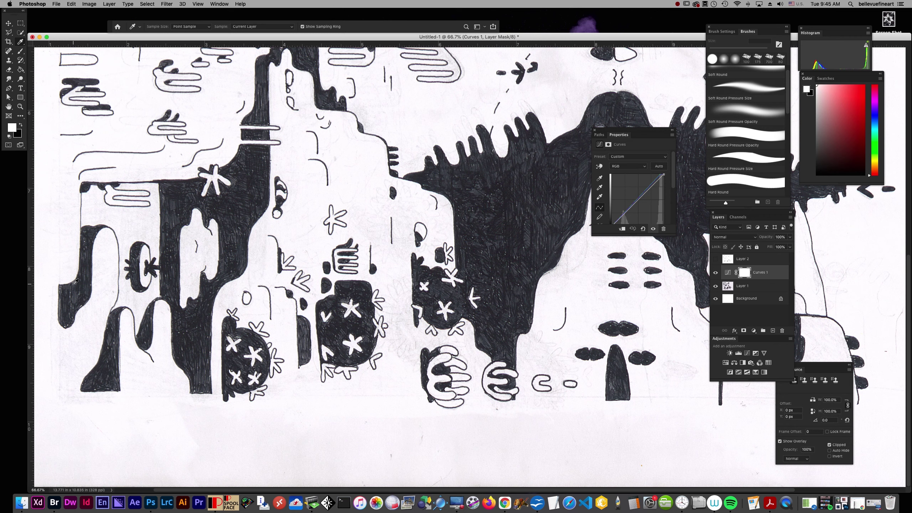
pyautogui.press('F8')
pyautogui.moveTo(340, 291); pyautogui.dragTo(292, 230)
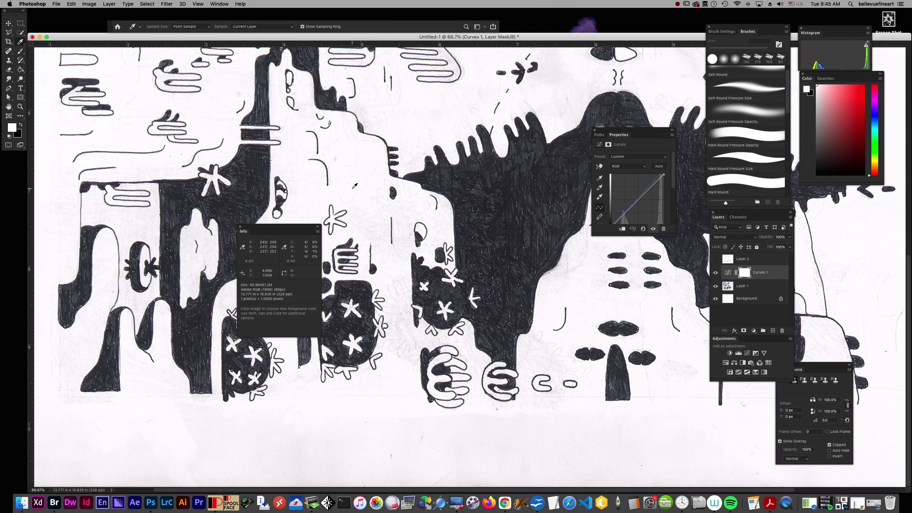
pyautogui.moveTo(284, 236); pyautogui.dragTo(254, 370)
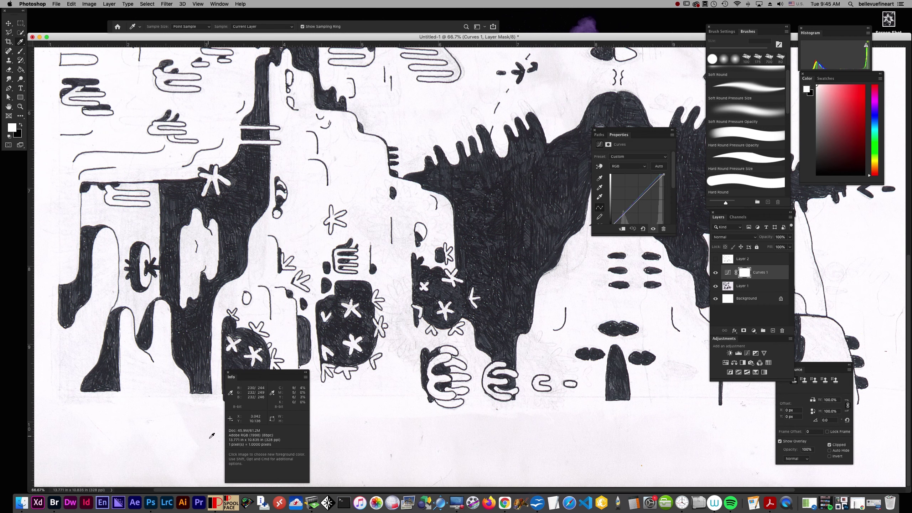
pyautogui.hscroll(5, 520, 431)
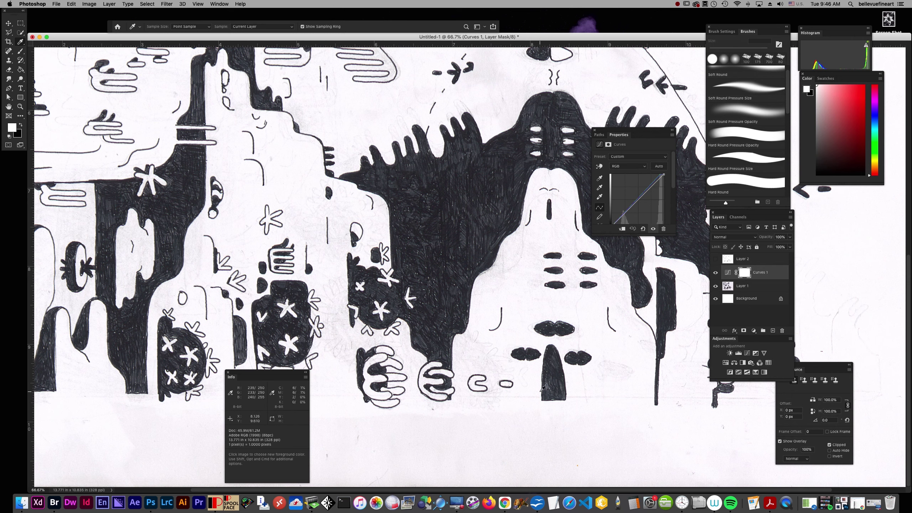
# - Select Layer 1 and toggle the Curves 1 adjustment off and on to compare the paper's color values
pyautogui.click(747, 284)
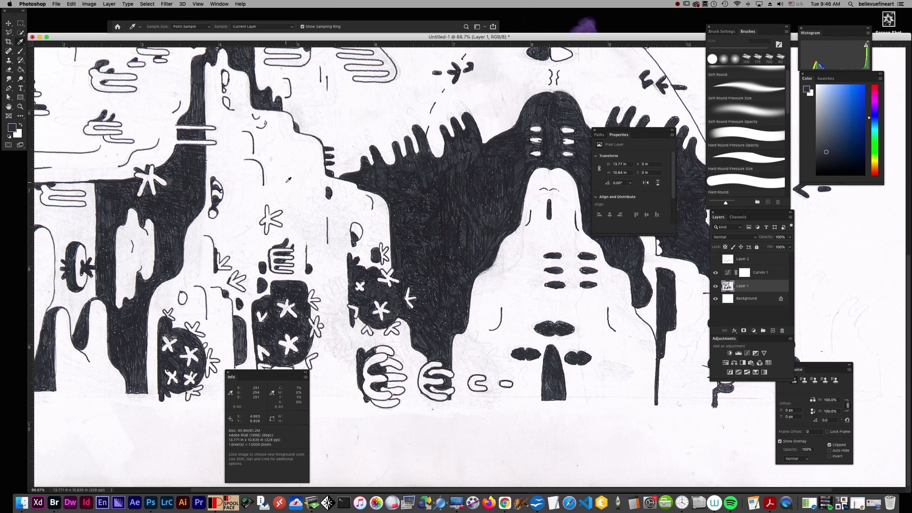
pyautogui.click(716, 272)
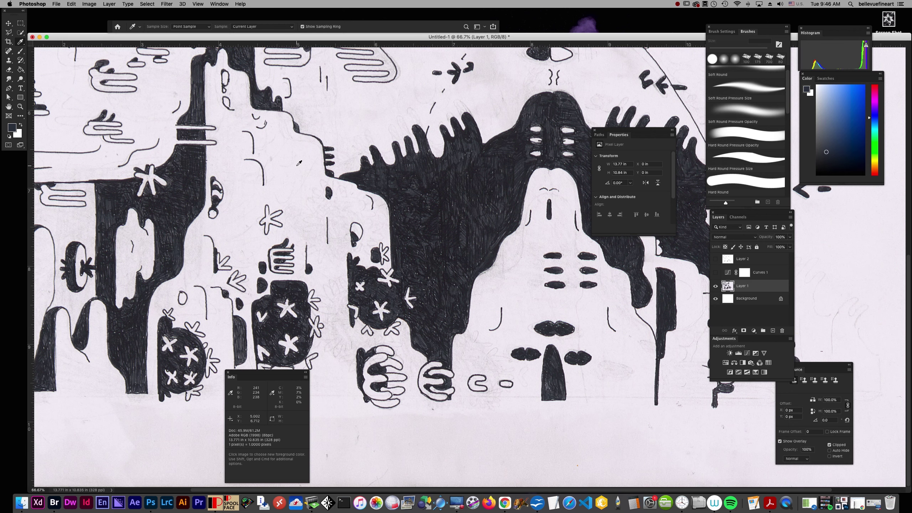
pyautogui.click(715, 272)
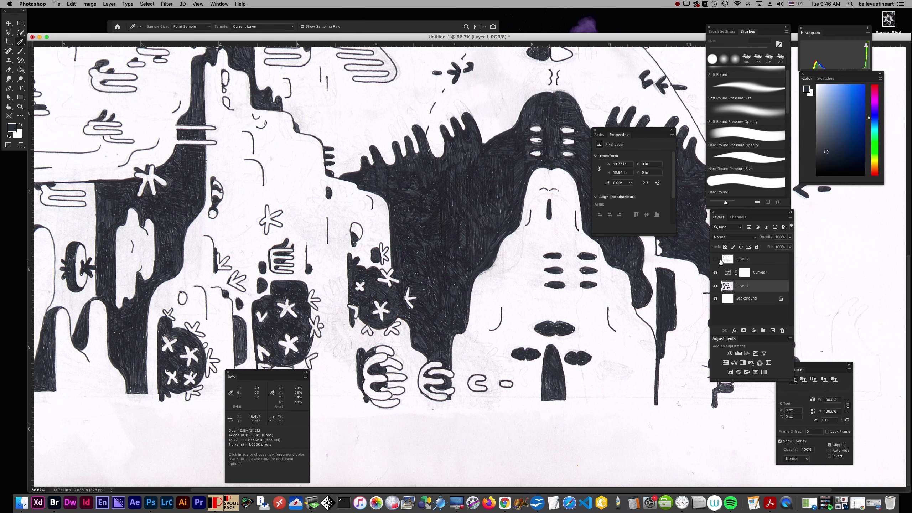
# - Show and select Layer 2, and erase the white specks over the dark half-dome above the central mountain with a 45 px eraser
pyautogui.click(716, 260)
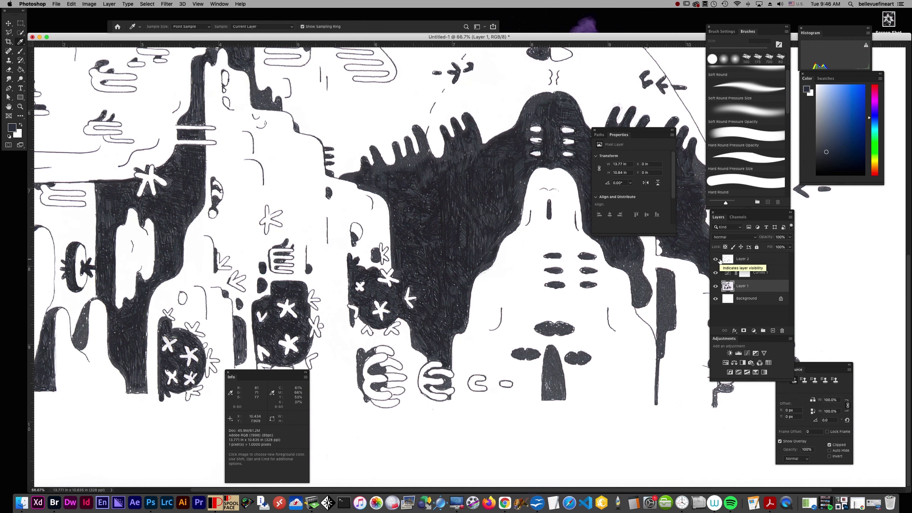
pyautogui.click(757, 261)
pyautogui.moveTo(383, 314); pyautogui.dragTo(339, 430)
pyautogui.press('e')
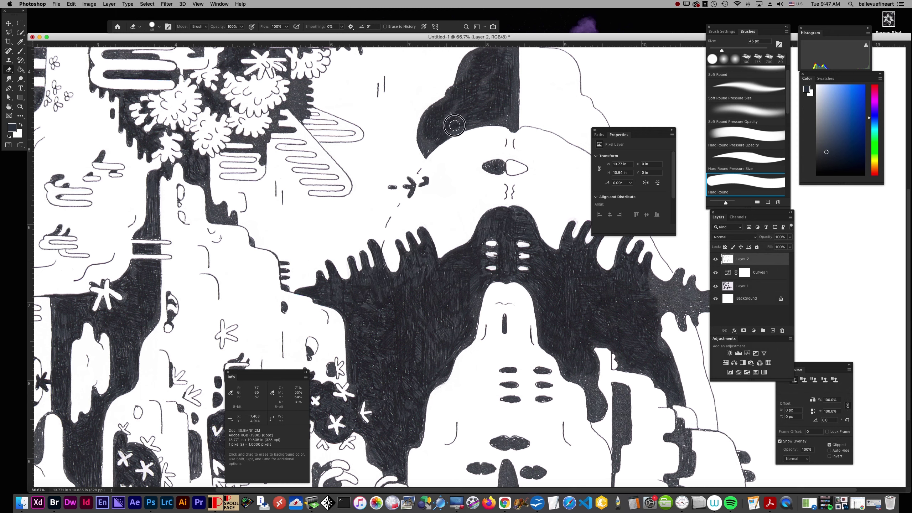
pyautogui.moveTo(427, 109); pyautogui.dragTo(464, 76)
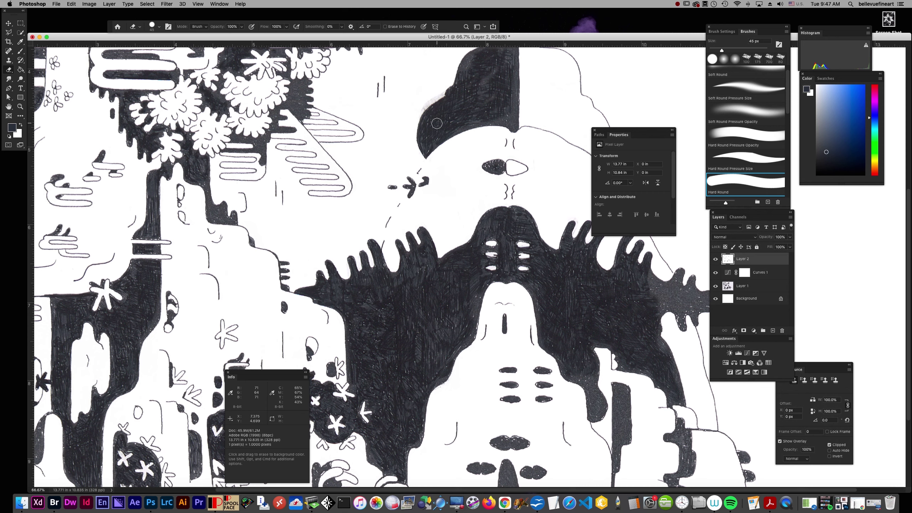
pyautogui.moveTo(436, 123)
pyautogui.mouseDown()
pyautogui.moveTo(452, 101)
pyautogui.moveTo(427, 125)
pyautogui.moveTo(432, 110)
pyautogui.moveTo(453, 94)
pyautogui.moveTo(423, 149)
pyautogui.moveTo(477, 119)
pyautogui.moveTo(511, 110)
pyautogui.moveTo(513, 124)
pyautogui.moveTo(511, 88)
pyautogui.moveTo(489, 77)
pyautogui.moveTo(507, 109)
pyautogui.mouseUp()
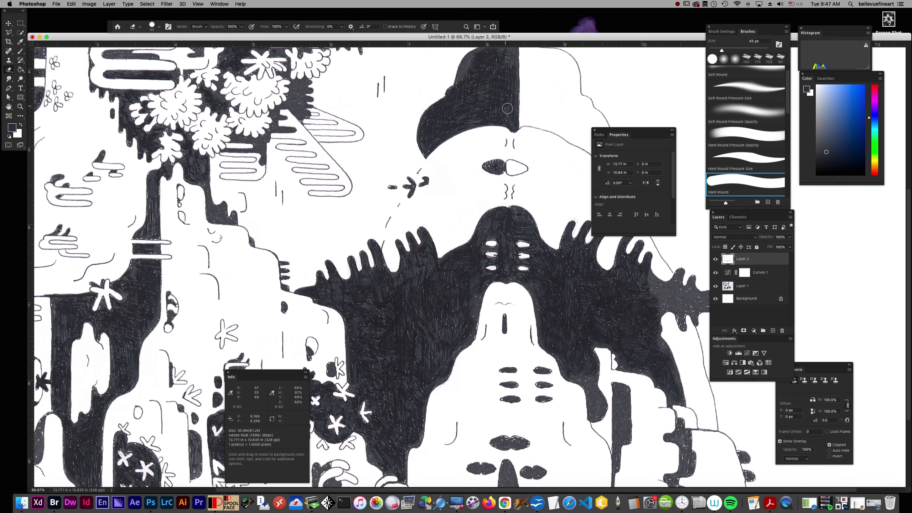
# - Erase white specks on Layer 2 over the dark shapes along the drawing's top and around the clustered flowers with a 30 px eraser
pyautogui.scroll(10, 507, 109)
pyautogui.moveTo(442, 273)
pyautogui.mouseDown()
pyautogui.moveTo(484, 244)
pyautogui.moveTo(477, 248)
pyautogui.mouseUp()
pyautogui.moveTo(480, 123)
pyautogui.mouseDown()
pyautogui.moveTo(463, 144)
pyautogui.moveTo(453, 104)
pyautogui.moveTo(481, 170)
pyautogui.moveTo(485, 122)
pyautogui.moveTo(456, 97)
pyautogui.moveTo(455, 110)
pyautogui.moveTo(426, 70)
pyautogui.moveTo(490, 65)
pyautogui.moveTo(485, 136)
pyautogui.moveTo(475, 81)
pyautogui.moveTo(435, 82)
pyautogui.moveTo(433, 69)
pyautogui.mouseUp()
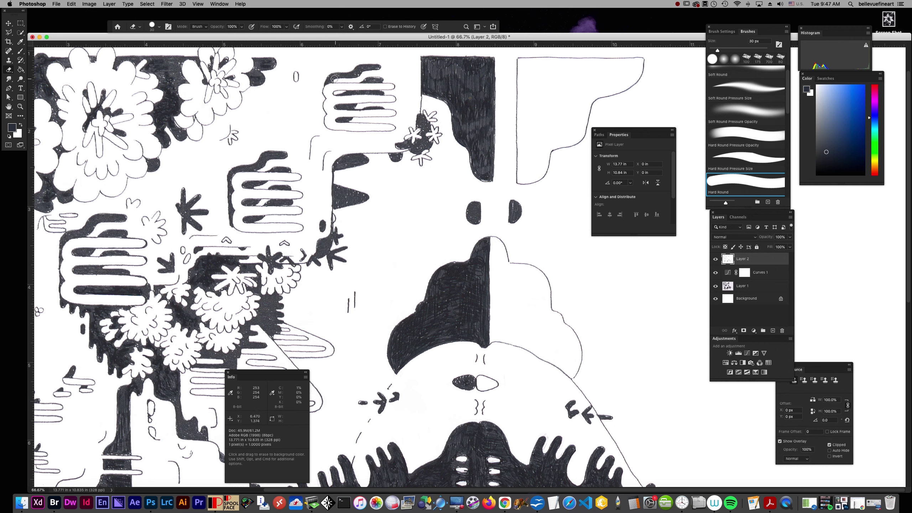
pyautogui.moveTo(334, 78)
pyautogui.mouseDown()
pyautogui.moveTo(366, 68)
pyautogui.moveTo(385, 85)
pyautogui.moveTo(381, 93)
pyautogui.mouseUp()
pyautogui.moveTo(263, 64)
pyautogui.mouseDown()
pyautogui.moveTo(254, 81)
pyautogui.moveTo(253, 70)
pyautogui.mouseUp()
pyautogui.moveTo(174, 83)
pyautogui.mouseDown()
pyautogui.moveTo(181, 59)
pyautogui.moveTo(163, 81)
pyautogui.moveTo(158, 72)
pyautogui.moveTo(186, 60)
pyautogui.moveTo(124, 63)
pyautogui.mouseUp()
pyautogui.moveTo(265, 321)
pyautogui.mouseDown()
pyautogui.moveTo(273, 329)
pyautogui.moveTo(278, 302)
pyautogui.moveTo(262, 294)
pyautogui.moveTo(259, 320)
pyautogui.moveTo(270, 332)
pyautogui.moveTo(256, 323)
pyautogui.moveTo(248, 341)
pyautogui.moveTo(264, 348)
pyautogui.moveTo(237, 354)
pyautogui.moveTo(231, 366)
pyautogui.moveTo(195, 368)
pyautogui.moveTo(230, 366)
pyautogui.moveTo(225, 356)
pyautogui.moveTo(200, 359)
pyautogui.moveTo(202, 345)
pyautogui.moveTo(219, 353)
pyautogui.moveTo(206, 328)
pyautogui.moveTo(172, 305)
pyautogui.moveTo(190, 303)
pyautogui.moveTo(195, 285)
pyautogui.moveTo(223, 289)
pyautogui.mouseUp()
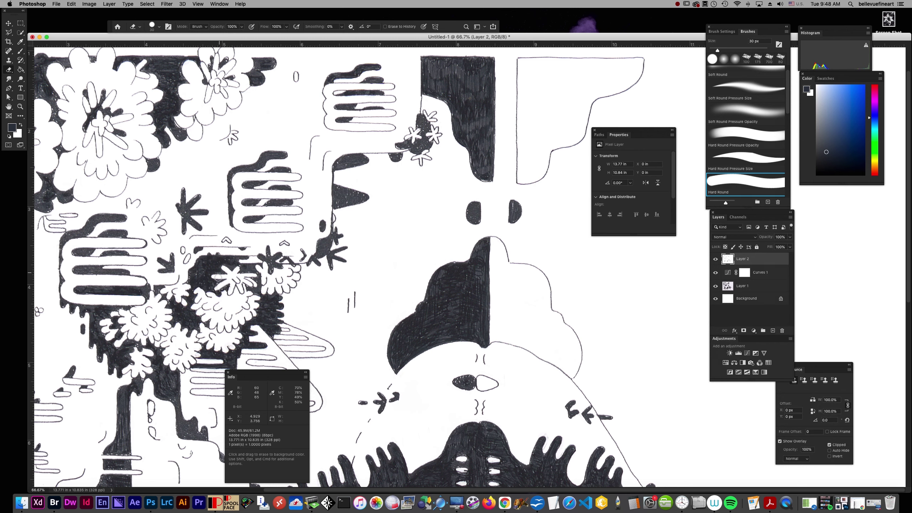
# - Erase white specks on Layer 2 over the large striped shape and the dark background of the upper-left flowers with a 30 px eraser
pyautogui.moveTo(76, 270); pyautogui.dragTo(133, 266)
pyautogui.moveTo(80, 252)
pyautogui.mouseDown()
pyautogui.moveTo(94, 251)
pyautogui.moveTo(61, 254)
pyautogui.moveTo(115, 217)
pyautogui.moveTo(90, 221)
pyautogui.mouseUp()
pyautogui.scroll(4, 179, 251)
pyautogui.hscroll(-10, 180, 252)
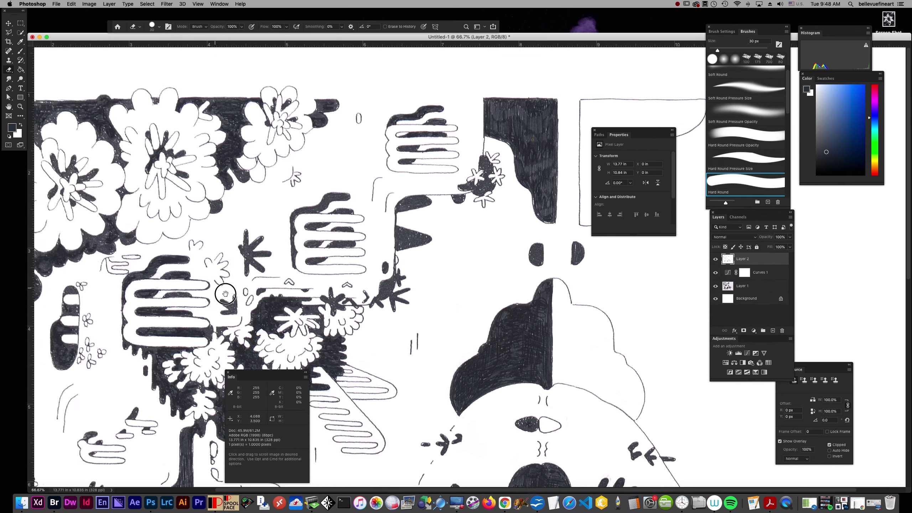
pyautogui.moveTo(228, 281)
pyautogui.mouseDown()
pyautogui.moveTo(225, 273)
pyautogui.moveTo(248, 278)
pyautogui.moveTo(244, 268)
pyautogui.moveTo(268, 270)
pyautogui.moveTo(246, 252)
pyautogui.moveTo(257, 248)
pyautogui.mouseUp()
pyautogui.moveTo(203, 207)
pyautogui.mouseDown()
pyautogui.moveTo(213, 192)
pyautogui.moveTo(194, 194)
pyautogui.moveTo(199, 214)
pyautogui.moveTo(239, 236)
pyautogui.moveTo(219, 212)
pyautogui.moveTo(244, 204)
pyautogui.mouseUp()
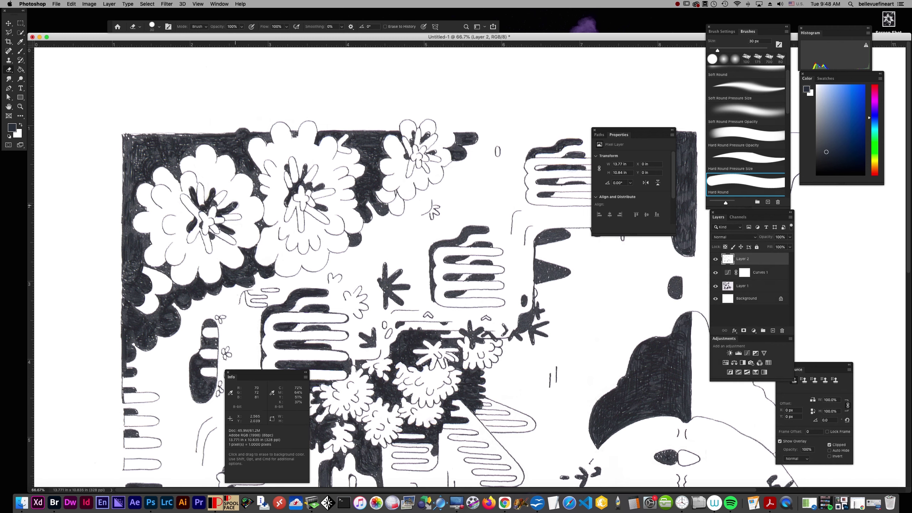
pyautogui.moveTo(168, 161)
pyautogui.mouseDown()
pyautogui.moveTo(177, 168)
pyautogui.moveTo(198, 143)
pyautogui.moveTo(158, 149)
pyautogui.moveTo(153, 138)
pyautogui.moveTo(132, 151)
pyautogui.moveTo(128, 214)
pyautogui.moveTo(139, 209)
pyautogui.moveTo(128, 226)
pyautogui.moveTo(140, 258)
pyautogui.moveTo(152, 237)
pyautogui.moveTo(140, 267)
pyautogui.moveTo(176, 279)
pyautogui.mouseUp()
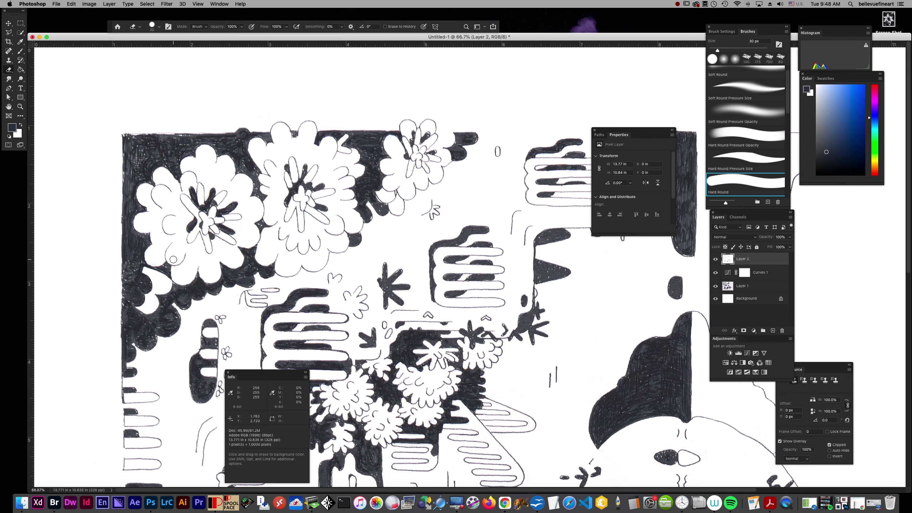
# - Erase the remaining specks on Layer 2 along the dark scalloped edge beneath the upper-left flowers, using 20 px and 10 px eraser tips
pyautogui.press('super+equal')
pyautogui.moveTo(173, 259); pyautogui.dragTo(435, 344)
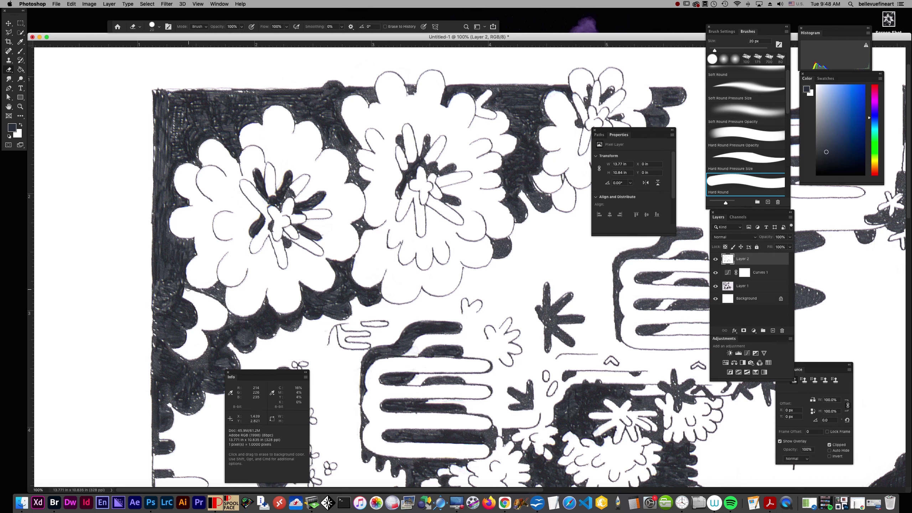
pyautogui.moveTo(187, 286); pyautogui.dragTo(224, 293)
pyautogui.moveTo(232, 332)
pyautogui.mouseDown()
pyautogui.moveTo(229, 317)
pyautogui.moveTo(207, 333)
pyautogui.moveTo(201, 361)
pyautogui.moveTo(214, 347)
pyautogui.moveTo(209, 355)
pyautogui.mouseUp()
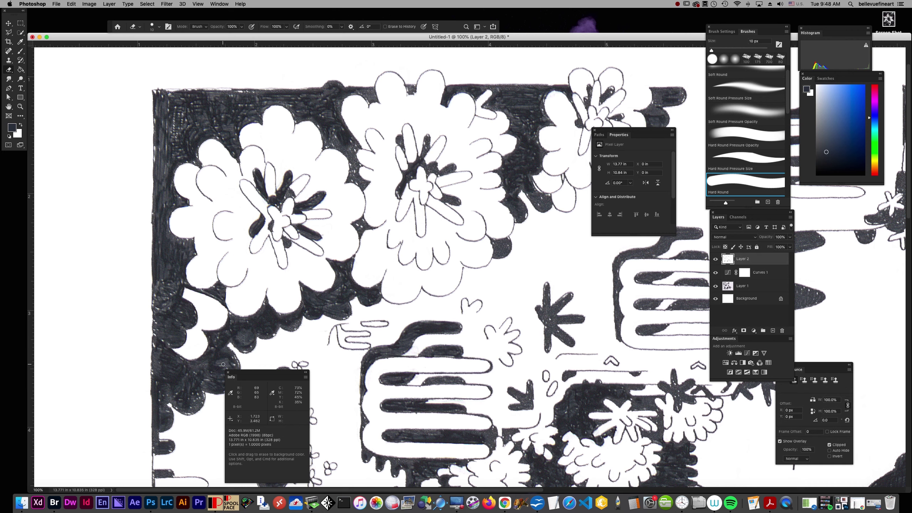
pyautogui.press(']')
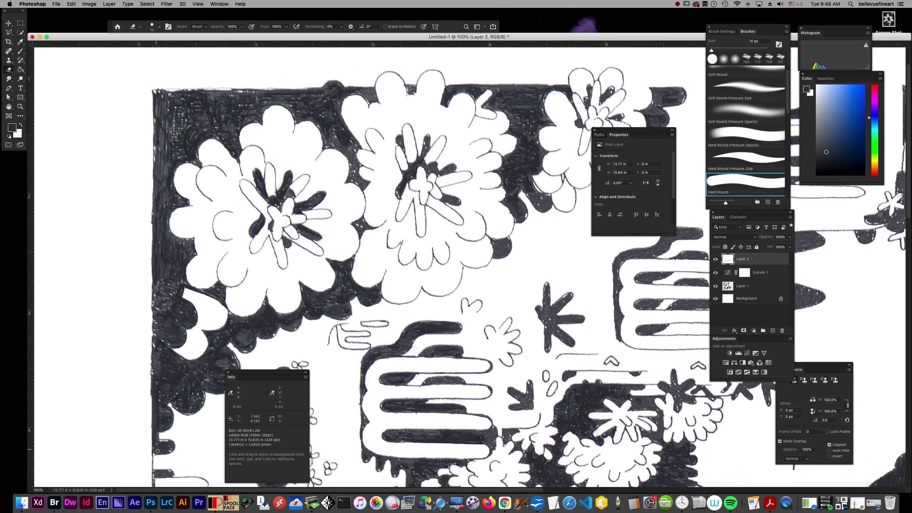
pyautogui.moveTo(244, 330)
pyautogui.mouseDown()
pyautogui.moveTo(251, 352)
pyautogui.moveTo(226, 341)
pyautogui.moveTo(232, 362)
pyautogui.moveTo(278, 326)
pyautogui.moveTo(298, 323)
pyautogui.moveTo(277, 315)
pyautogui.moveTo(312, 294)
pyautogui.mouseUp()
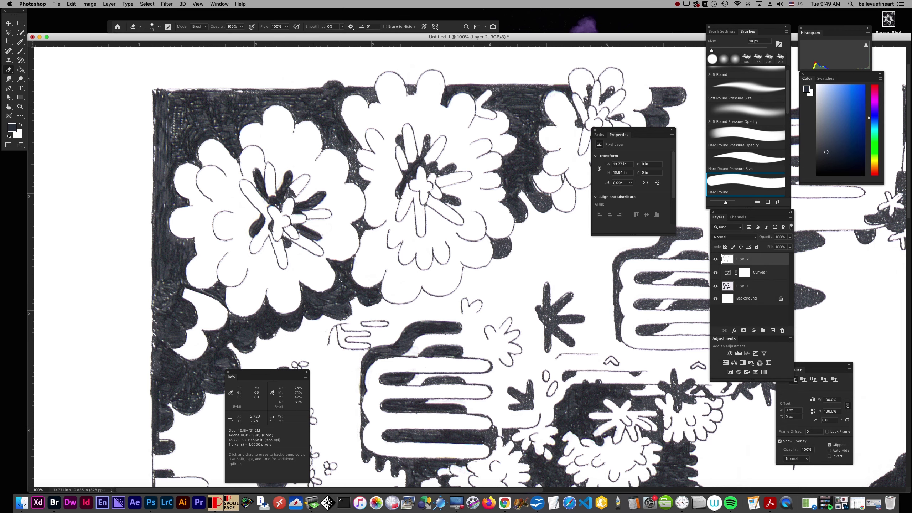
# - Erase white specks on Layer 2 over the dark oval and the small dark shapes along the drawing's left edge with a 10 px eraser
pyautogui.moveTo(516, 434); pyautogui.dragTo(480, 283)
pyautogui.moveTo(403, 229)
pyautogui.mouseDown()
pyautogui.moveTo(418, 229)
pyautogui.moveTo(437, 262)
pyautogui.moveTo(414, 259)
pyautogui.moveTo(350, 288)
pyautogui.moveTo(423, 279)
pyautogui.mouseUp()
pyautogui.moveTo(254, 305)
pyautogui.mouseDown()
pyautogui.moveTo(223, 320)
pyautogui.moveTo(246, 328)
pyautogui.moveTo(235, 333)
pyautogui.moveTo(246, 311)
pyautogui.moveTo(234, 290)
pyautogui.moveTo(223, 308)
pyautogui.moveTo(224, 276)
pyautogui.moveTo(231, 270)
pyautogui.moveTo(234, 283)
pyautogui.moveTo(256, 283)
pyautogui.moveTo(254, 221)
pyautogui.moveTo(238, 254)
pyautogui.mouseUp()
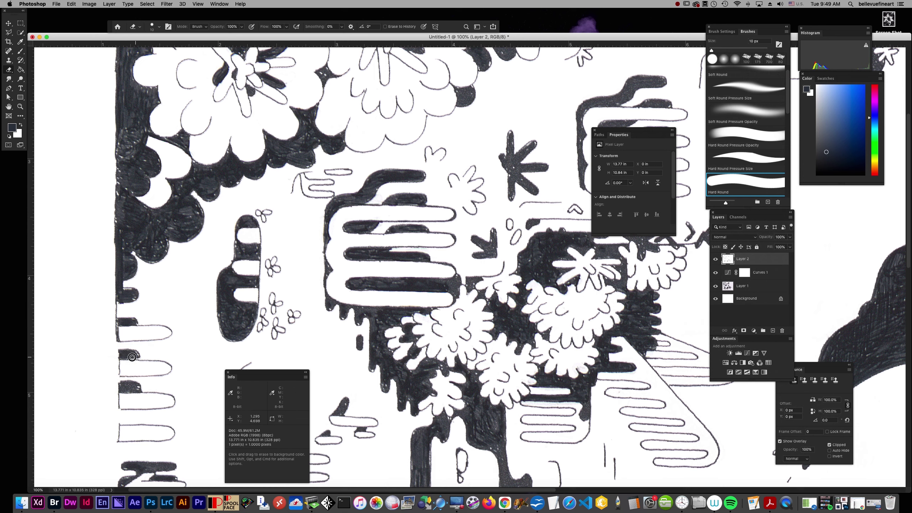
pyautogui.moveTo(131, 390); pyautogui.dragTo(129, 383)
# - Erase Layer 2 along the thin ink lines and small cloud shapes on the drawing's left side with a 7 px eraser
pyautogui.moveTo(356, 407)
pyautogui.mouseDown()
pyautogui.moveTo(402, 287)
pyautogui.moveTo(423, 192)
pyautogui.mouseUp()
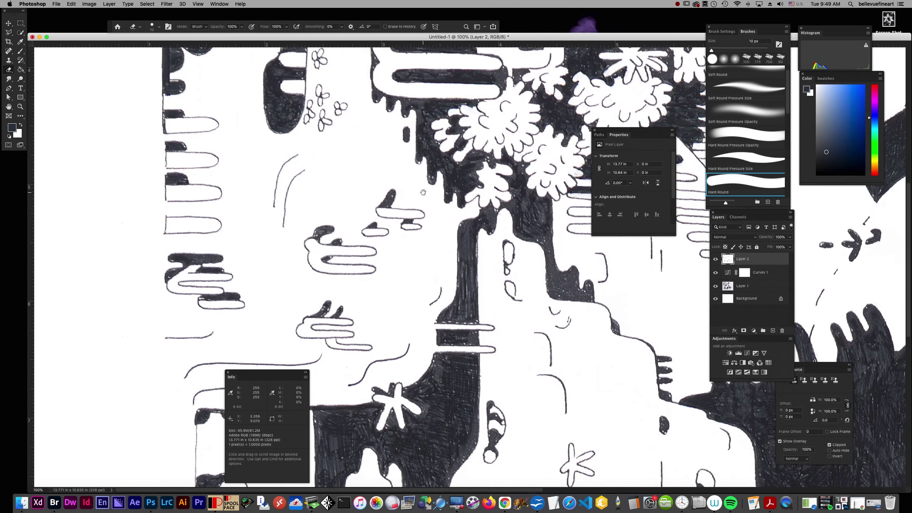
pyautogui.moveTo(190, 260); pyautogui.dragTo(205, 259)
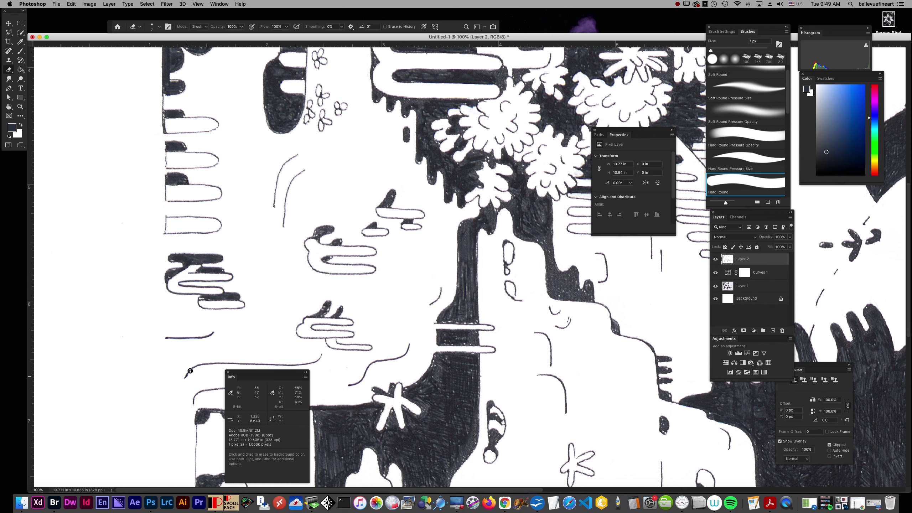
pyautogui.moveTo(314, 328)
pyautogui.mouseDown()
pyautogui.moveTo(352, 337)
pyautogui.moveTo(304, 338)
pyautogui.moveTo(303, 323)
pyautogui.moveTo(330, 305)
pyautogui.mouseUp()
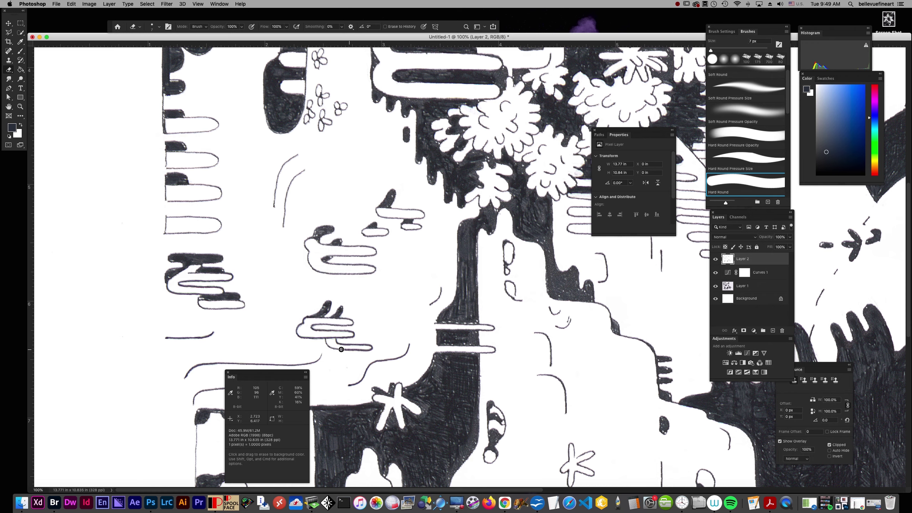
pyautogui.moveTo(543, 432); pyautogui.dragTo(413, 415)
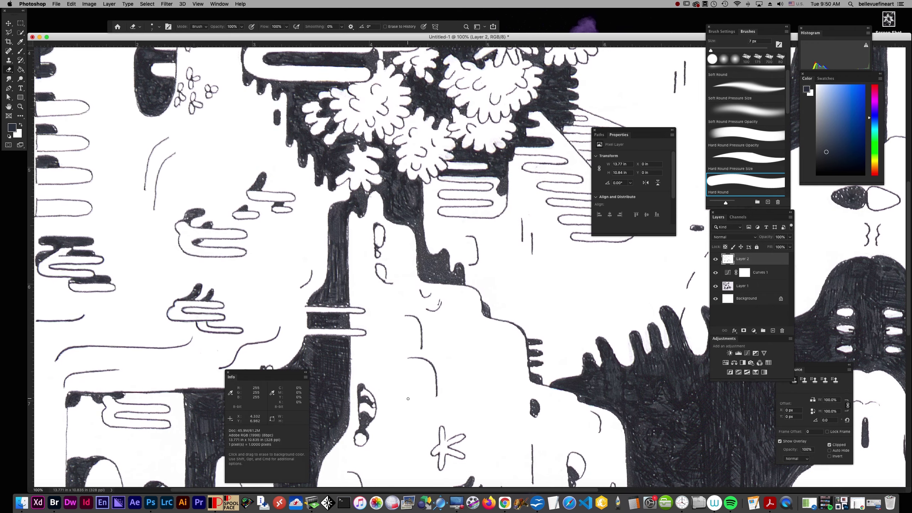
pyautogui.moveTo(187, 214); pyautogui.dragTo(201, 206)
# - Erase white specks on Layer 2 over the dark tree trunk and neighbouring small shapes, using 20 px and 9 px eraser tips
pyautogui.press(']')
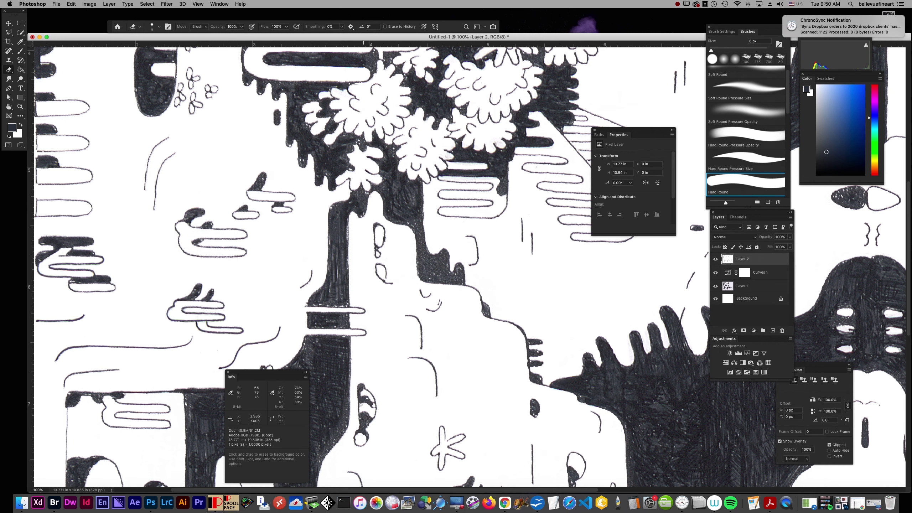
pyautogui.press(']')
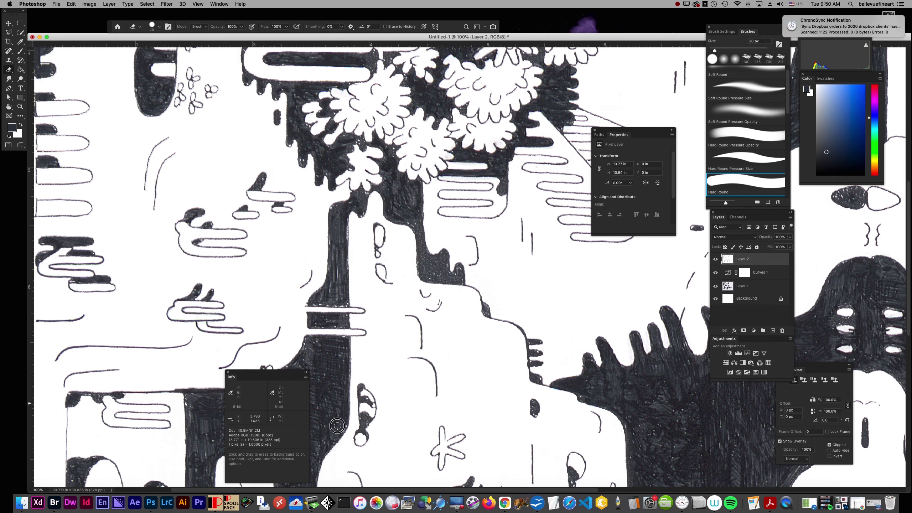
pyautogui.moveTo(365, 422); pyautogui.dragTo(366, 428)
pyautogui.press('[')
pyautogui.press('[')
pyautogui.press('[')
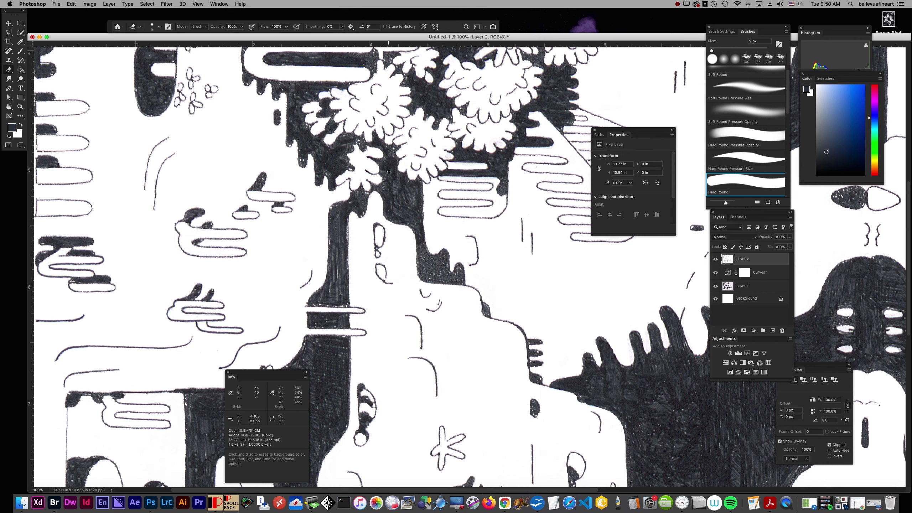
pyautogui.press(']')
pyautogui.press(']')
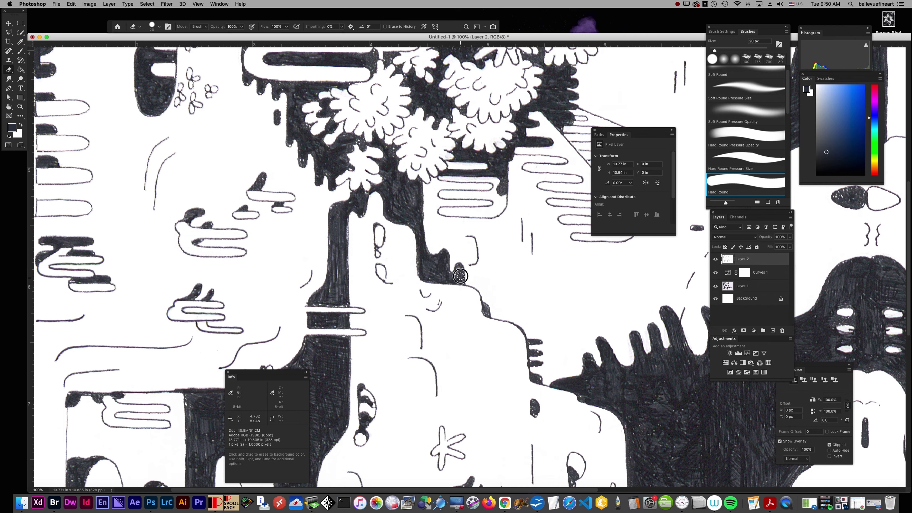
# - Erase white specks on Layer 2 over the central mountain's dark details and the dark shapes to its right, using 20 px and 30 px eraser tips
pyautogui.press('super+minus')
pyautogui.press('super+minus')
pyautogui.press('super+minus')
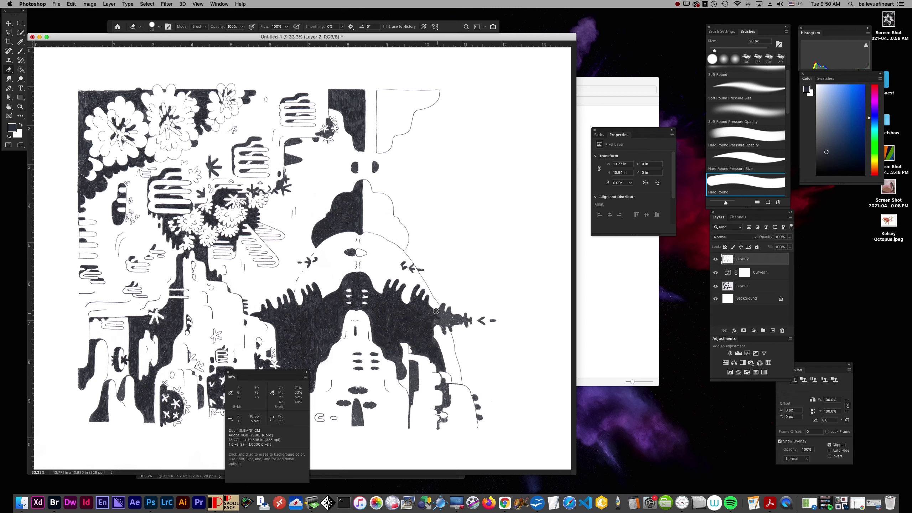
pyautogui.moveTo(436, 323); pyautogui.dragTo(442, 360)
pyautogui.press(']')
pyautogui.moveTo(355, 420)
pyautogui.mouseDown()
pyautogui.moveTo(355, 404)
pyautogui.moveTo(354, 424)
pyautogui.mouseUp()
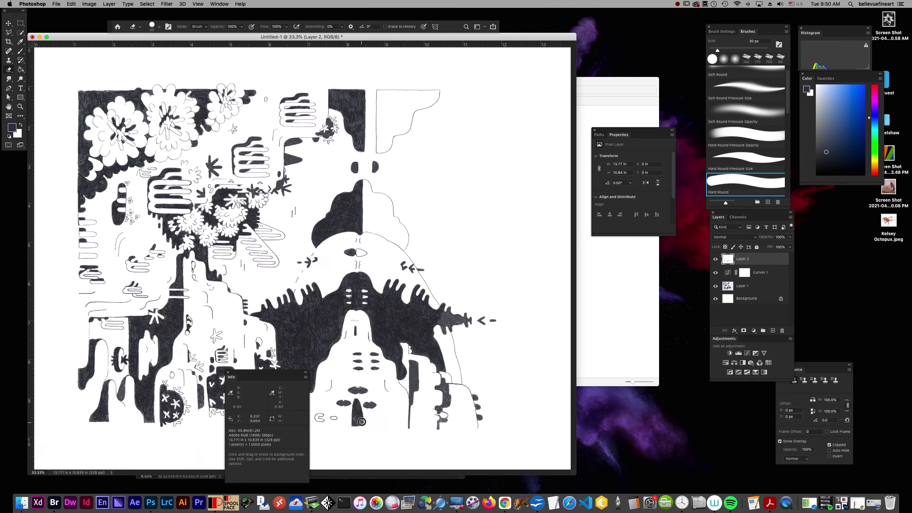
pyautogui.moveTo(353, 389)
pyautogui.mouseDown()
pyautogui.moveTo(363, 390)
pyautogui.moveTo(342, 402)
pyautogui.moveTo(376, 406)
pyautogui.mouseUp()
pyautogui.moveTo(414, 370)
pyautogui.mouseDown()
pyautogui.moveTo(411, 399)
pyautogui.moveTo(401, 366)
pyautogui.moveTo(404, 374)
pyautogui.mouseUp()
pyautogui.moveTo(439, 319)
pyautogui.mouseDown()
pyautogui.moveTo(447, 324)
pyautogui.moveTo(445, 312)
pyautogui.moveTo(470, 326)
pyautogui.moveTo(498, 320)
pyautogui.mouseUp()
pyautogui.moveTo(443, 376)
pyautogui.mouseDown()
pyautogui.moveTo(441, 422)
pyautogui.moveTo(461, 414)
pyautogui.mouseUp()
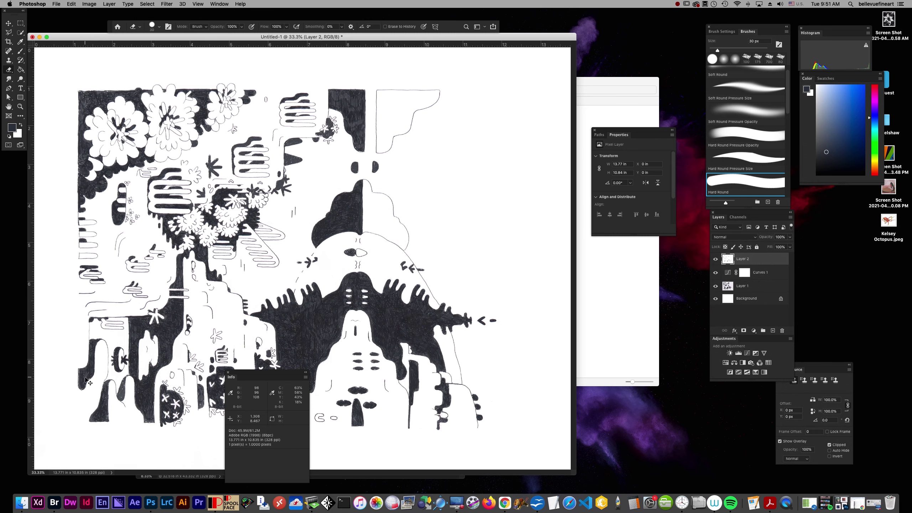
# - Reduce the view to 25% and rearrange the document window and Info readout so the whole drawing is unobstructed
pyautogui.press('super+minus')
pyautogui.moveTo(324, 40); pyautogui.dragTo(450, 101)
pyautogui.moveTo(222, 365); pyautogui.dragTo(41, 265)
pyautogui.moveTo(394, 101); pyautogui.dragTo(386, 119)
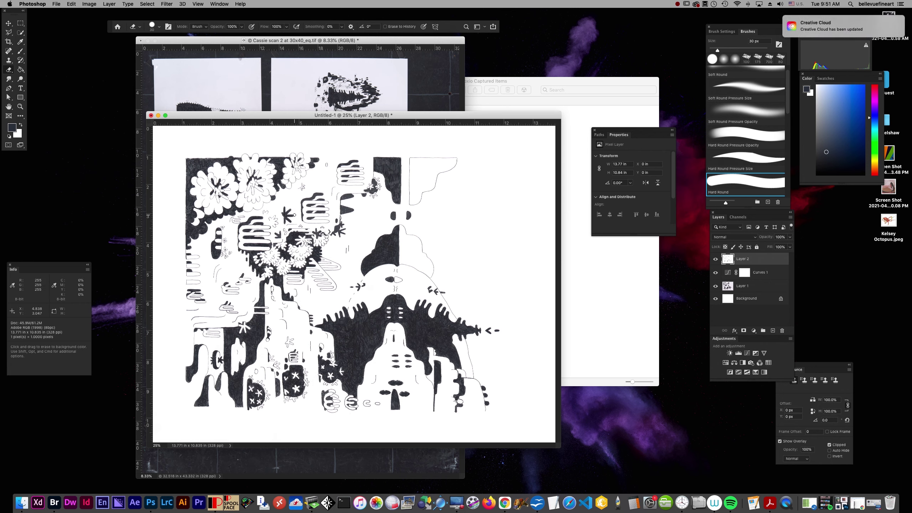
# - Add a Curves adjustment above Layer 1, set its black point by sampling the dark ink, and lower its opacity to 65%
pyautogui.click(757, 287)
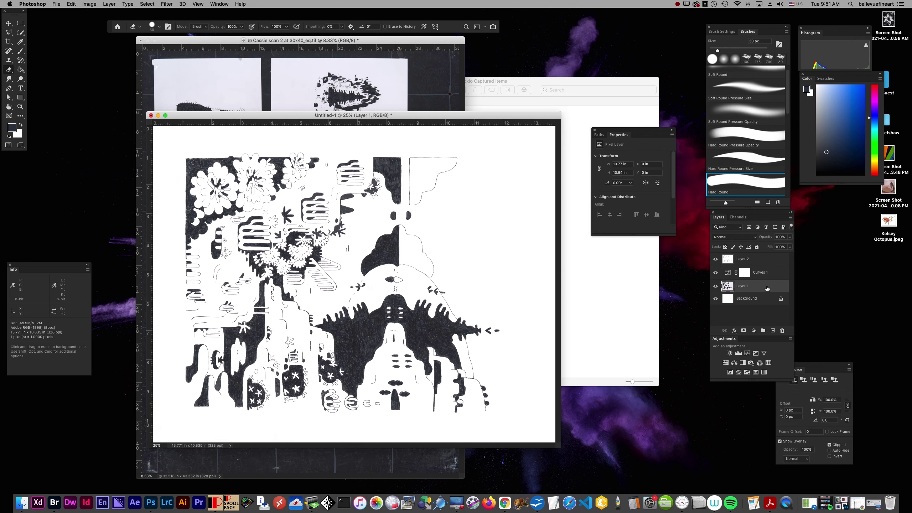
pyautogui.click(748, 353)
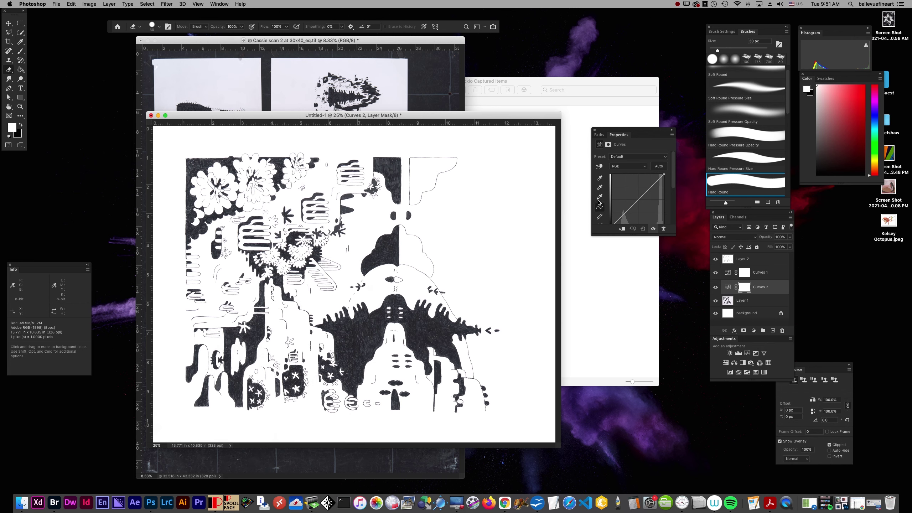
pyautogui.click(600, 178)
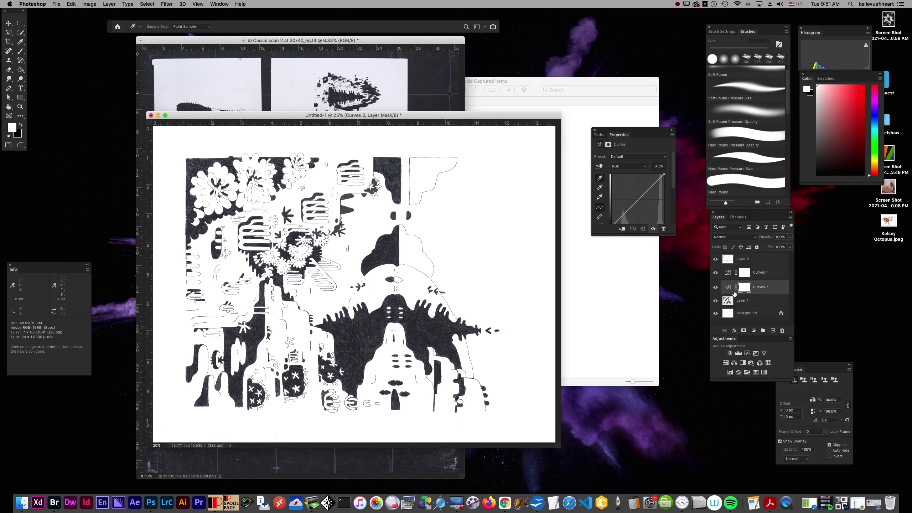
pyautogui.click(419, 335)
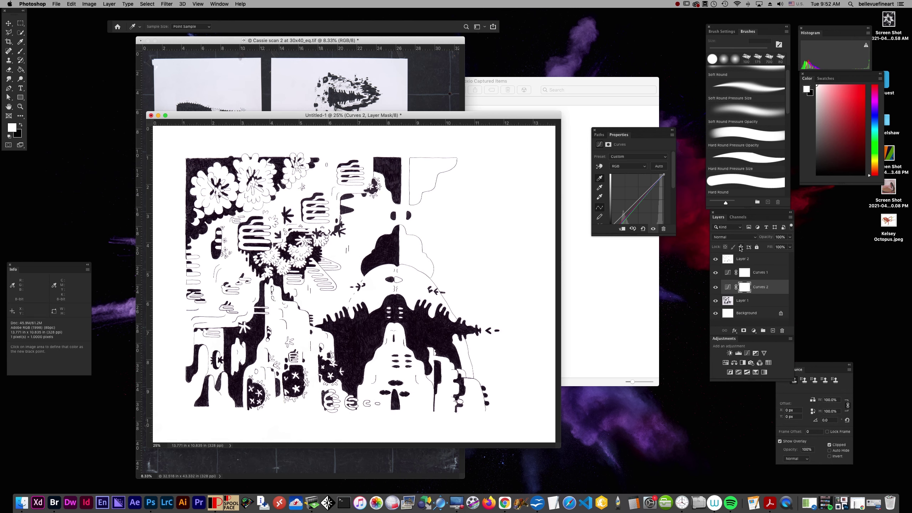
pyautogui.click(790, 237)
pyautogui.moveTo(785, 248); pyautogui.dragTo(778, 249)
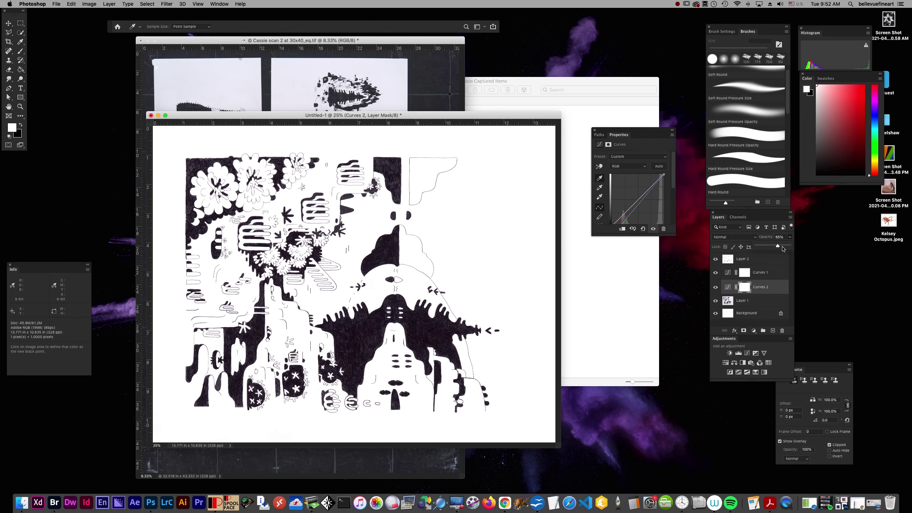
# - Select Layer 2 and toggle its visibility at 50% zoom to compare the drawing with and without the white paper layer
pyautogui.click(742, 258)
pyautogui.press('e')
pyautogui.press('x')
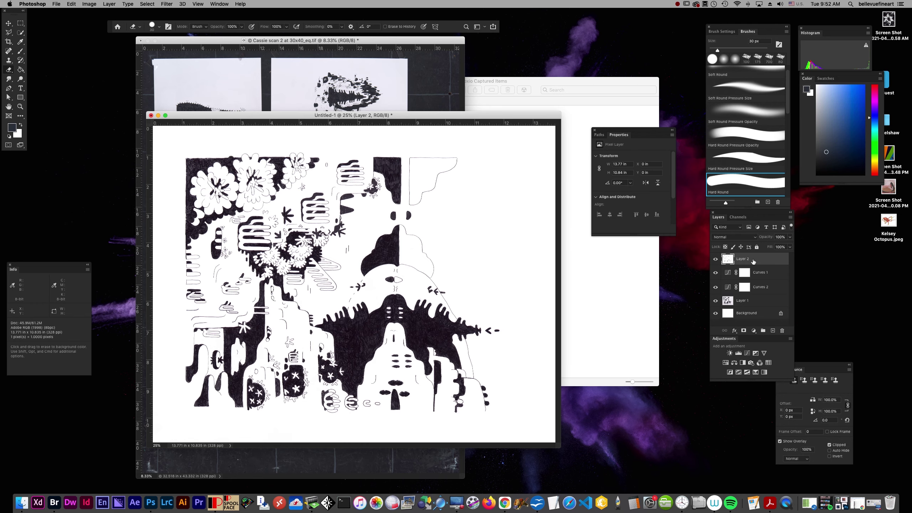
pyautogui.press('super+equal')
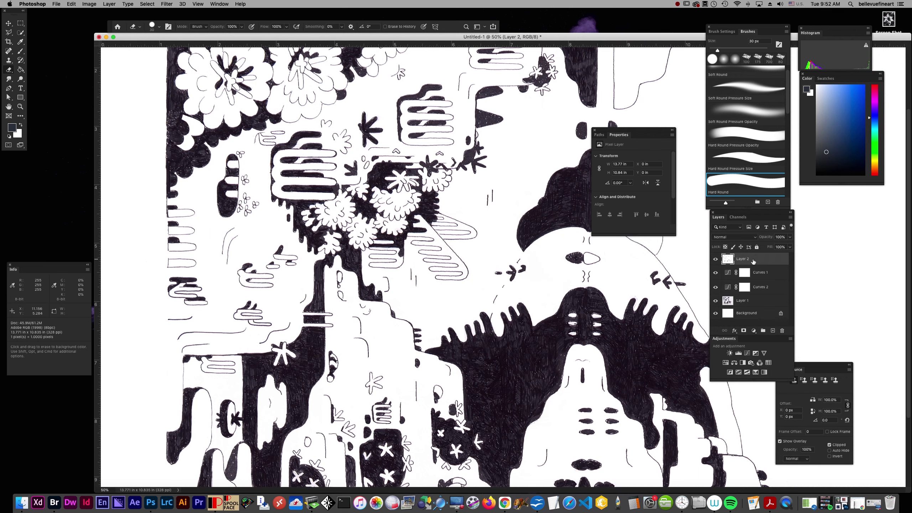
pyautogui.click(715, 260)
pyautogui.click(715, 260)
pyautogui.click(715, 261)
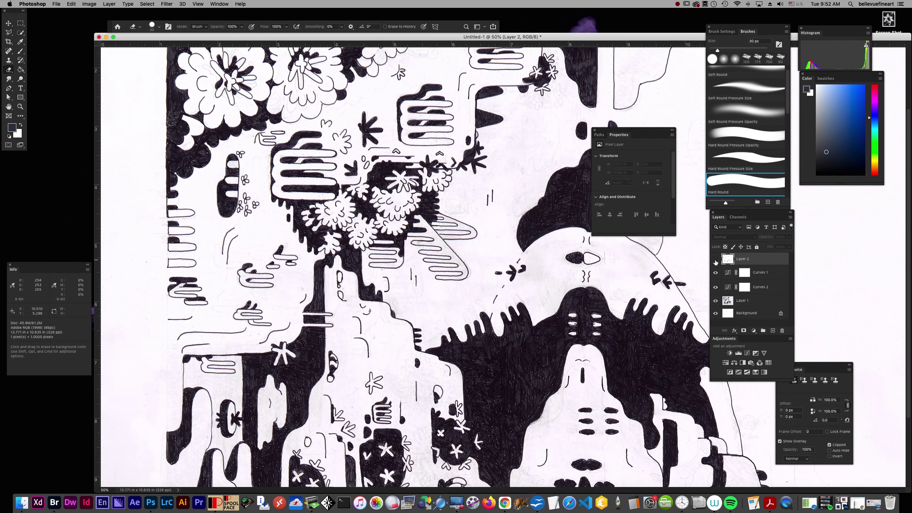
pyautogui.click(715, 261)
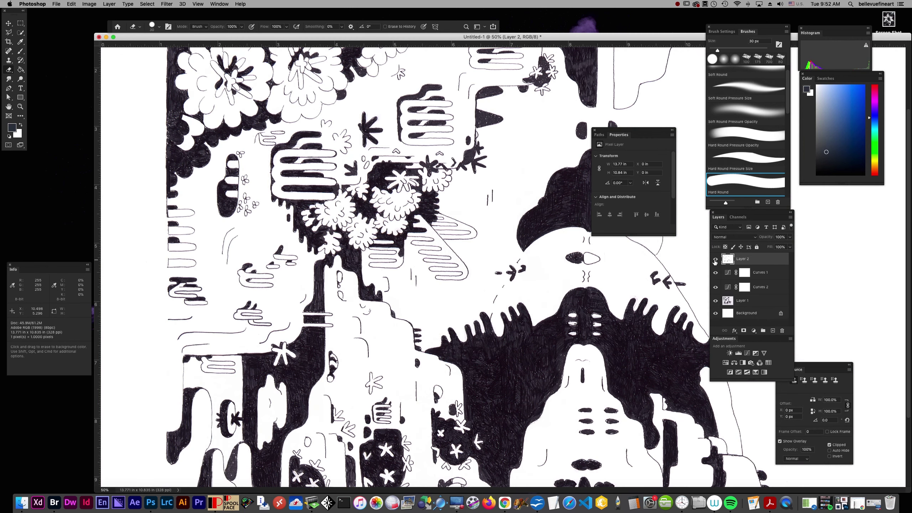
# - Toggle Layer 2's visibility to compare the drawing, and erase over the central flower cluster with a 9 px eraser tip
pyautogui.click(715, 261)
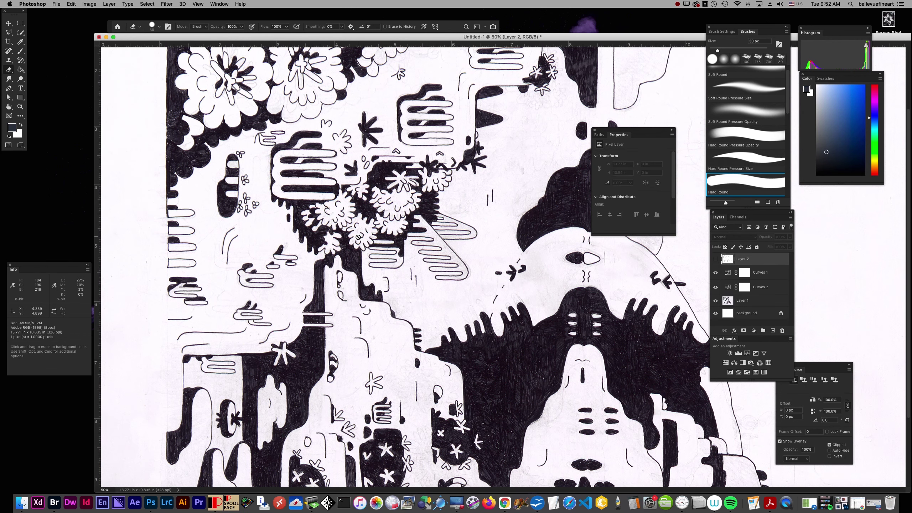
pyautogui.click(716, 261)
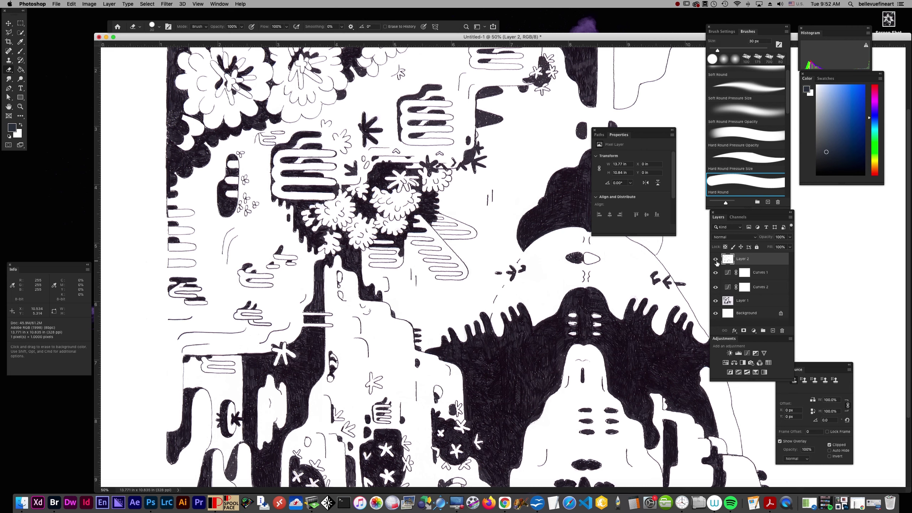
pyautogui.press('[')
pyautogui.press('[')
pyautogui.press('[')
pyautogui.press('[')
pyautogui.press('[')
pyautogui.moveTo(340, 215); pyautogui.dragTo(343, 212)
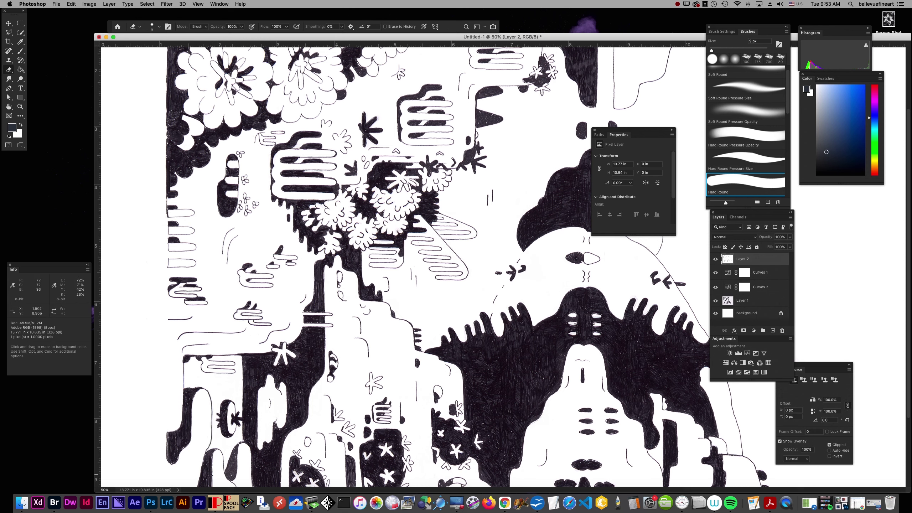
# - Try expanding a rectangular selection, about 0.68 by 1.13 in, around the striped marks at the drawing's left edge by 10 pixels
pyautogui.press('m')
pyautogui.moveTo(137, 236); pyautogui.dragTo(188, 303)
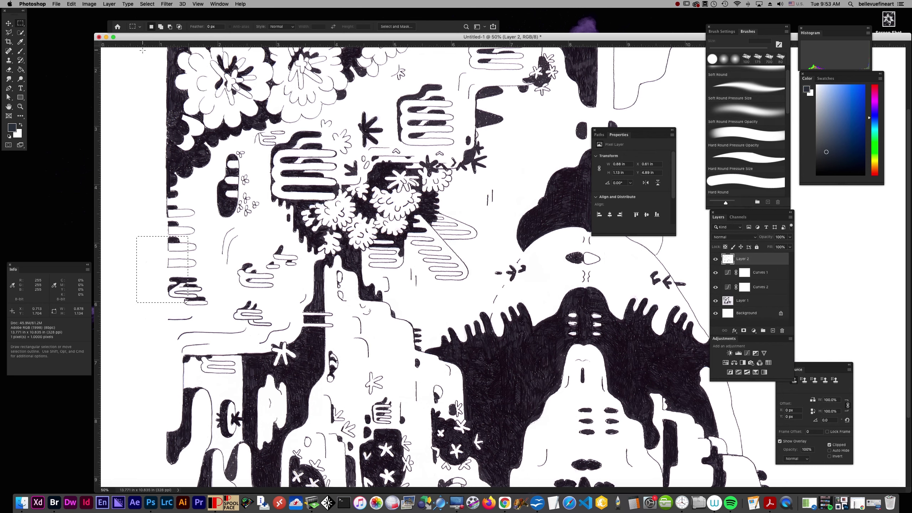
pyautogui.click(89, 4)
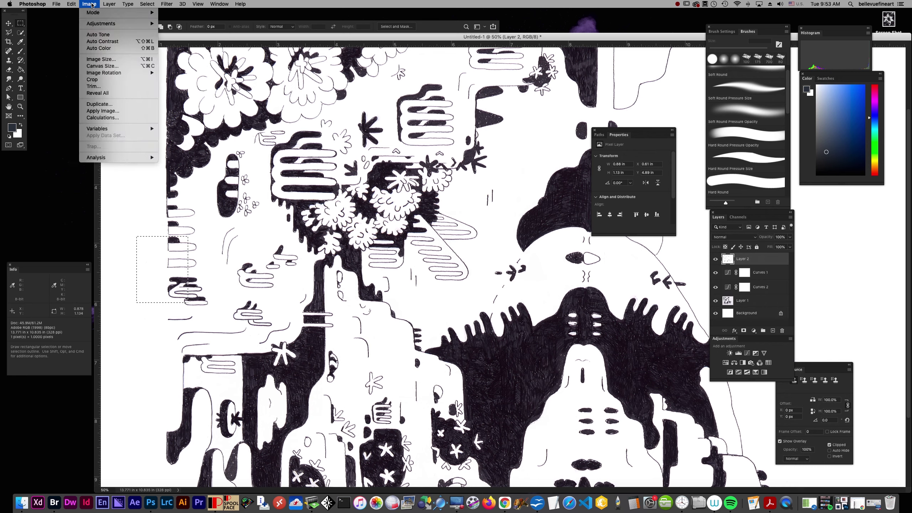
pyautogui.moveTo(148, 4)
pyautogui.moveTo(191, 107)
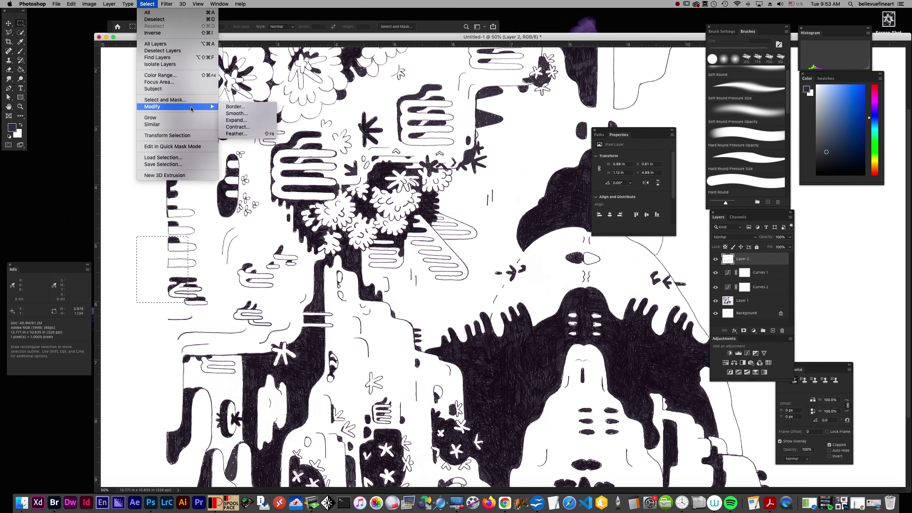
pyautogui.click(248, 120)
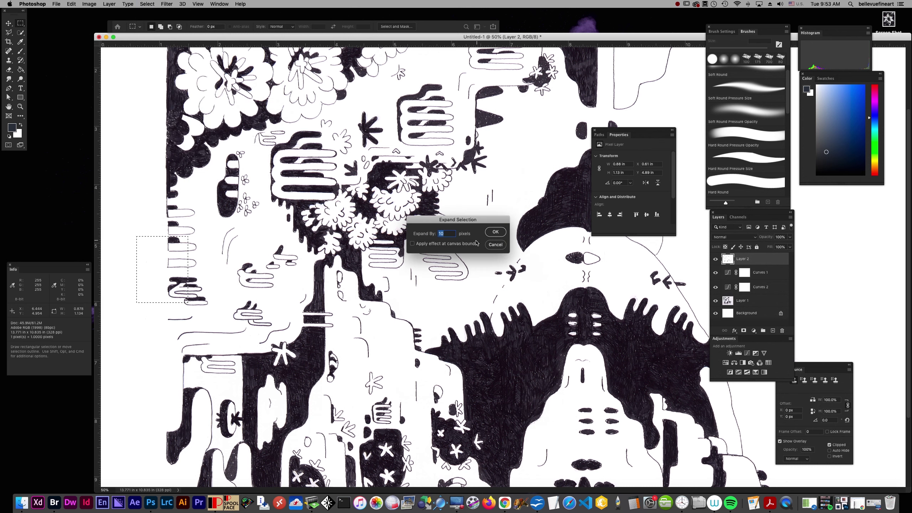
pyautogui.click(497, 234)
pyautogui.click(498, 236)
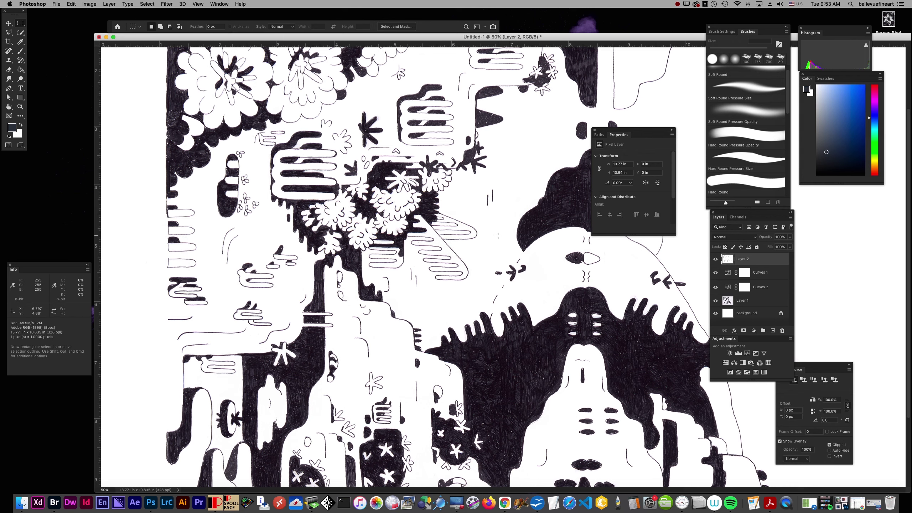
# - Try a stroke with a smaller Spot Healing Brush along the curved pen lines on the drawing's left side
pyautogui.press('j')
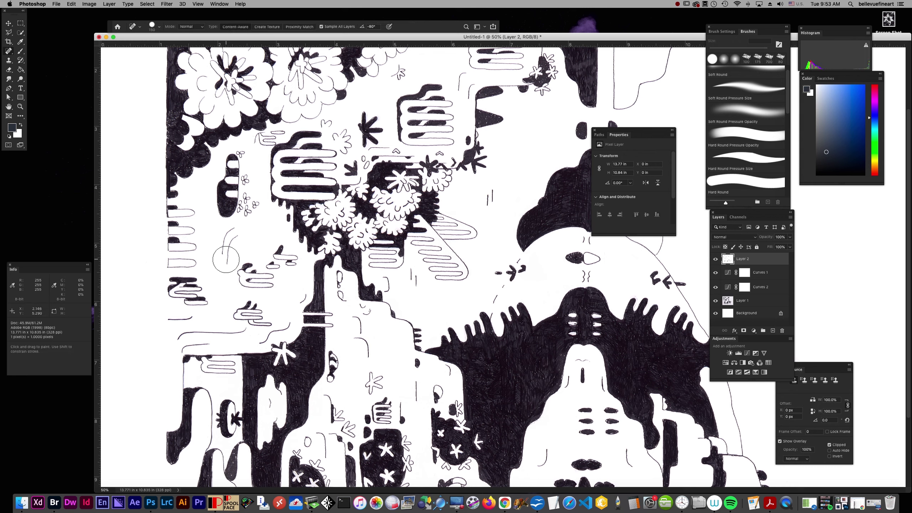
pyautogui.press('[')
pyautogui.press('[')
pyautogui.press('[')
pyautogui.press('[')
pyautogui.press('[')
pyautogui.press('[')
pyautogui.press('[')
pyautogui.press('[')
pyautogui.press('[')
pyautogui.moveTo(227, 261); pyautogui.dragTo(236, 232)
pyautogui.press('super+z')
# - Erase Layer 2 with the 9 px tip along the curved pen lines, the left-edge stripes and the large upper-left flower
pyautogui.moveTo(227, 263); pyautogui.dragTo(237, 232)
pyautogui.press('e')
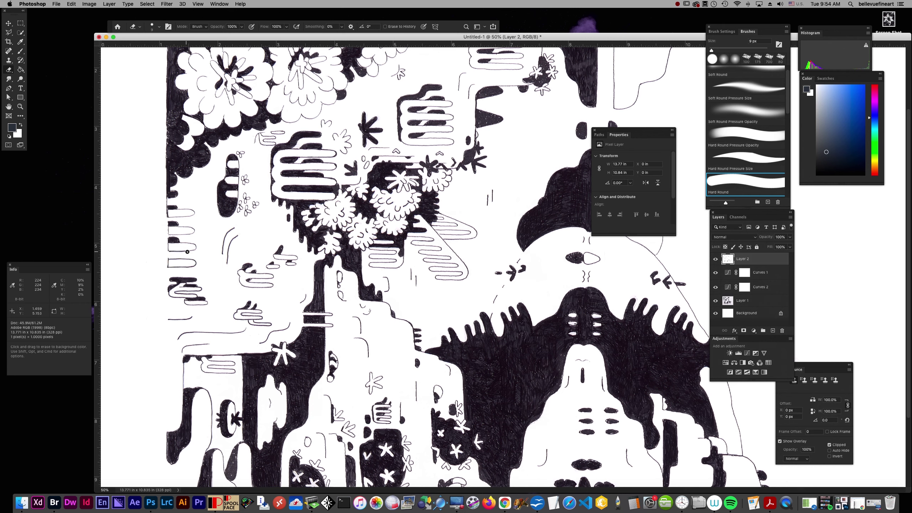
pyautogui.moveTo(168, 226)
pyautogui.mouseDown()
pyautogui.moveTo(168, 236)
pyautogui.moveTo(195, 233)
pyautogui.moveTo(172, 224)
pyautogui.moveTo(193, 213)
pyautogui.moveTo(184, 210)
pyautogui.moveTo(193, 215)
pyautogui.mouseUp()
pyautogui.moveTo(217, 96)
pyautogui.mouseDown()
pyautogui.moveTo(225, 88)
pyautogui.moveTo(230, 97)
pyautogui.moveTo(231, 81)
pyautogui.mouseUp()
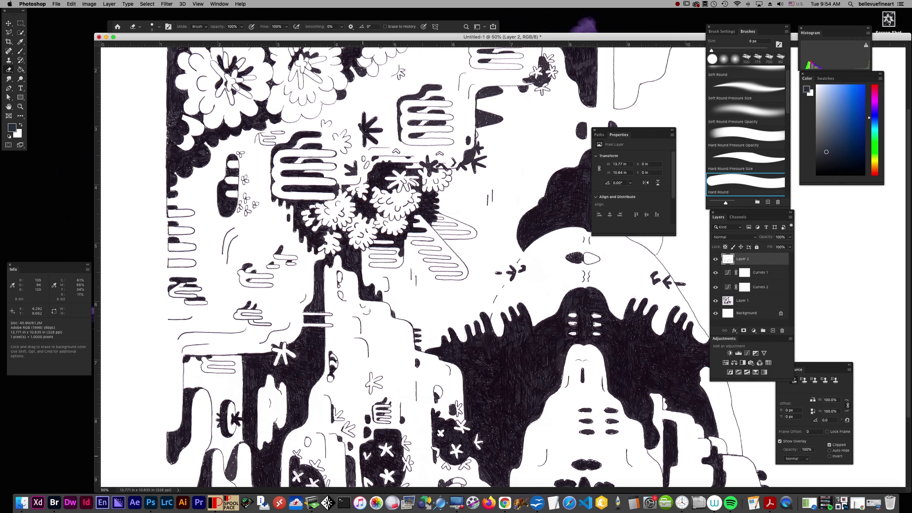
# - Erase Layer 2 along the petals of the two upper flowers and the angled lines beneath the upper striped shape
pyautogui.moveTo(516, 393); pyautogui.dragTo(515, 493)
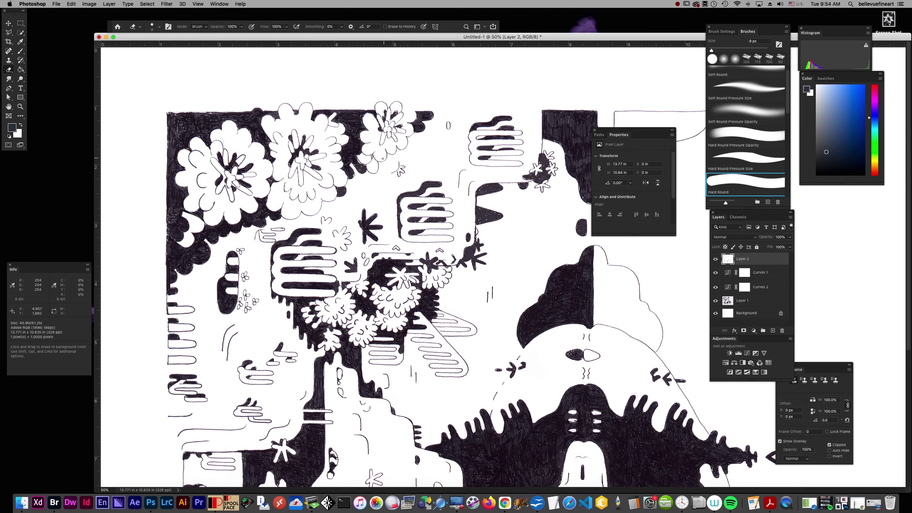
pyautogui.moveTo(378, 162); pyautogui.dragTo(413, 132)
pyautogui.moveTo(365, 165)
pyautogui.mouseDown()
pyautogui.moveTo(372, 157)
pyautogui.moveTo(373, 175)
pyautogui.moveTo(376, 155)
pyautogui.mouseUp()
pyautogui.moveTo(322, 186)
pyautogui.mouseDown()
pyautogui.moveTo(332, 186)
pyautogui.moveTo(328, 174)
pyautogui.moveTo(327, 202)
pyautogui.moveTo(337, 197)
pyautogui.moveTo(288, 220)
pyautogui.moveTo(300, 213)
pyautogui.mouseUp()
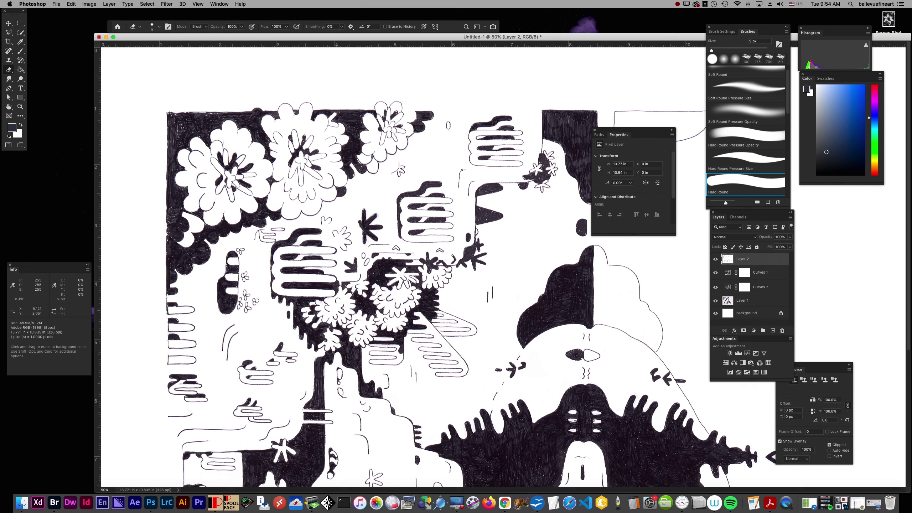
pyautogui.moveTo(465, 170); pyautogui.dragTo(470, 197)
# - Reposition the document window and erase Layer 2 along both striped shapes and the outlined right half of the cloud form
pyautogui.moveTo(568, 37); pyautogui.dragTo(323, 59)
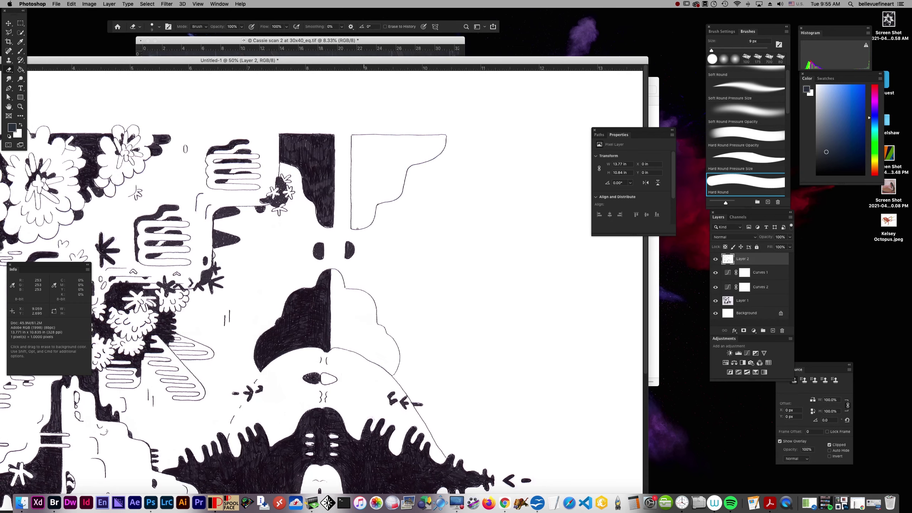
pyautogui.moveTo(221, 181)
pyautogui.mouseDown()
pyautogui.moveTo(259, 186)
pyautogui.moveTo(210, 187)
pyautogui.moveTo(254, 190)
pyautogui.mouseUp()
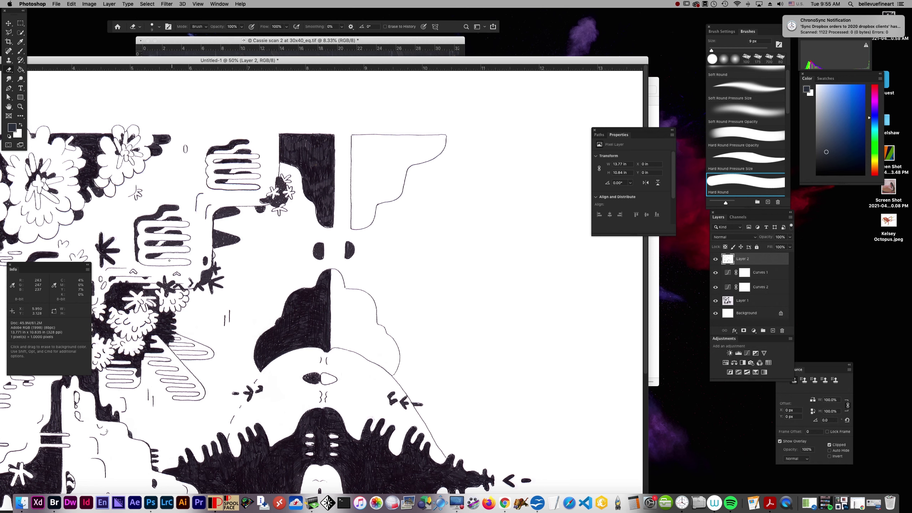
pyautogui.moveTo(142, 264)
pyautogui.mouseDown()
pyautogui.moveTo(190, 262)
pyautogui.moveTo(167, 252)
pyautogui.moveTo(189, 248)
pyautogui.moveTo(169, 232)
pyautogui.moveTo(183, 220)
pyautogui.mouseUp()
pyautogui.moveTo(332, 269)
pyautogui.mouseDown()
pyautogui.moveTo(370, 296)
pyautogui.moveTo(397, 345)
pyautogui.moveTo(393, 384)
pyautogui.mouseUp()
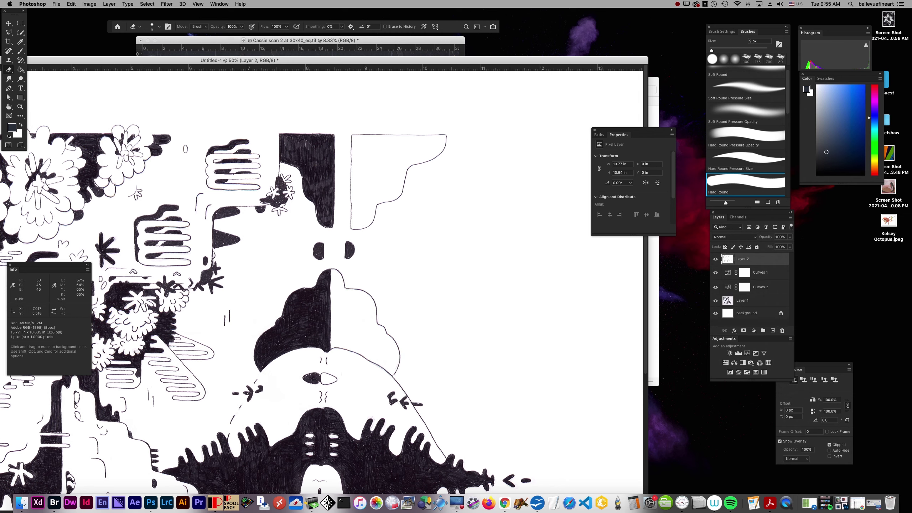
# - Erase Layer 2 along the short vertical line beside the central mountain and the thin arc below the spiked band's right end
pyautogui.scroll(-5, 448, 341)
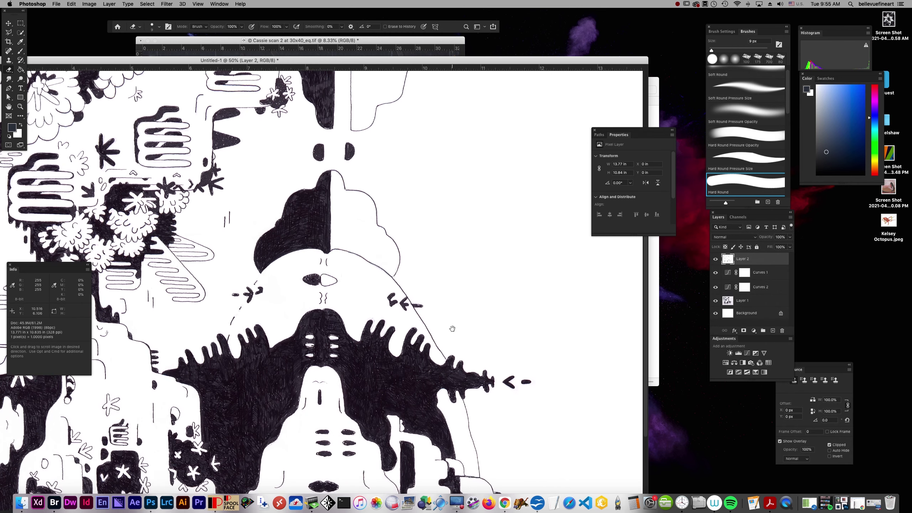
pyautogui.moveTo(152, 415); pyautogui.dragTo(153, 403)
pyautogui.moveTo(153, 422); pyautogui.dragTo(153, 403)
pyautogui.scroll(-5, 494, 437)
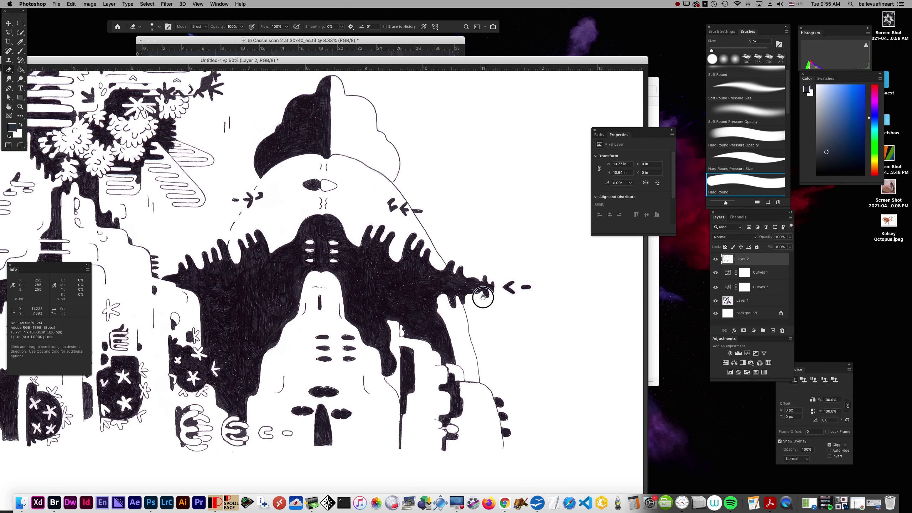
pyautogui.moveTo(463, 307); pyautogui.dragTo(479, 378)
# - Erase Layer 2 along the petal outlines and centre of the second large flower with the 9 px tip at 66.7% zoom
pyautogui.press('super+minus')
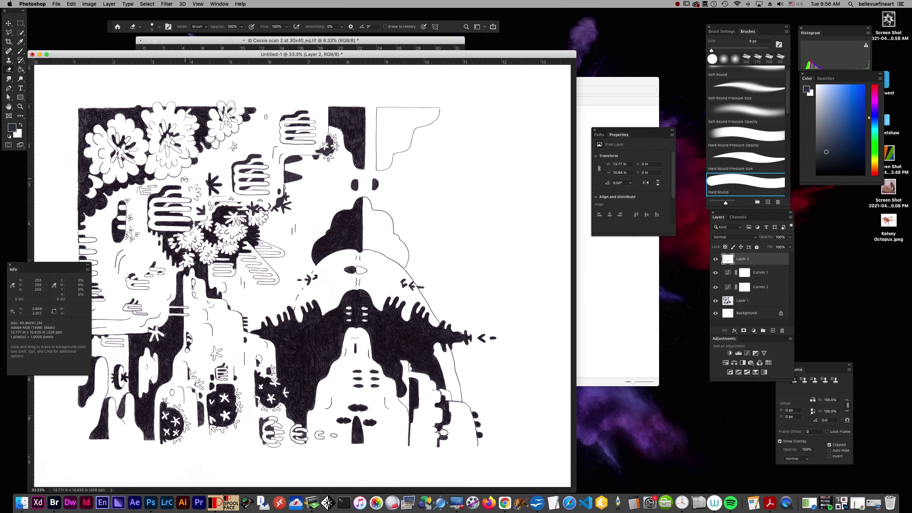
pyautogui.press('super+equal')
pyautogui.moveTo(428, 362); pyautogui.dragTo(435, 407)
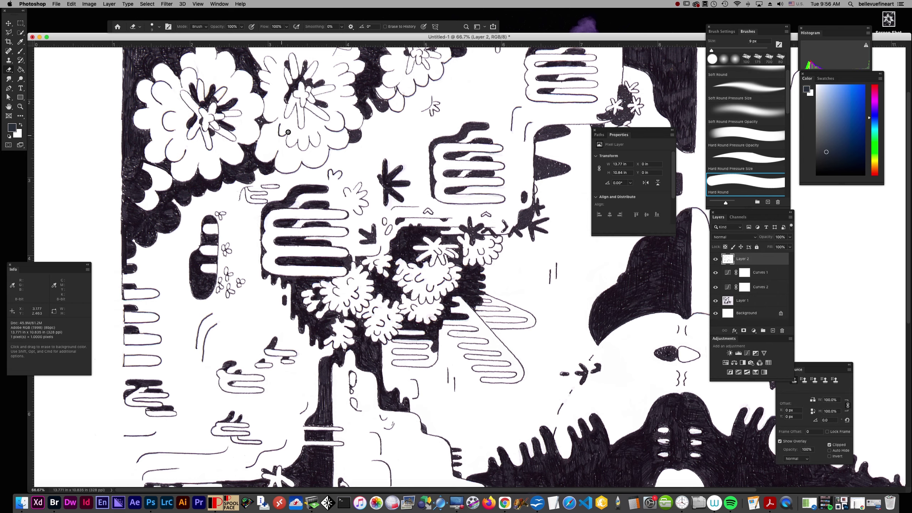
pyautogui.moveTo(285, 139)
pyautogui.mouseDown()
pyautogui.moveTo(304, 151)
pyautogui.moveTo(310, 137)
pyautogui.moveTo(319, 141)
pyautogui.mouseUp()
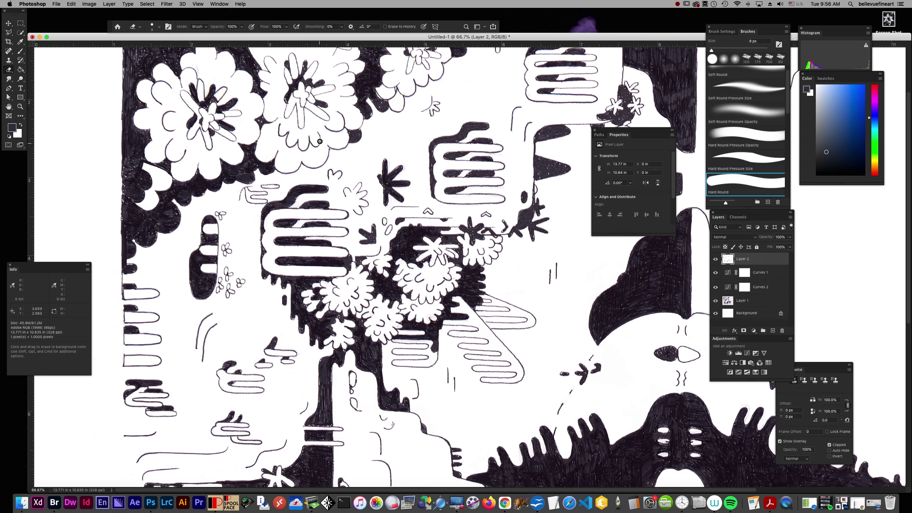
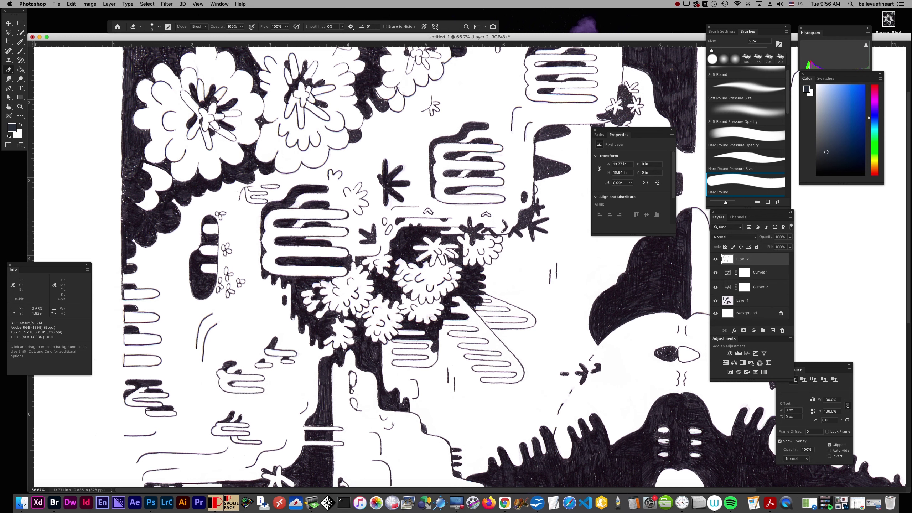
pyautogui.moveTo(305, 71); pyautogui.dragTo(318, 70)
# - Try a 14-inch width in Image Size with Resample on and off, with the whole drawing in view
pyautogui.press('super+minus')
pyautogui.press('super+minus')
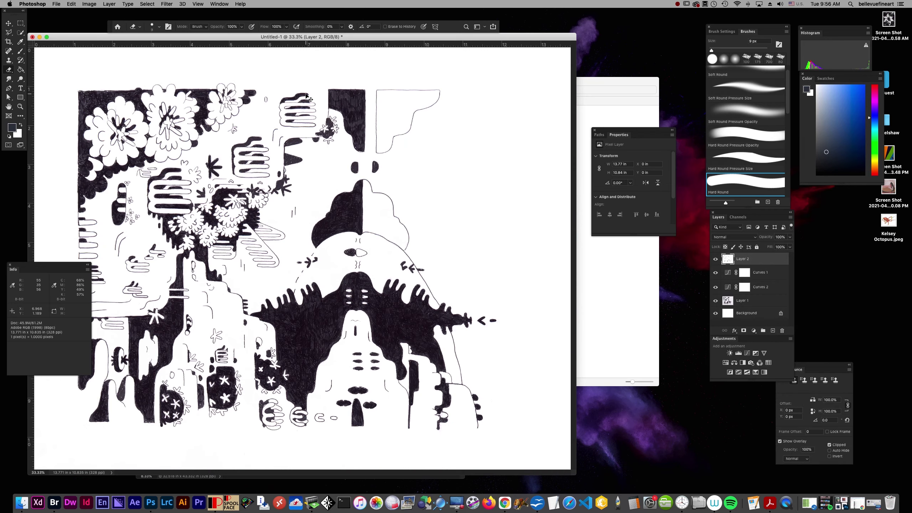
pyautogui.moveTo(414, 38); pyautogui.dragTo(452, 49)
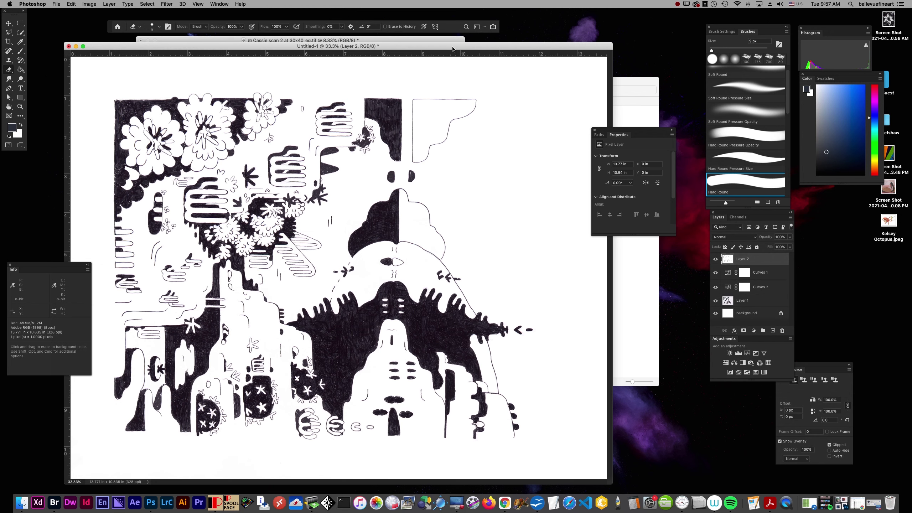
pyautogui.press('super+alt+i')
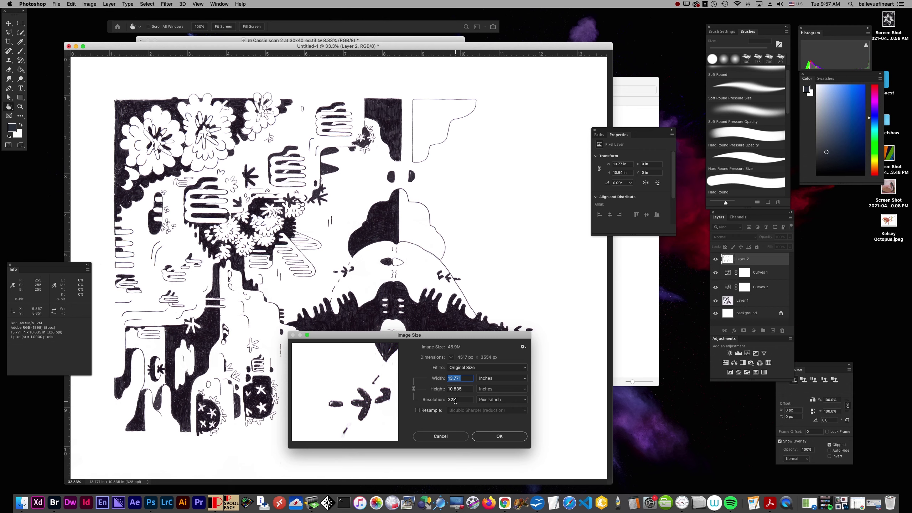
pyautogui.click(417, 411)
pyautogui.write('14')
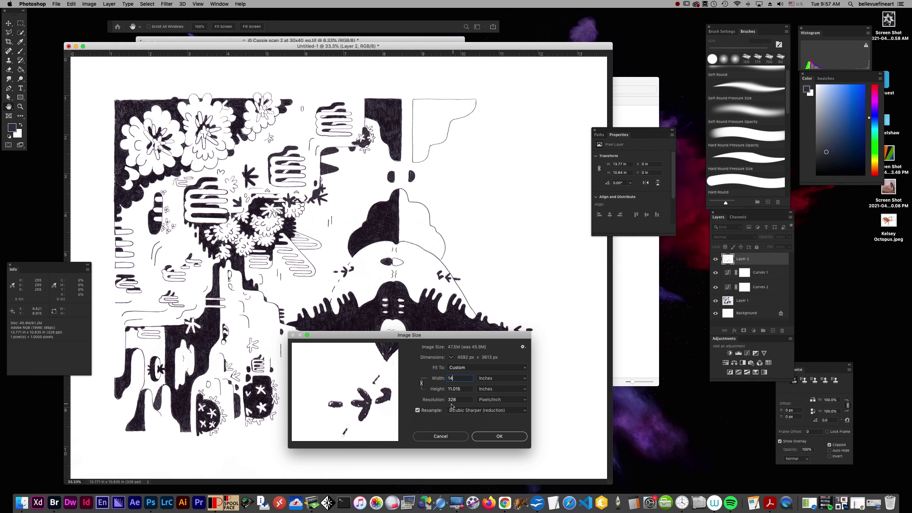
pyautogui.click(417, 411)
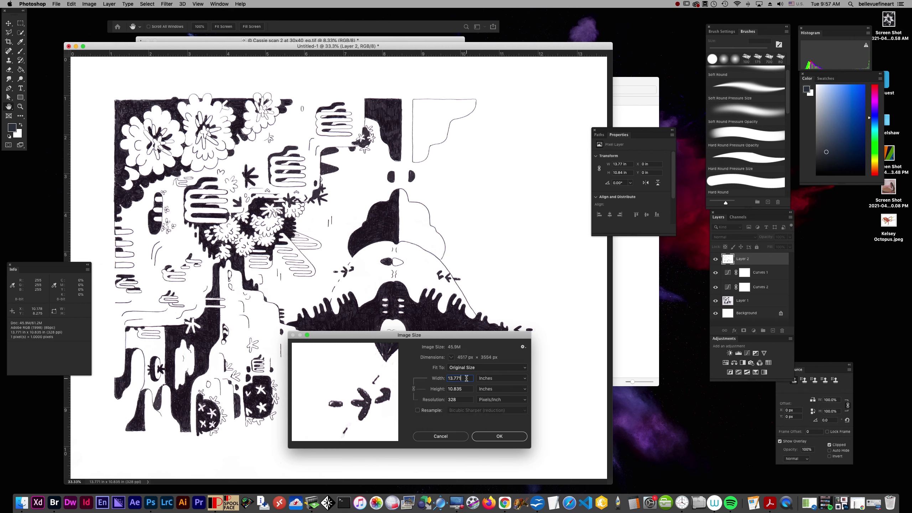
pyautogui.doubleClick(455, 376)
pyautogui.write('14')
pyautogui.doubleClick(466, 378)
pyautogui.click(423, 412)
pyautogui.click(466, 436)
# - Reopen Image Size, try a 14-inch width without resampling, and cancel the dialog
pyautogui.press('e')
pyautogui.press('super+alt+i')
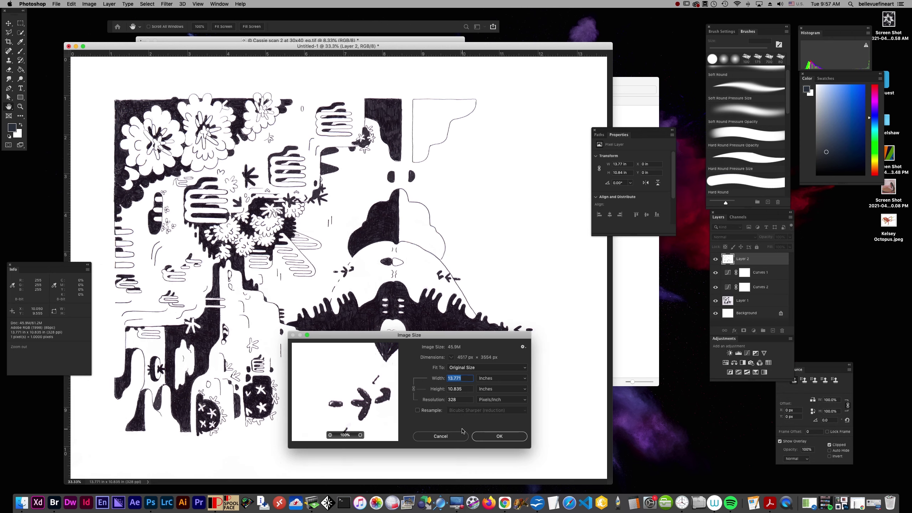
pyautogui.write('14')
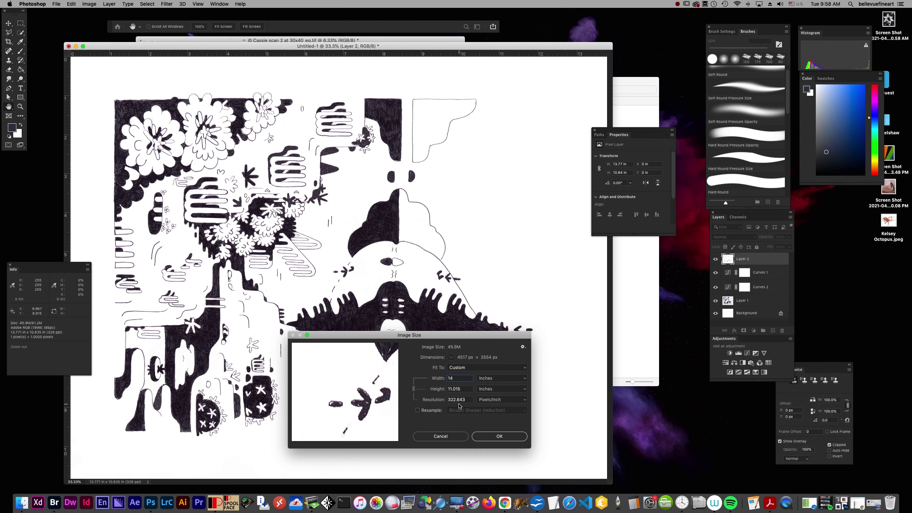
pyautogui.click(417, 410)
pyautogui.press('Escape')
# - Resize the image to 14 inches wide at 328 pixels/inch, resampling with Preserve Details 2.0
pyautogui.press('super+alt+i')
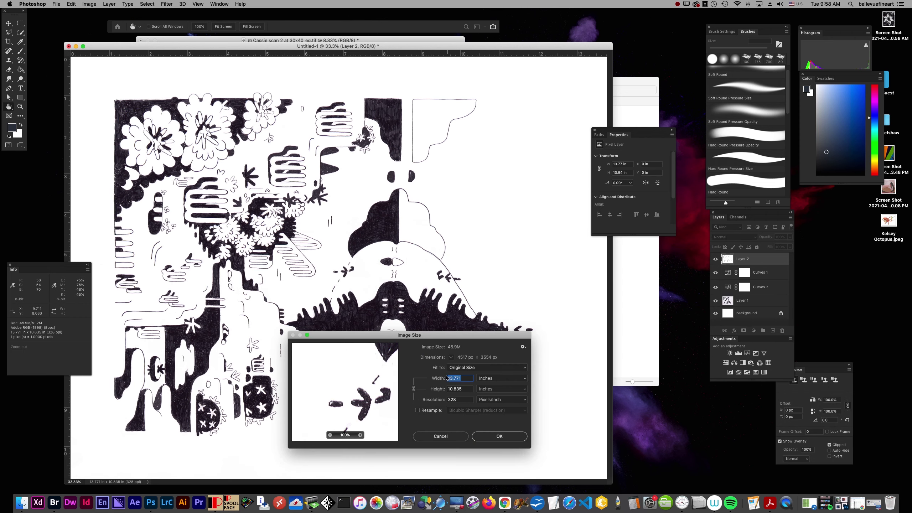
pyautogui.click(417, 410)
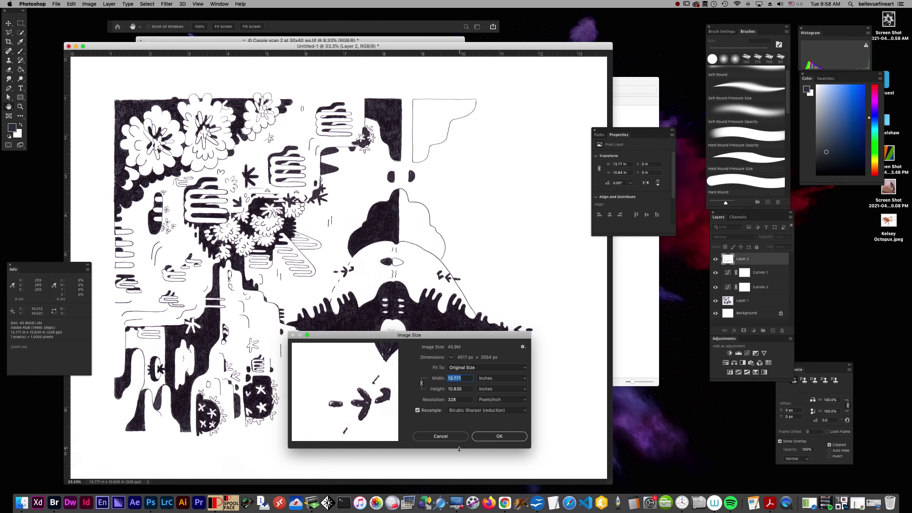
pyautogui.write('14')
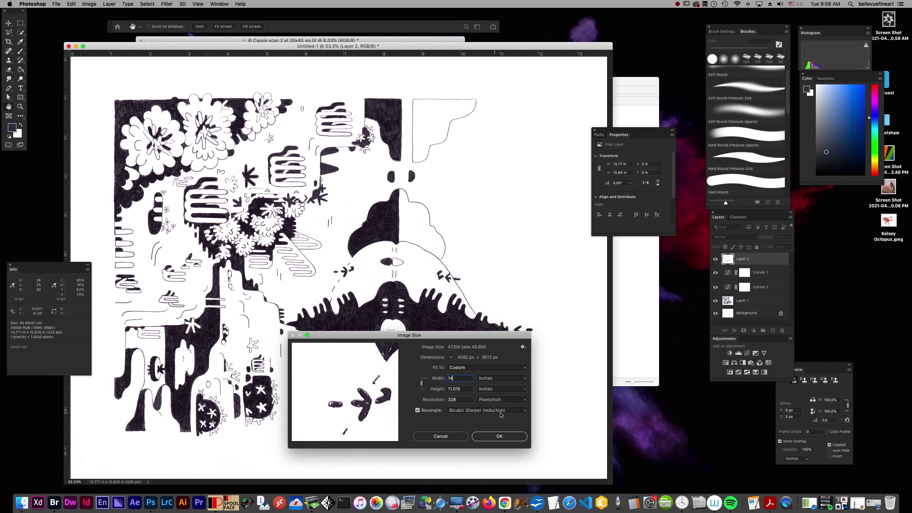
pyautogui.click(523, 411)
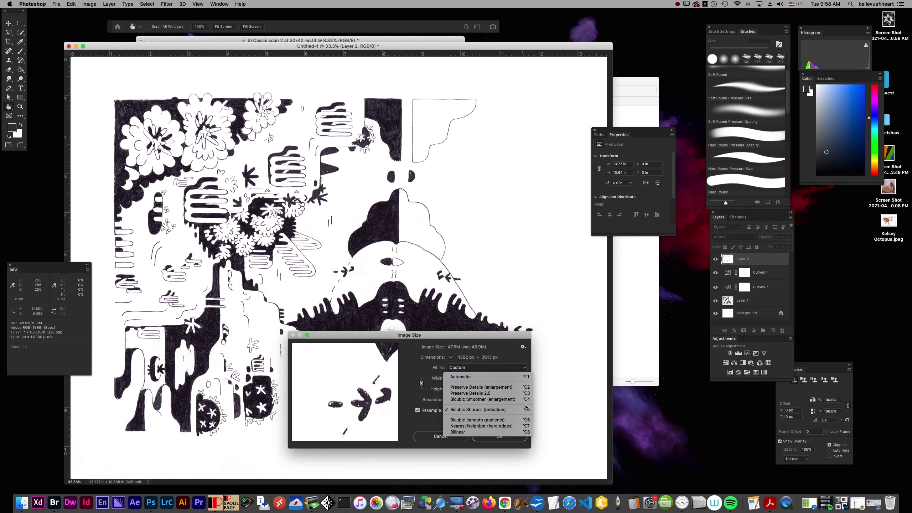
pyautogui.click(505, 393)
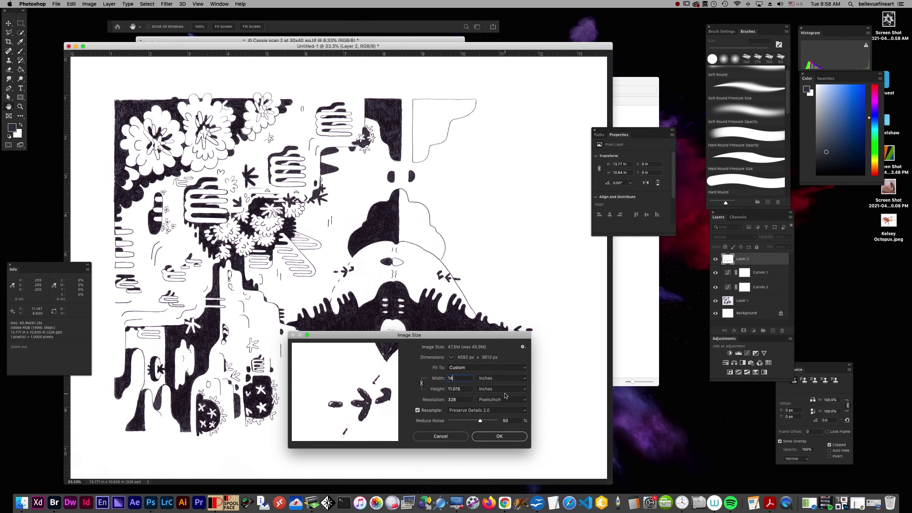
pyautogui.click(499, 436)
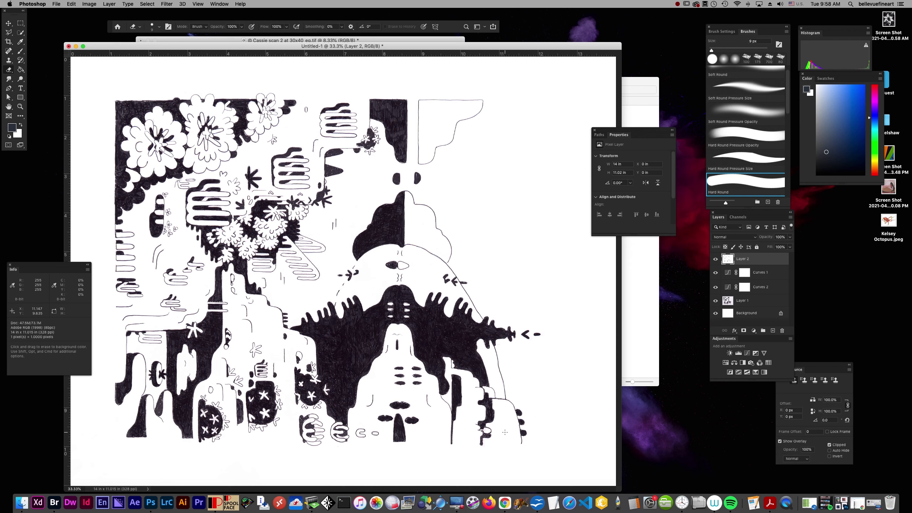
# - Set the canvas height to 11 inches in Canvas Size, keeping the 14-inch width and centred anchor
pyautogui.click(88, 4)
pyautogui.moveTo(87, 11)
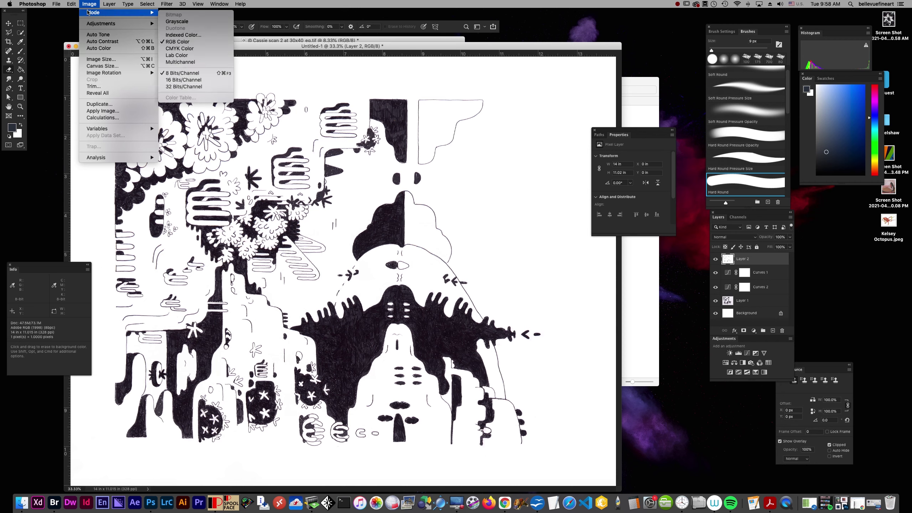
pyautogui.click(119, 68)
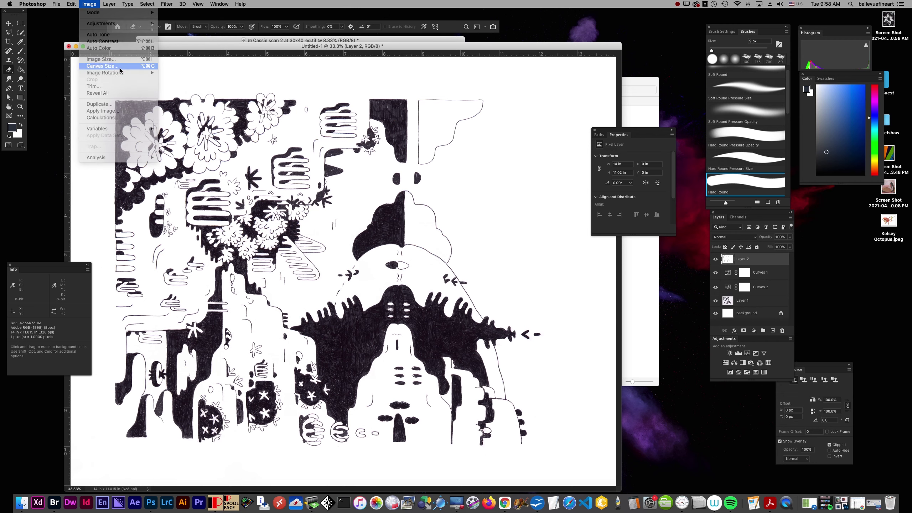
pyautogui.press('Tab')
pyautogui.write('11')
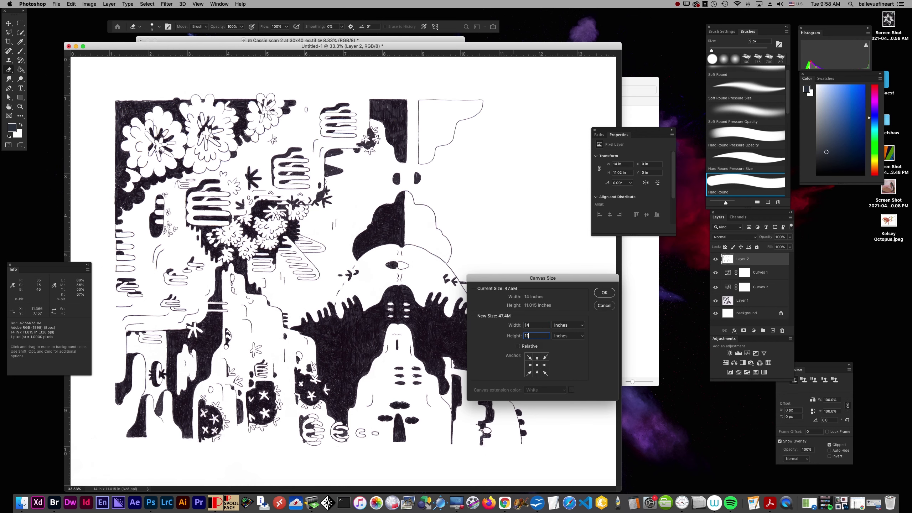
pyautogui.press('Return')
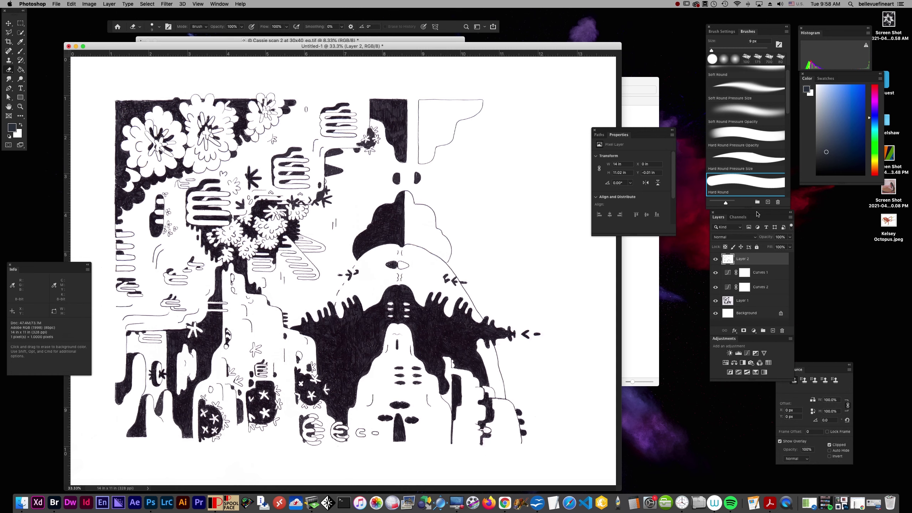
# - Review the layer stack by selecting Background, Layer 1, Curves 2, Curves 1 and Layer 2 in turn
pyautogui.click(746, 315)
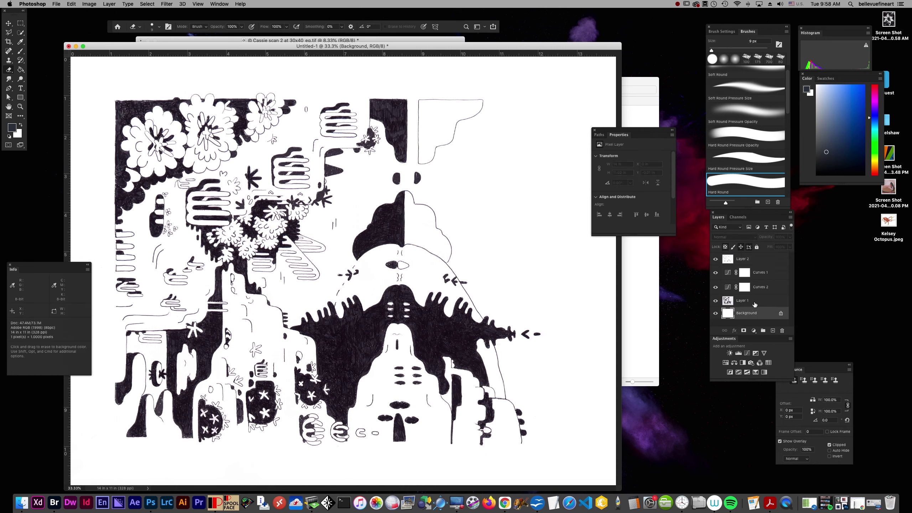
pyautogui.click(755, 304)
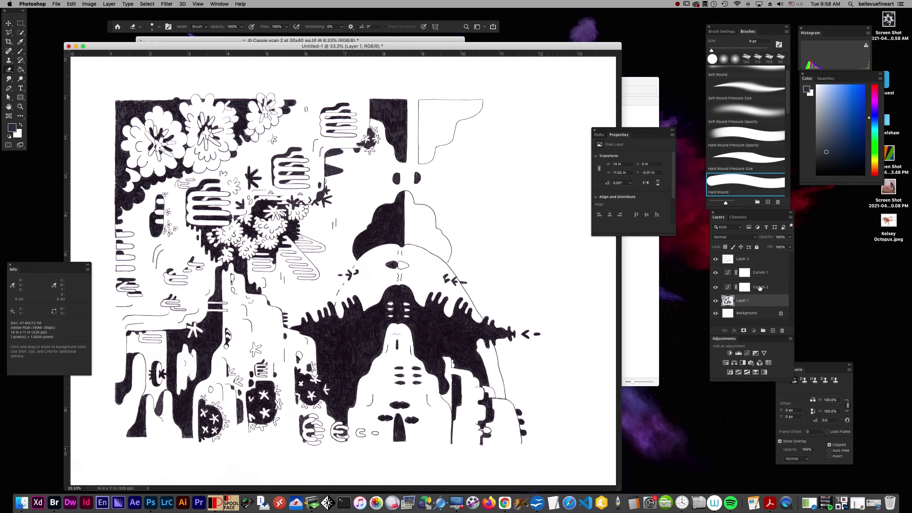
pyautogui.click(760, 289)
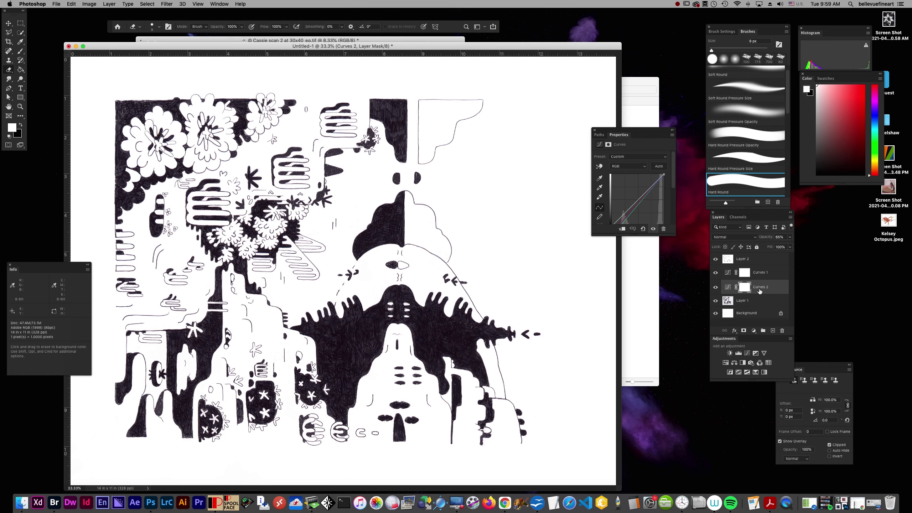
pyautogui.click(757, 275)
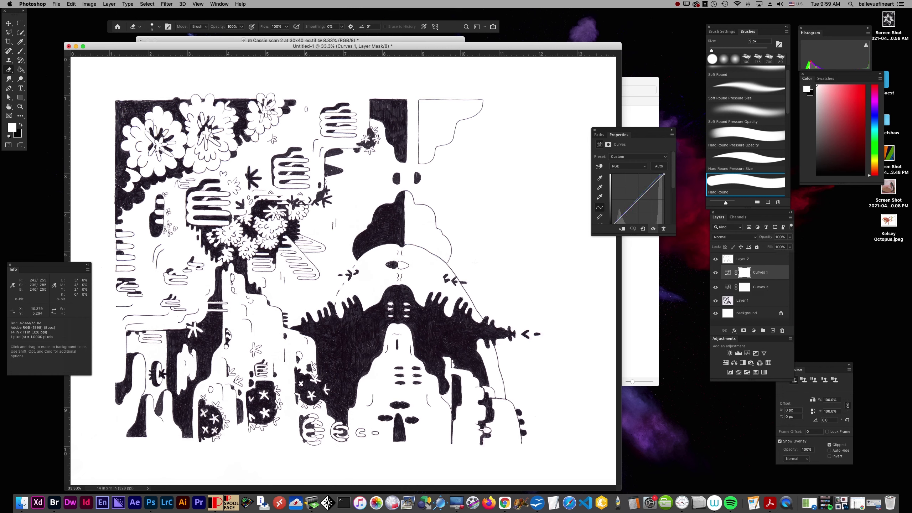
pyautogui.click(769, 258)
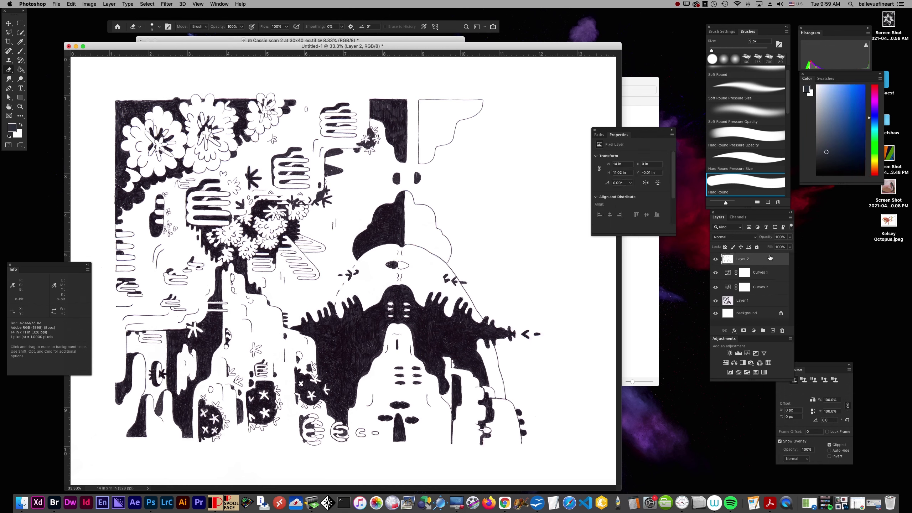
# - Hide every layer below Layer 2 and examine its transparent linework areas at 100% zoom around the striped shapes beneath the flowers
pyautogui.moveTo(715, 272); pyautogui.dragTo(715, 315)
pyautogui.click(715, 315)
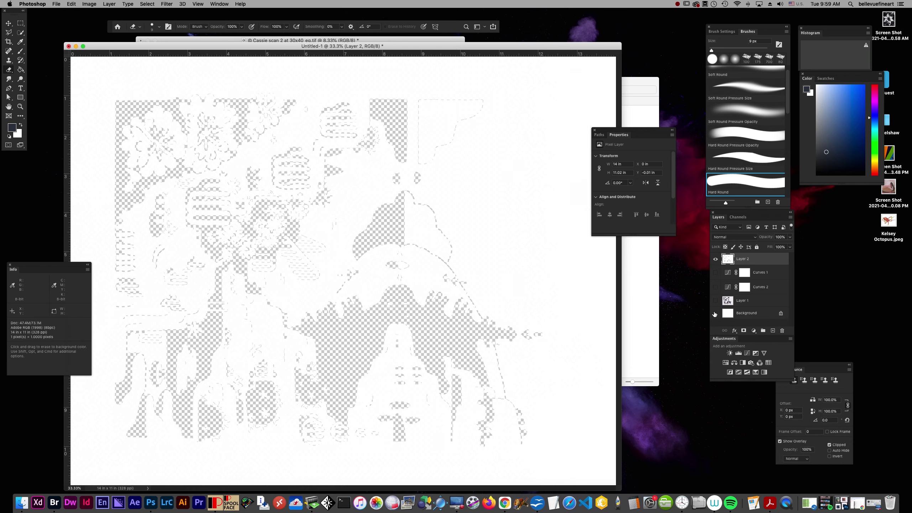
pyautogui.press('super+1')
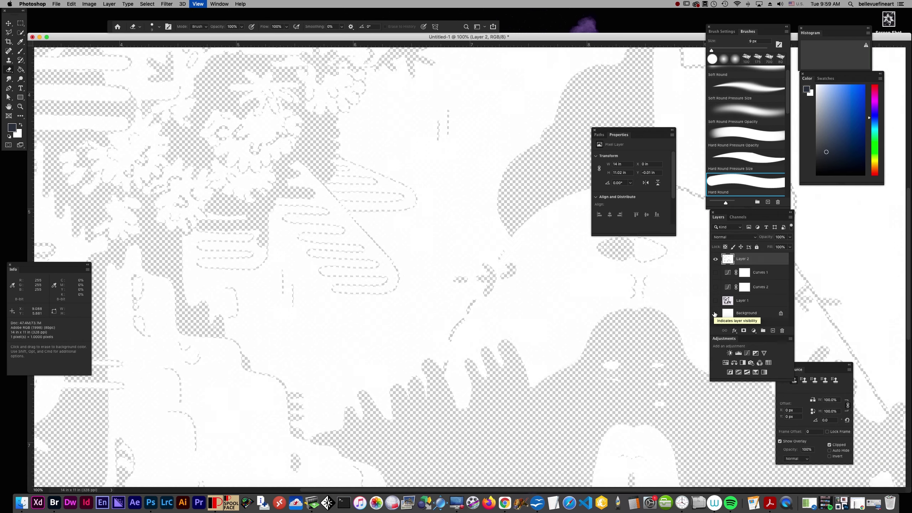
pyautogui.moveTo(415, 284); pyautogui.dragTo(393, 350)
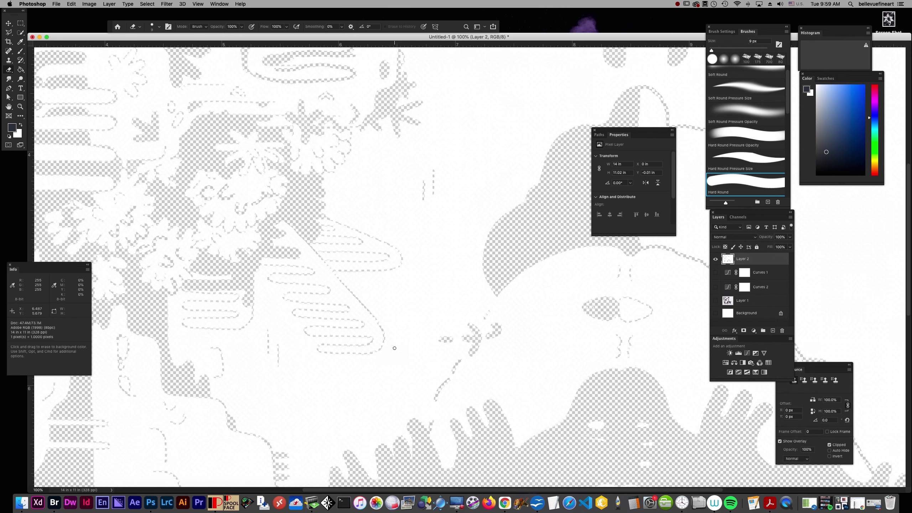
# - Show all the hidden layers again and erase Layer 2 along the lines of the small striped shape beside the flower cluster with a 4 px tip
pyautogui.press('[')
pyautogui.press('[')
pyautogui.moveTo(717, 273)
pyautogui.mouseDown()
pyautogui.moveTo(717, 303)
pyautogui.moveTo(726, 311)
pyautogui.mouseUp()
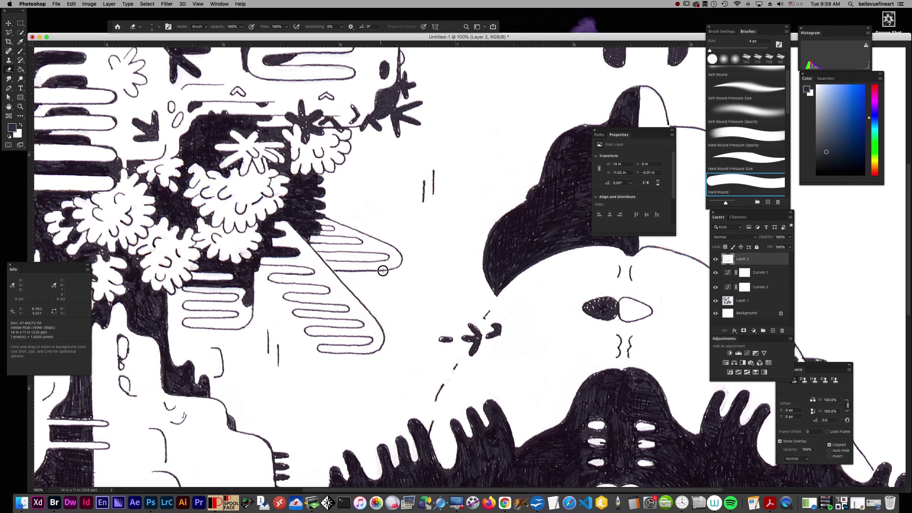
pyautogui.moveTo(327, 260); pyautogui.dragTo(388, 260)
pyautogui.moveTo(318, 252); pyautogui.dragTo(389, 259)
pyautogui.moveTo(327, 218)
pyautogui.mouseDown()
pyautogui.moveTo(385, 243)
pyautogui.moveTo(400, 253)
pyautogui.moveTo(394, 258)
pyautogui.mouseUp()
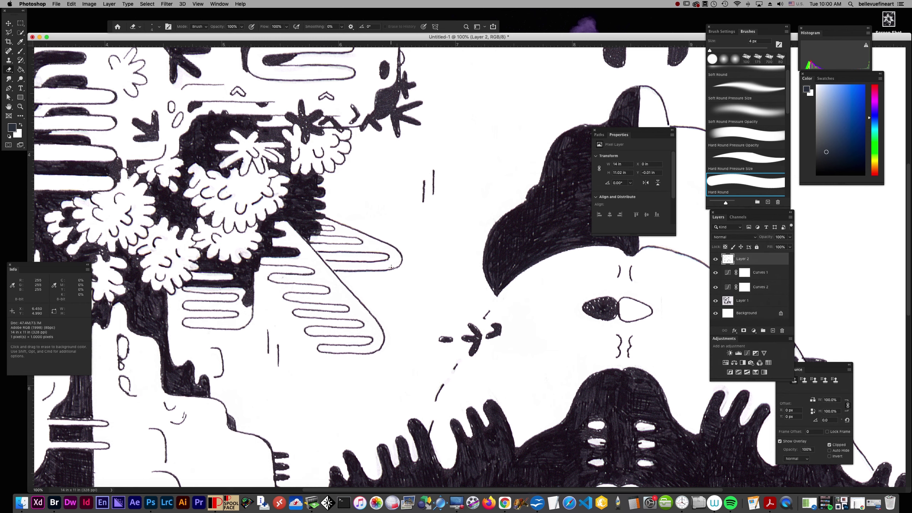